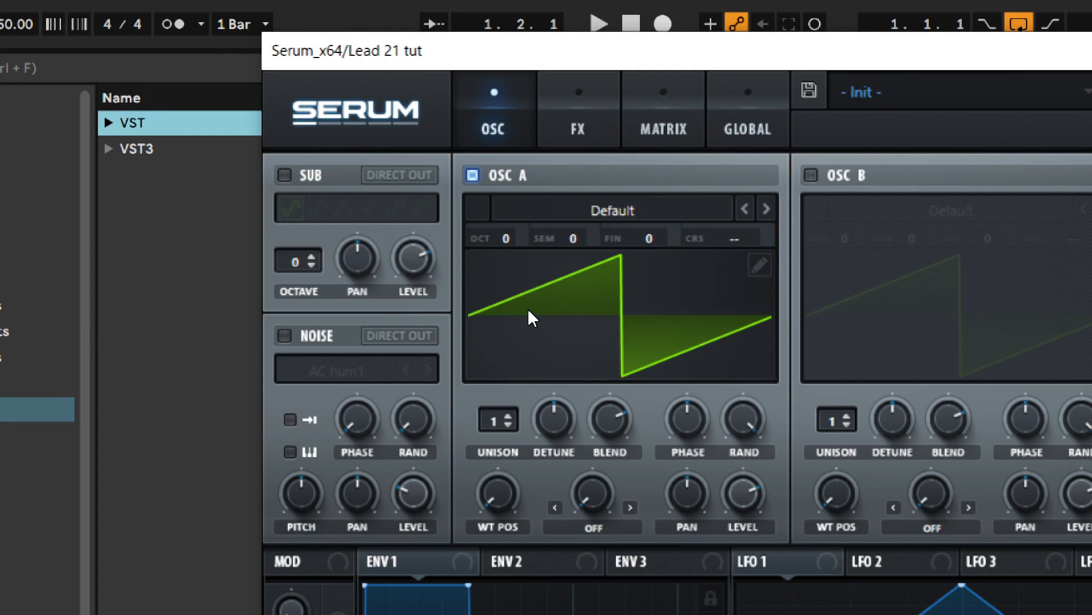
Switch oscillator A off, enable the sub oscillator with the saw waveform, and lower its level to about a quarter of the range.
{"action": "left_click", "coordinate": [474, 174]}
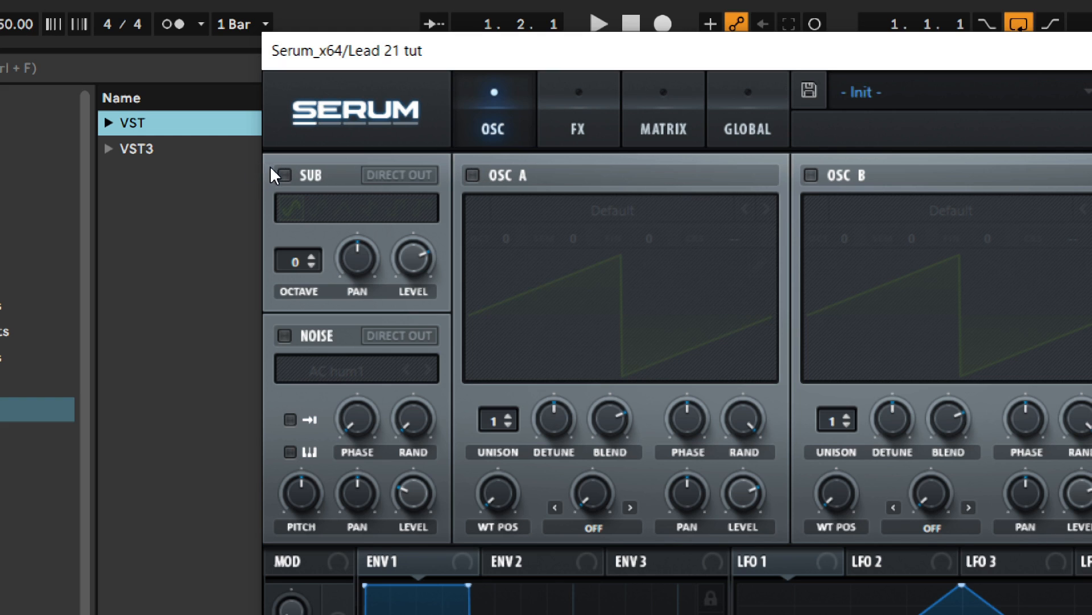
{"action": "left_click", "coordinate": [285, 175]}
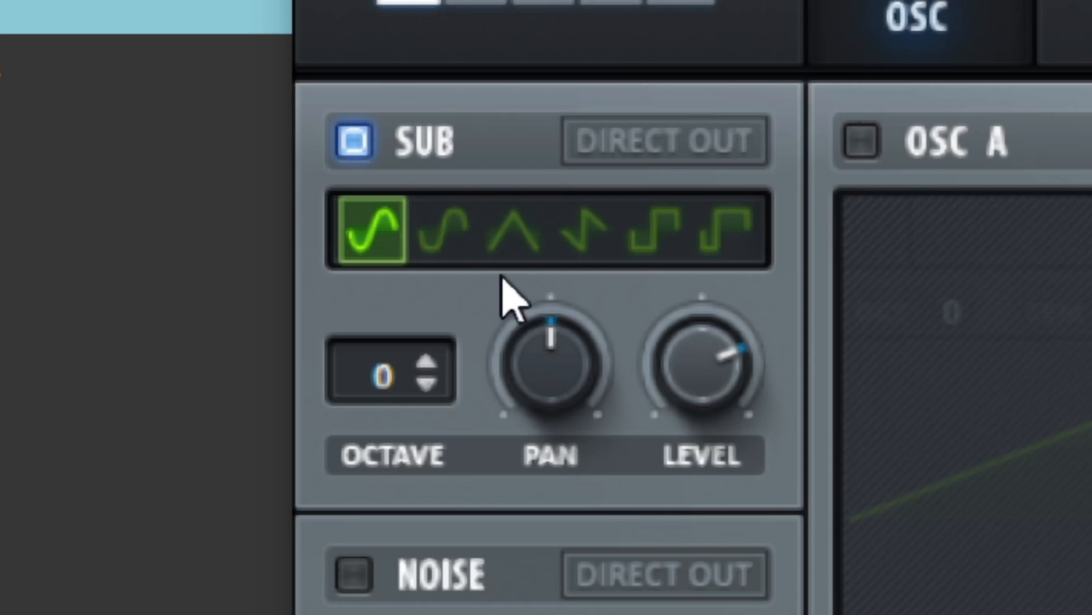
{"action": "left_click", "coordinate": [586, 245]}
{"action": "left_click", "coordinate": [589, 250]}
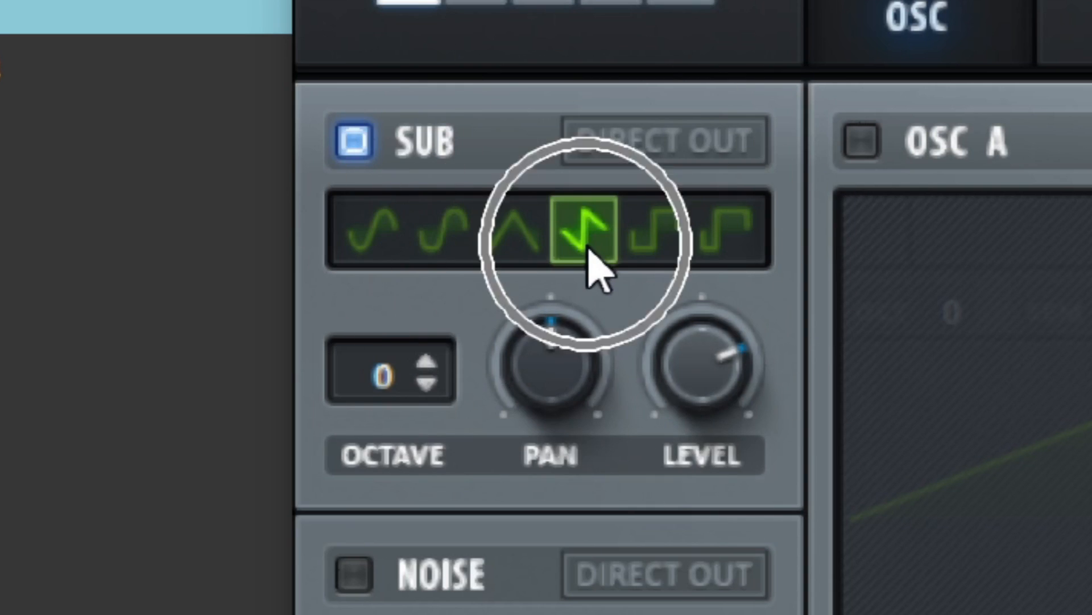
{"action": "left_click_drag", "start_coordinate": [732, 365], "coordinate": [642, 614]}
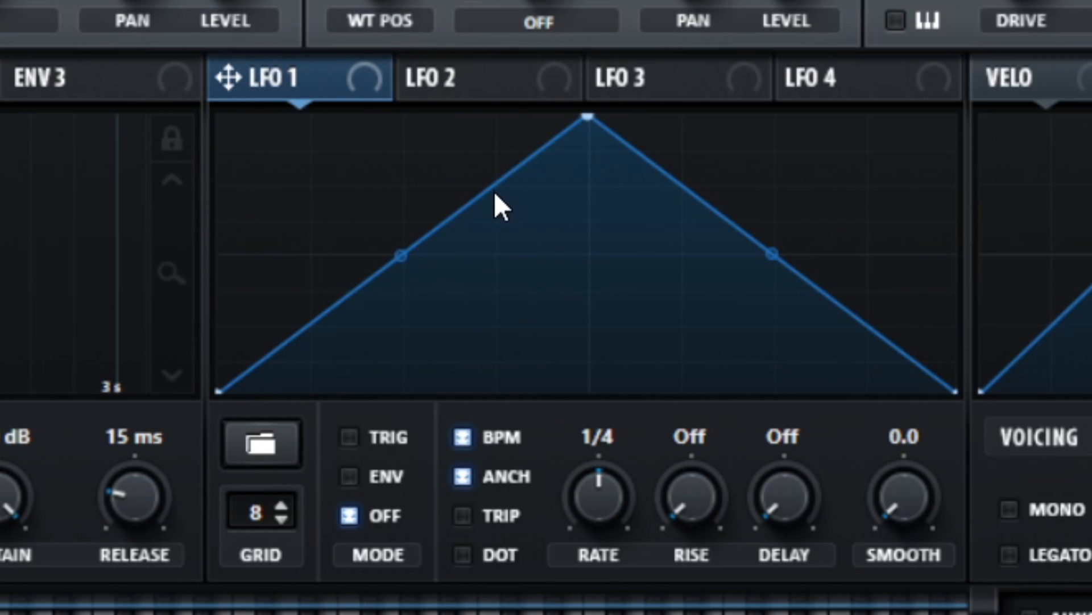
Set LFO 1 to Trig mode and adjust its rate.
{"action": "left_click", "coordinate": [350, 443]}
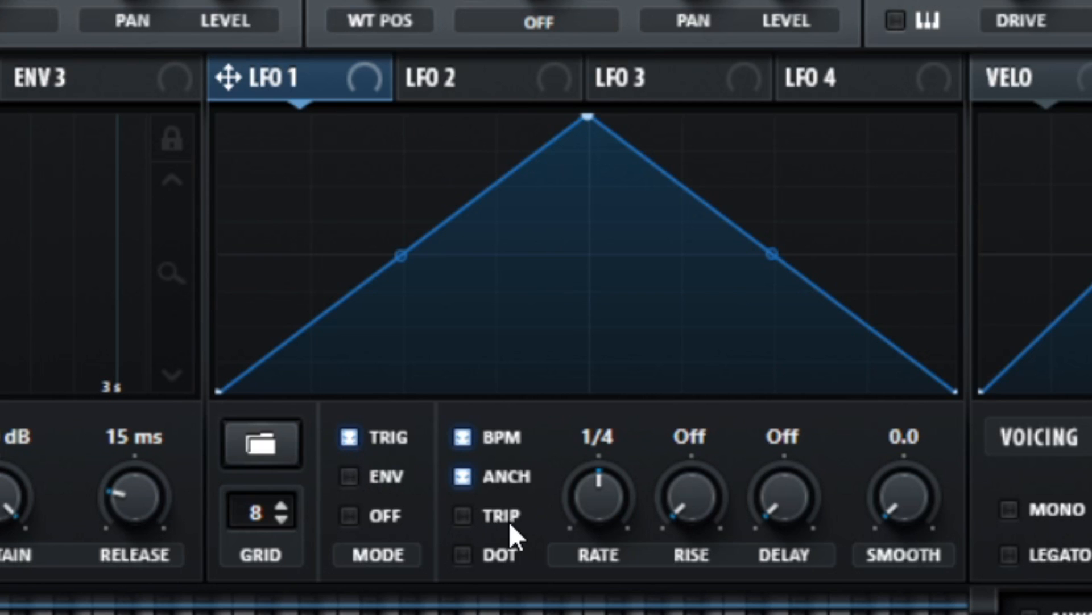
{"action": "left_click", "coordinate": [606, 499]}
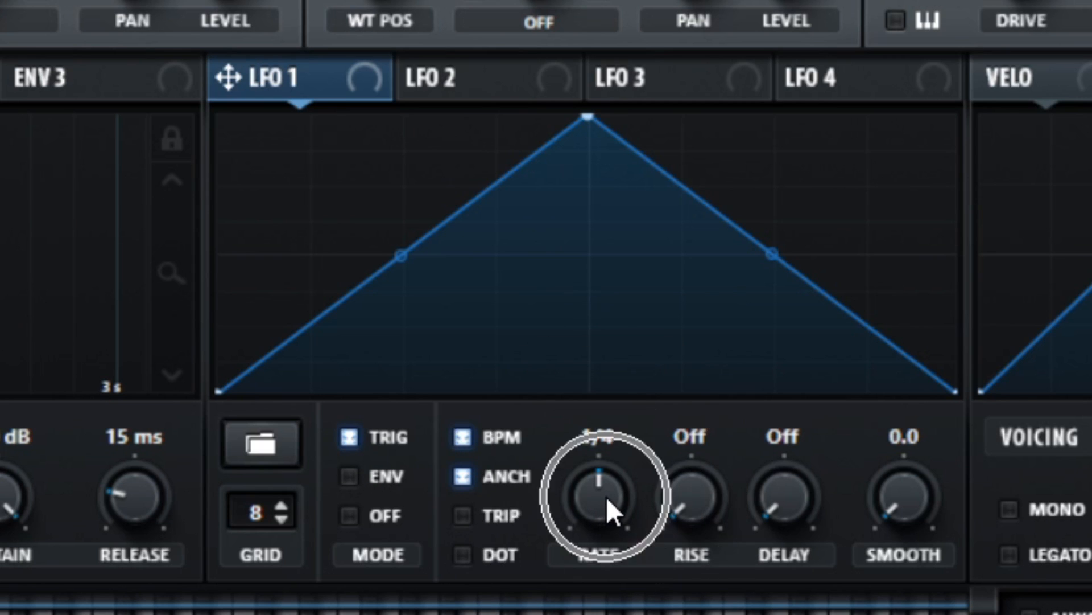
{"action": "left_click_drag", "start_coordinate": [576, 418], "coordinate": [576, 379]}
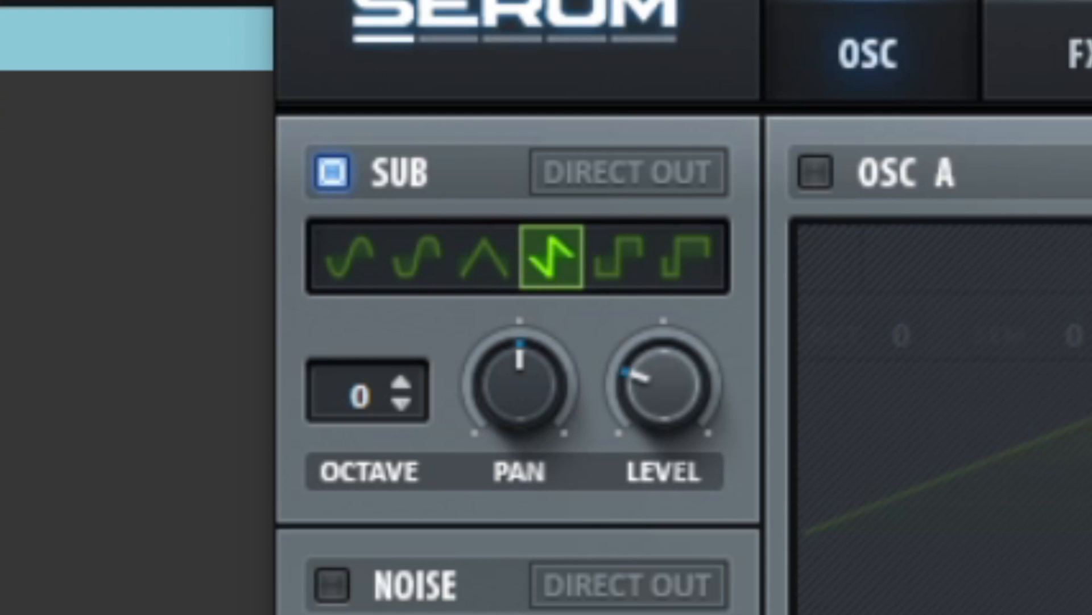
{"action": "left_click_drag", "start_coordinate": [392, 228], "coordinate": [666, 431]}
{"action": "left_click", "coordinate": [815, 172]}
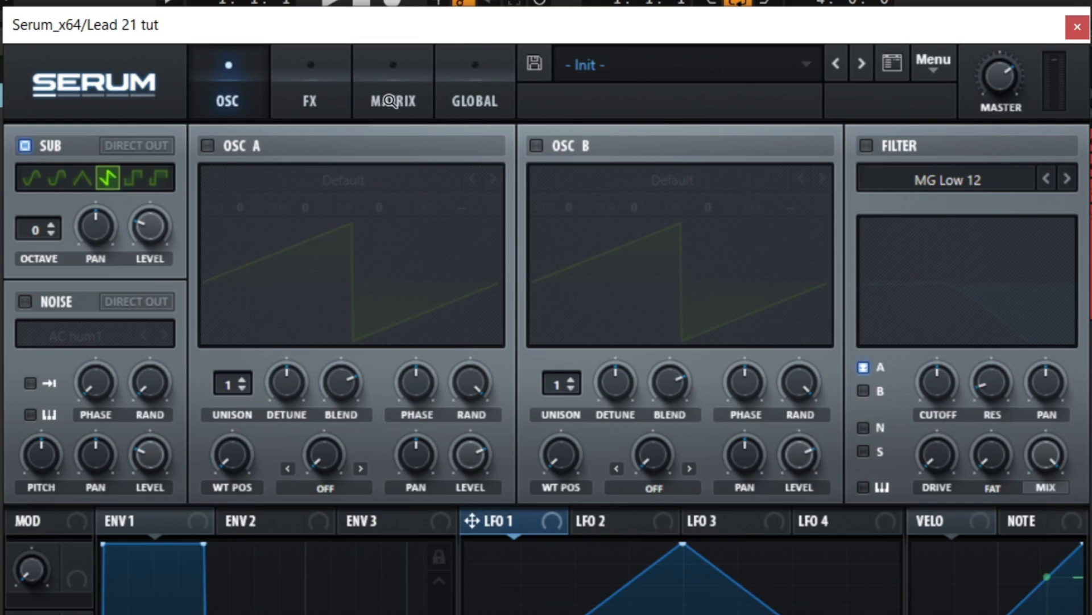
Route LFO 1 to the global Mast.Tun destination in the first modulation matrix row, using a very small positive, bidirectional amount.
{"action": "left_click", "coordinate": [390, 98]}
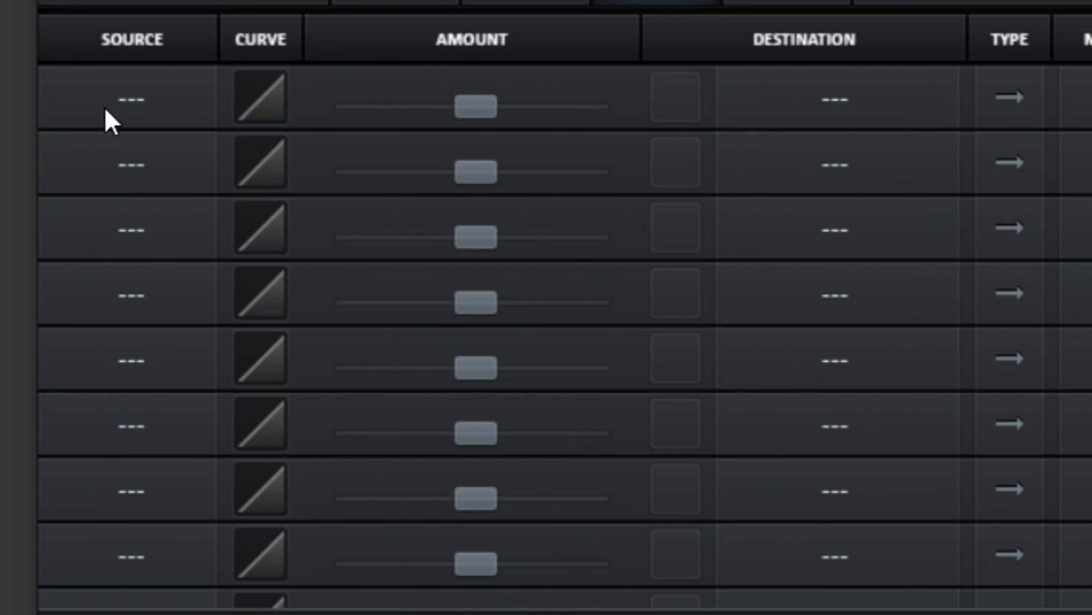
{"action": "left_click", "coordinate": [105, 110]}
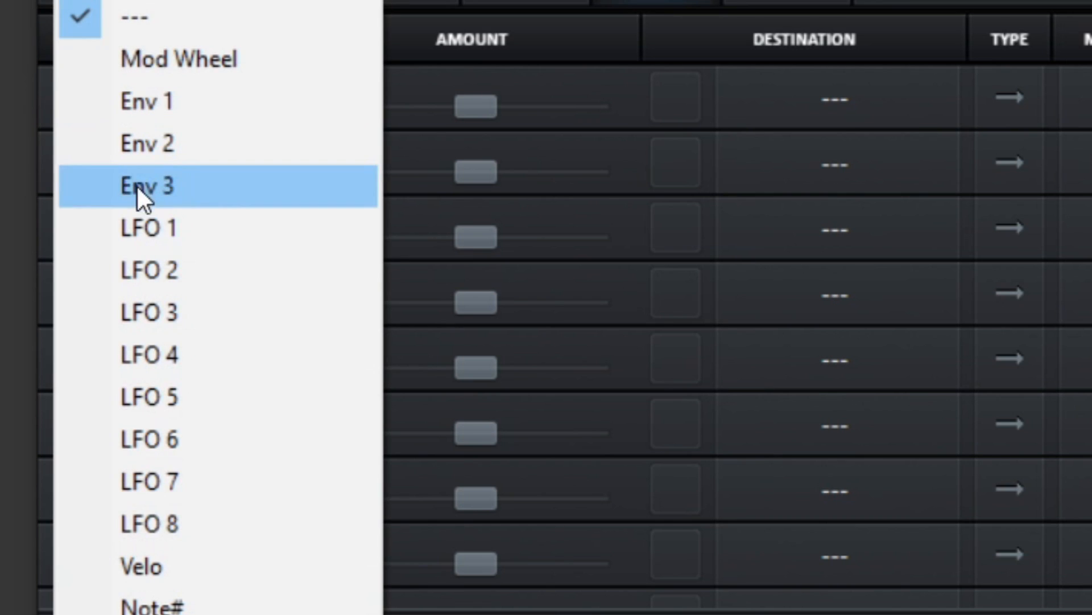
{"action": "left_click", "coordinate": [144, 227]}
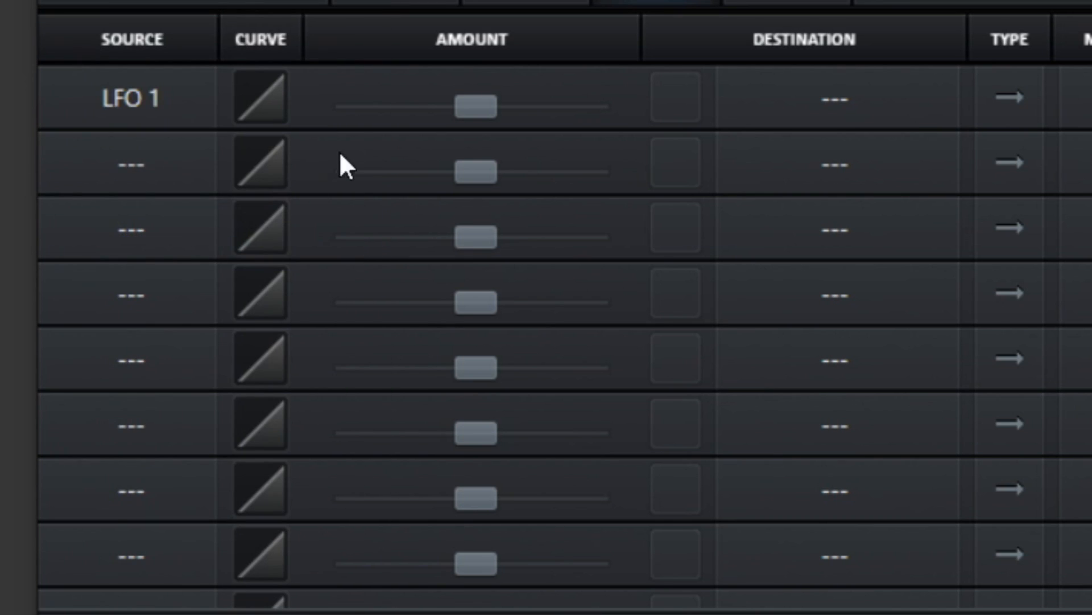
{"action": "left_click", "coordinate": [397, 89]}
{"action": "mouse_move", "coordinate": [475, 103]}
{"action": "left_mouse_down"}
{"action": "mouse_move", "coordinate": [517, 112]}
{"action": "mouse_move", "coordinate": [488, 116]}
{"action": "left_mouse_up"}
{"action": "left_click", "coordinate": [685, 97]}
{"action": "mouse_move", "coordinate": [853, 433]}
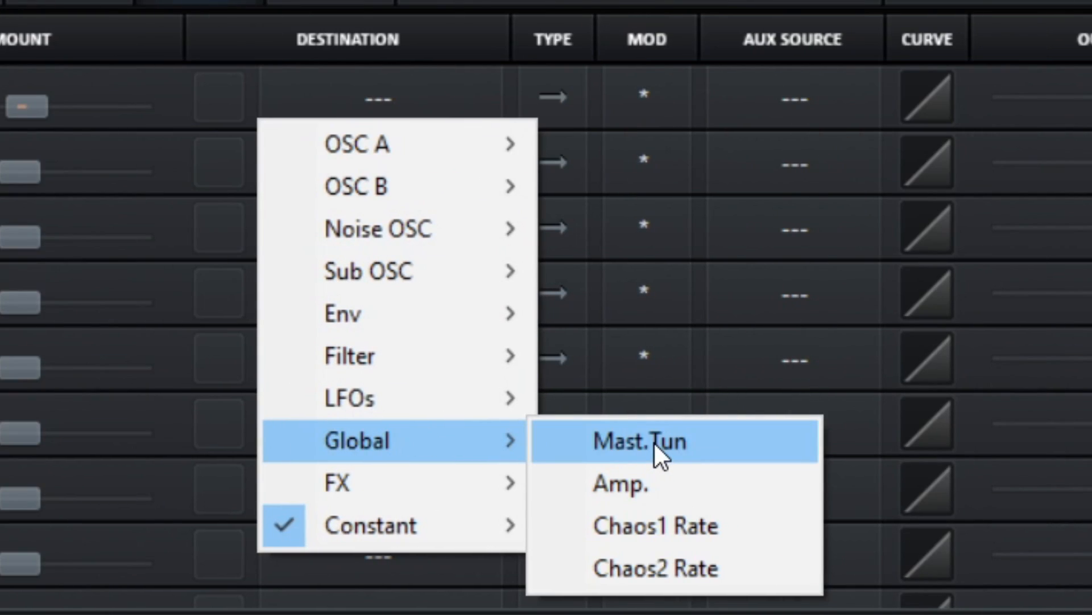
{"action": "left_click", "coordinate": [654, 443]}
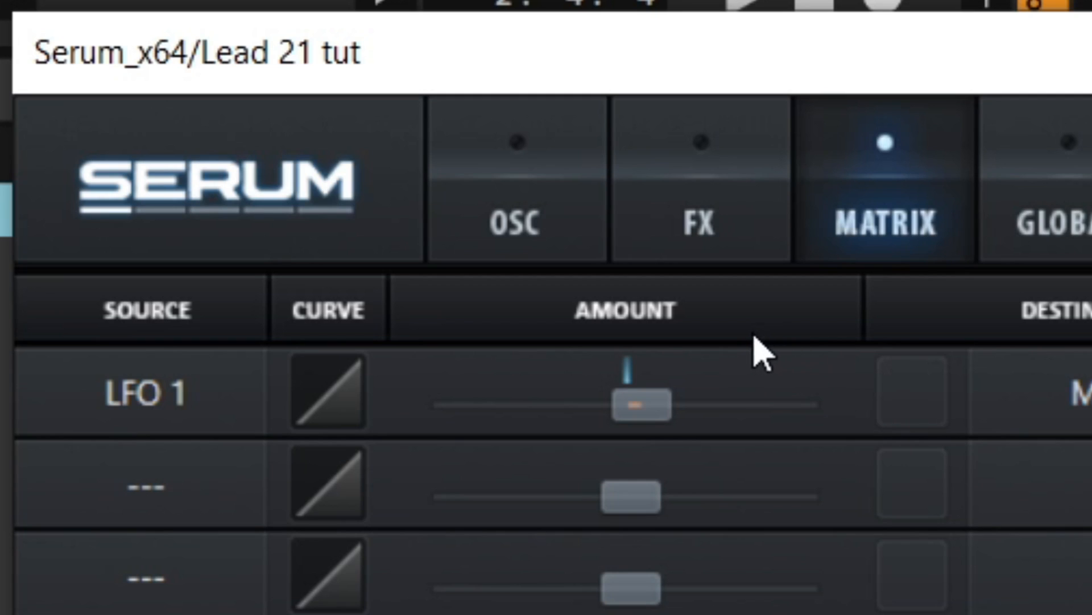
{"action": "left_click_drag", "start_coordinate": [647, 401], "coordinate": [641, 424]}
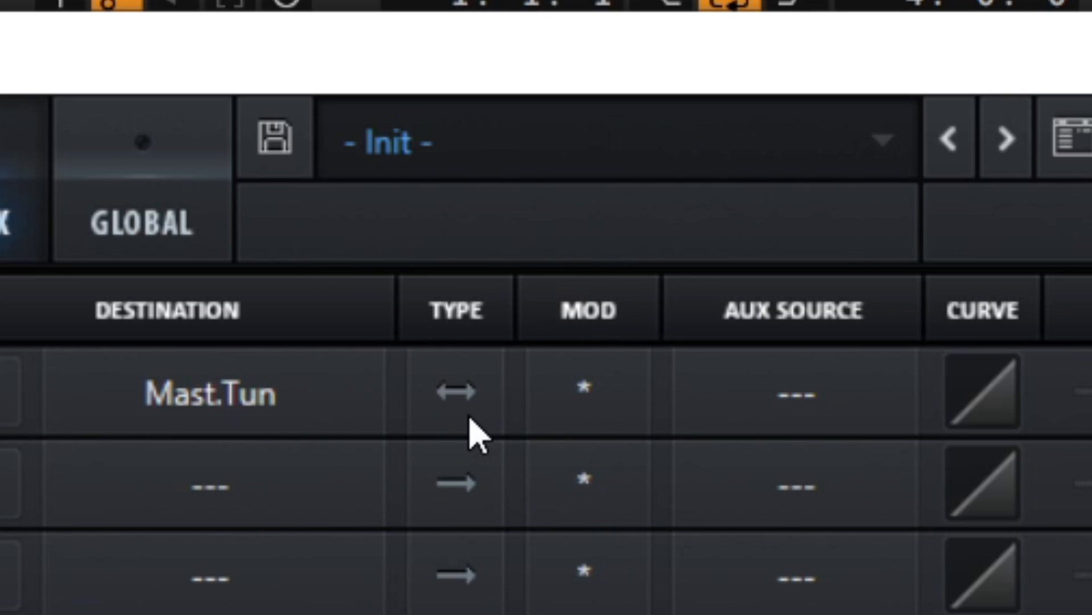
{"action": "left_click", "coordinate": [216, 416]}
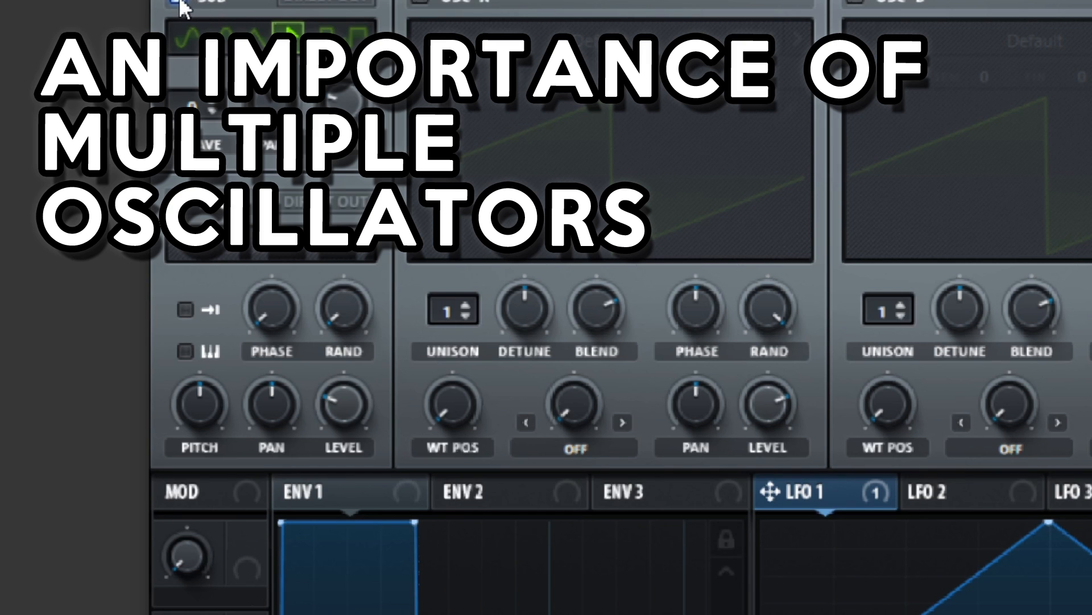
Mute the sub oscillator, enable oscillator A, and load the Allophones wavetable from the Vowel category.
{"action": "left_click", "coordinate": [625, 81]}
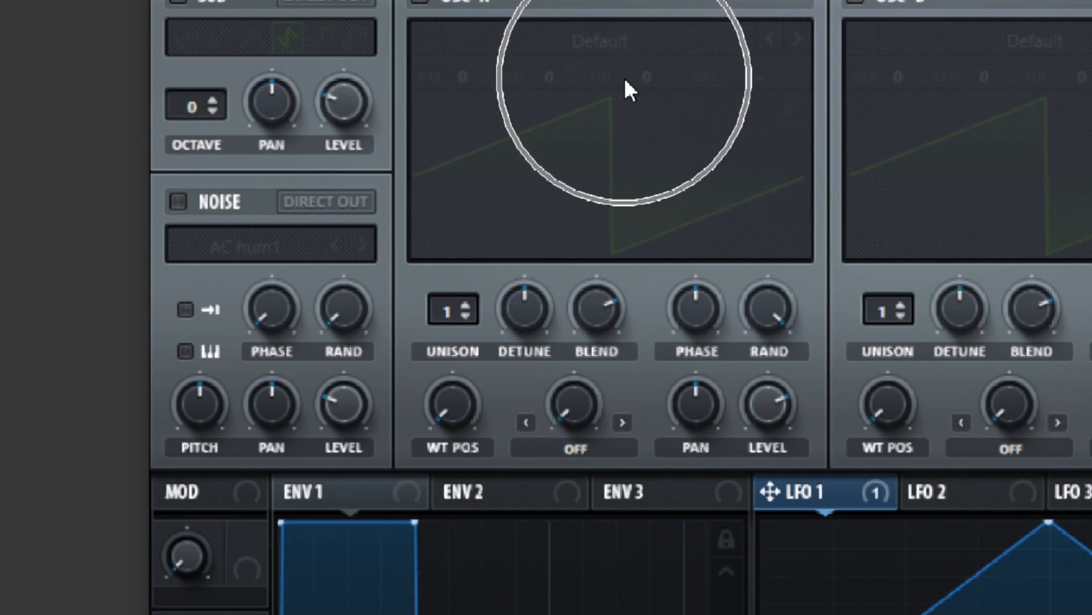
{"action": "left_click", "coordinate": [423, 4]}
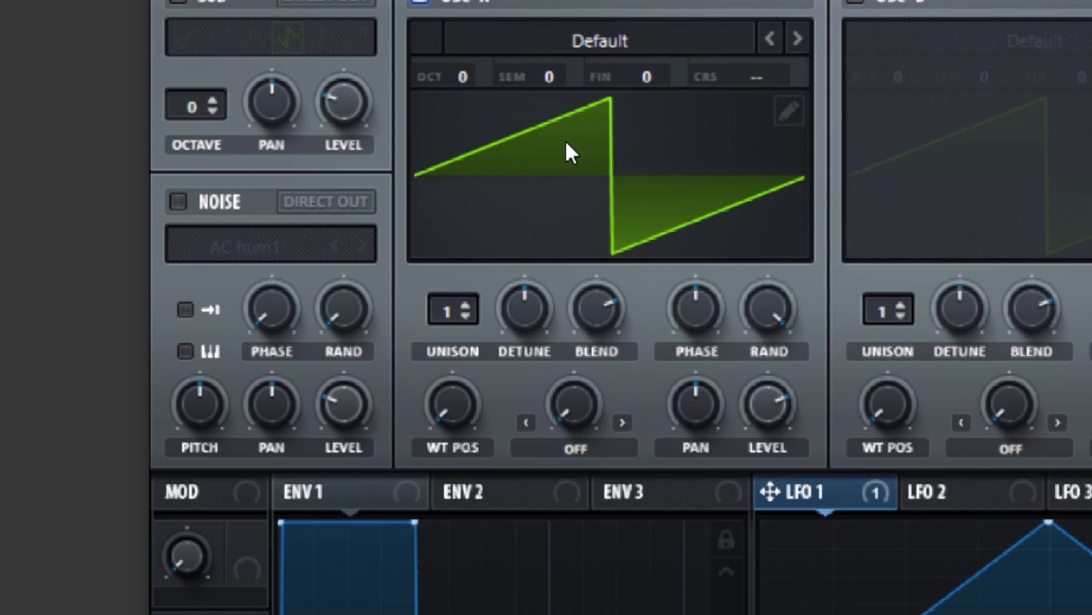
{"action": "left_click", "coordinate": [575, 39]}
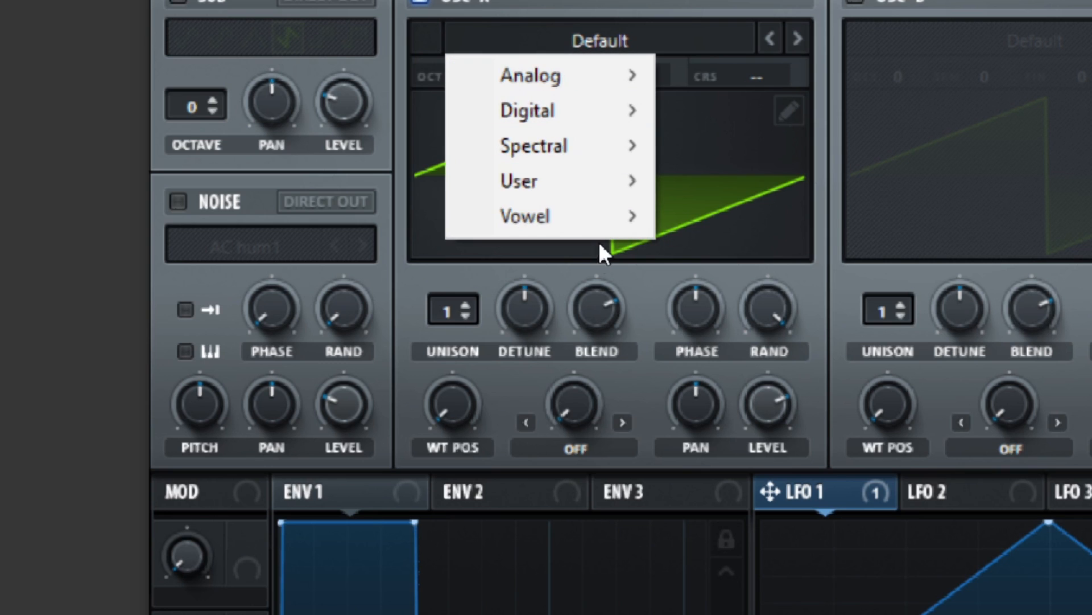
{"action": "left_click", "coordinate": [599, 223]}
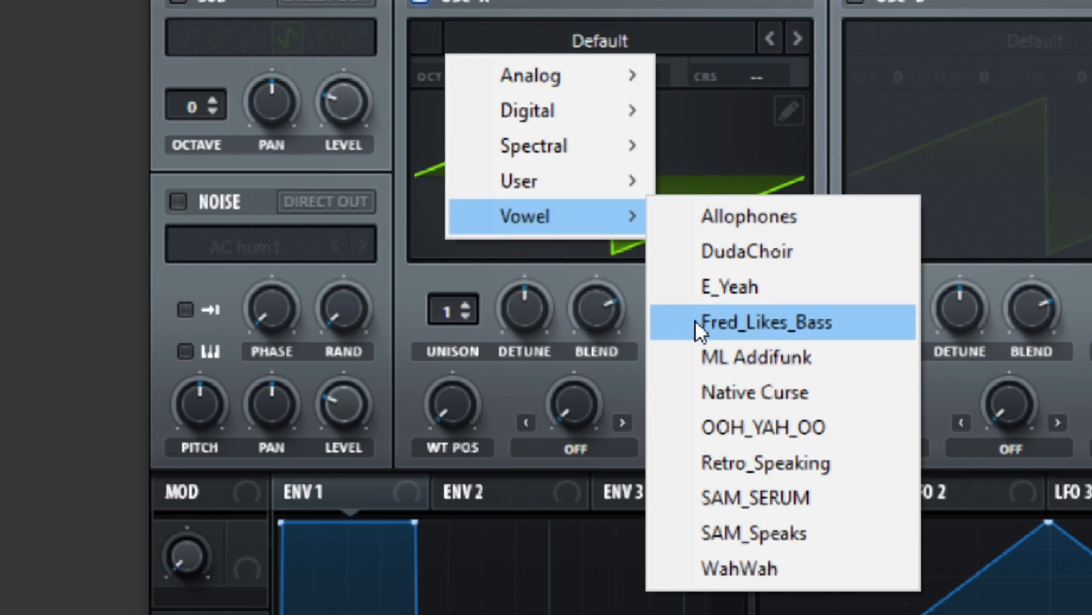
{"action": "left_click", "coordinate": [715, 216]}
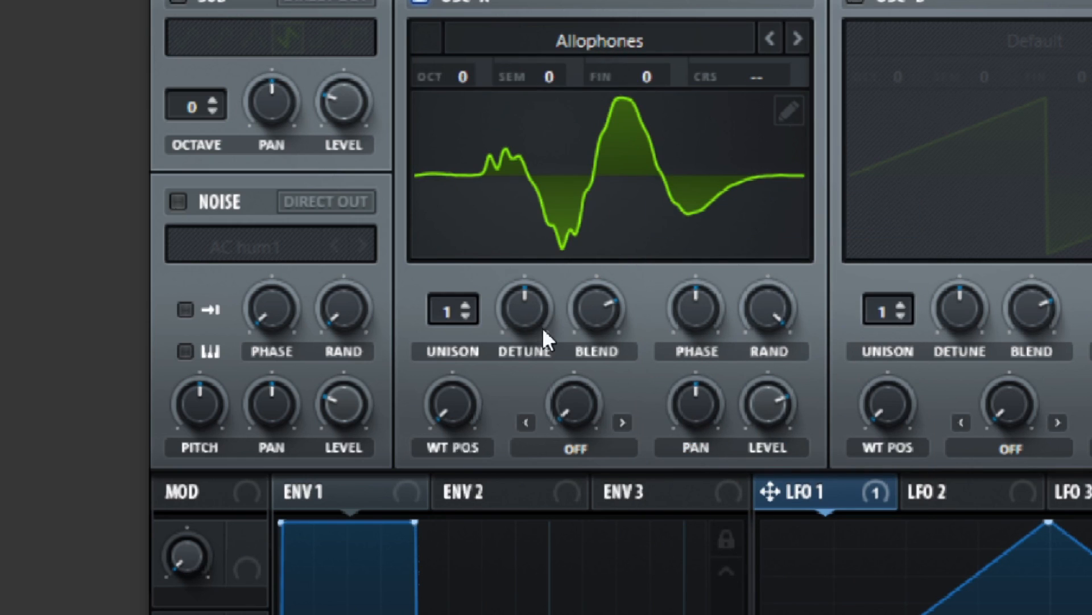
Audition the neighbouring vowel wavetables on oscillator A, settle on E_Yeah, and raise its wavetable position well past the midpoint.
{"action": "left_click", "coordinate": [438, 412]}
{"action": "left_click_drag", "start_coordinate": [459, 402], "coordinate": [490, 309]}
{"action": "left_click", "coordinate": [798, 38]}
{"action": "left_click", "coordinate": [797, 38]}
{"action": "left_click", "coordinate": [797, 37]}
{"action": "left_click_drag", "start_coordinate": [457, 403], "coordinate": [500, 261]}
{"action": "left_click", "coordinate": [769, 38]}
{"action": "left_click_drag", "start_coordinate": [470, 398], "coordinate": [503, 351]}
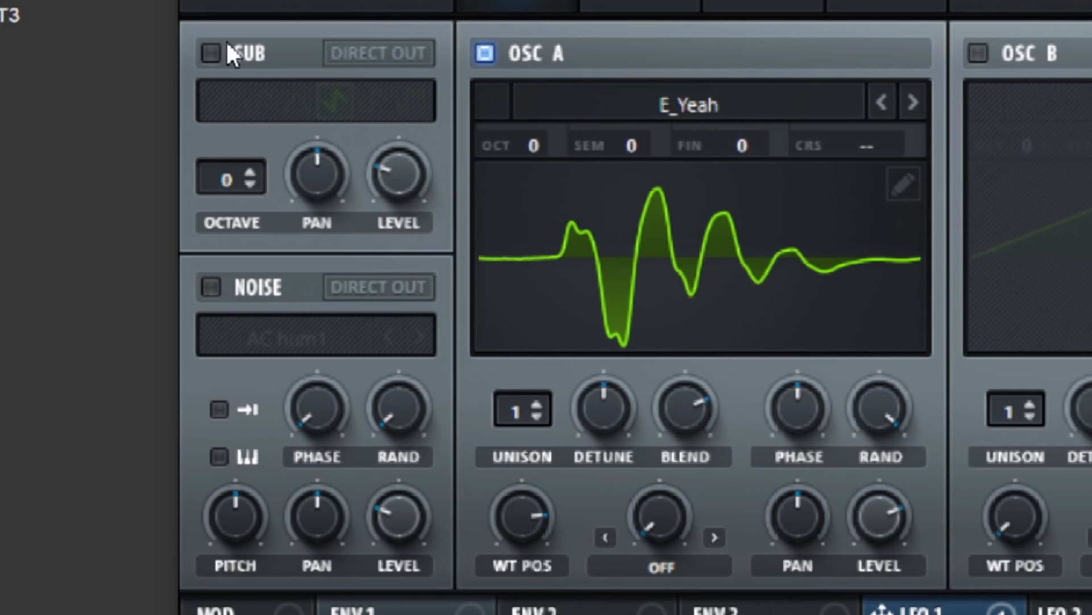
Re-enable the sub oscillator and compare the sound with oscillator A off and on, leaving both enabled.
{"action": "left_click", "coordinate": [212, 52]}
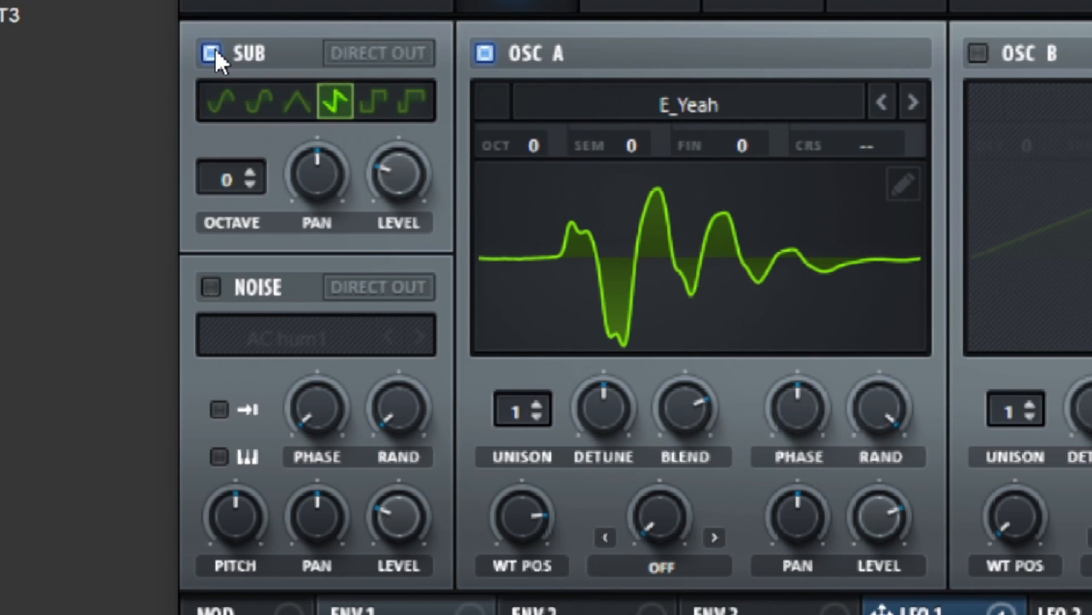
{"action": "left_click", "coordinate": [485, 53]}
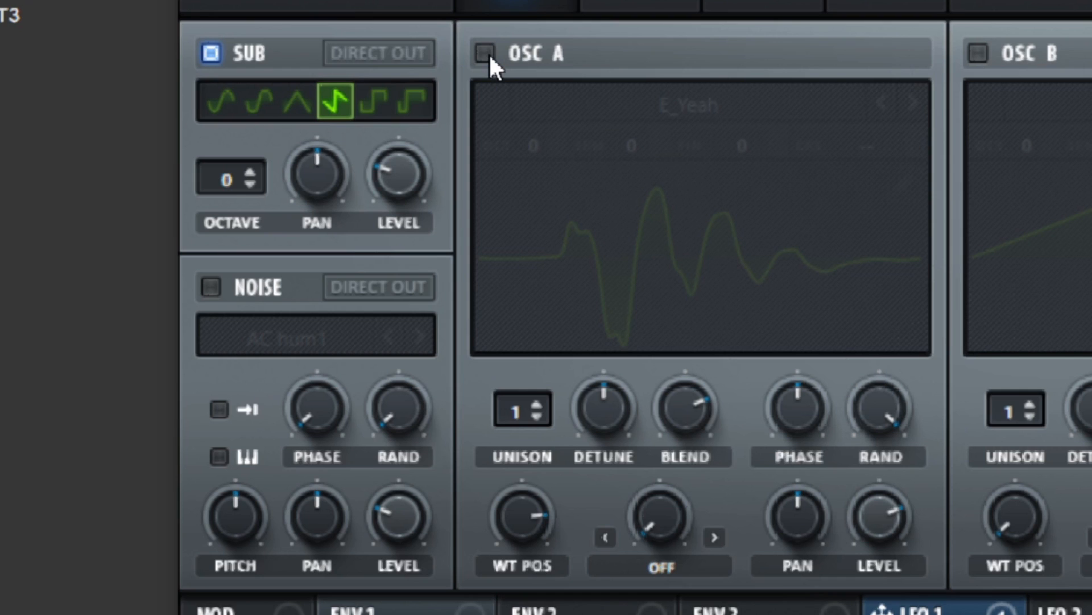
{"action": "left_click", "coordinate": [490, 55]}
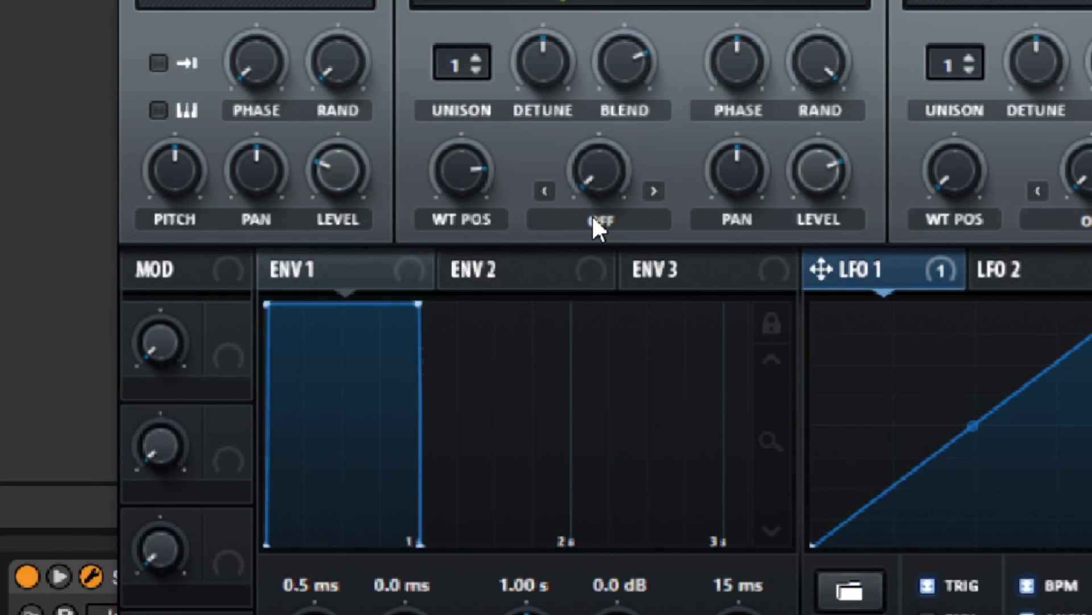
Try the Mirror warp mode on oscillator A with different warp amounts.
{"action": "left_click", "coordinate": [593, 216]}
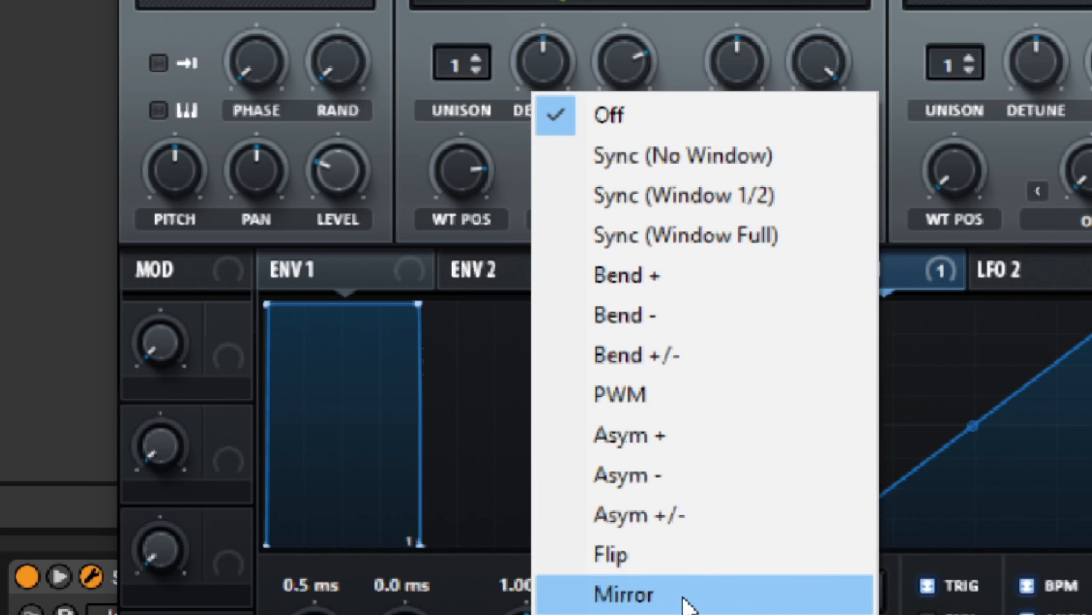
{"action": "left_click", "coordinate": [685, 595]}
{"action": "left_click_drag", "start_coordinate": [581, 162], "coordinate": [619, 38]}
{"action": "left_click_drag", "start_coordinate": [610, 205], "coordinate": [540, 207]}
Set oscillator A's warp mode to Flip, raise the amount above the midpoint, and compare it with the warp off.
{"action": "left_click", "coordinate": [544, 192]}
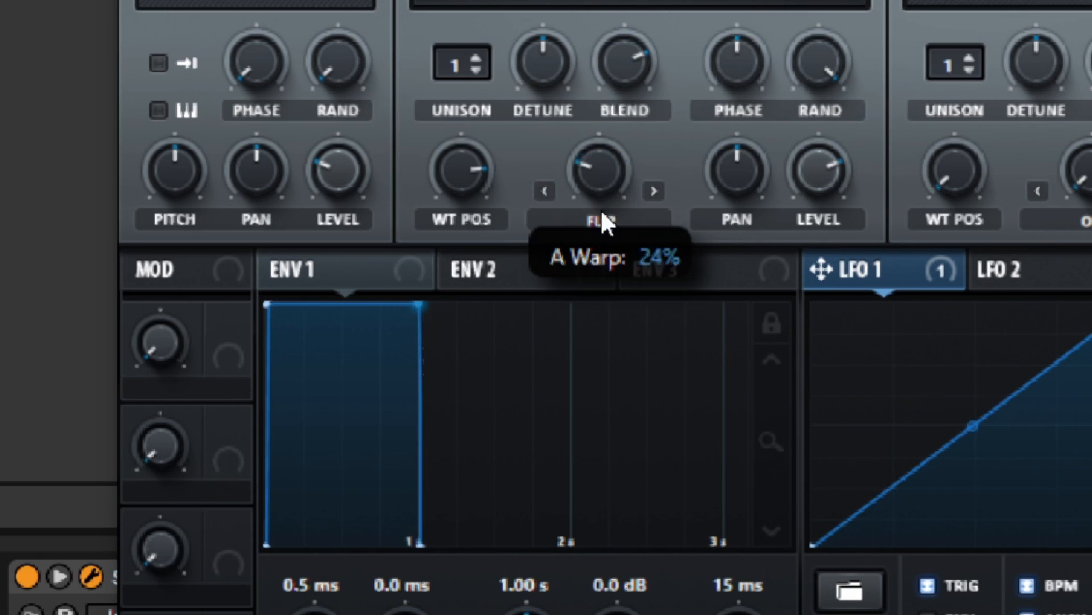
{"action": "scroll", "coordinate": [603, 162], "scroll_direction": "up", "scroll_amount": 5}
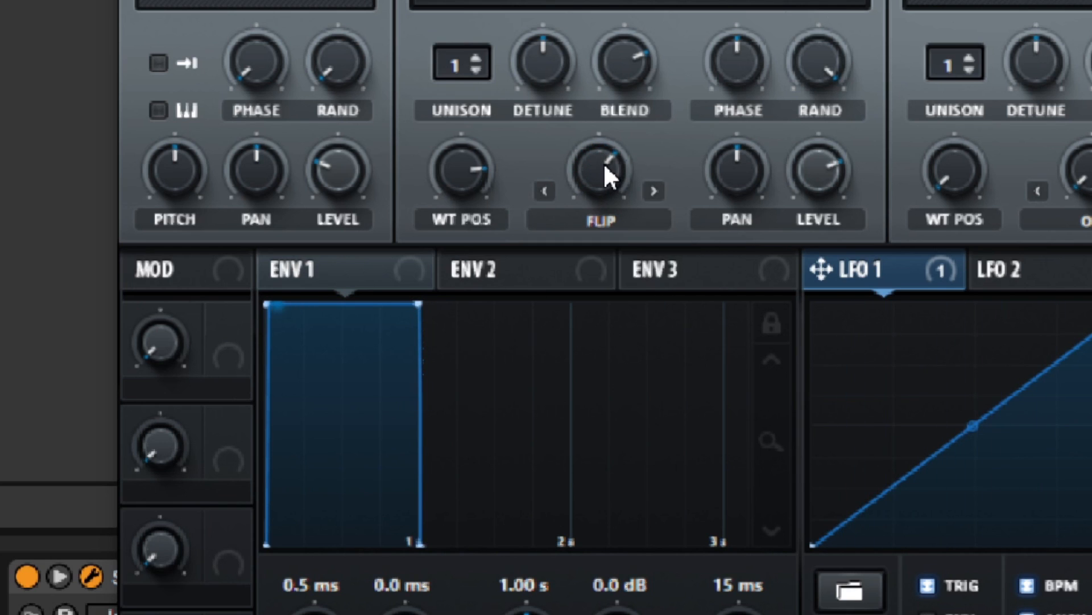
{"action": "left_click", "coordinate": [632, 222]}
{"action": "left_click", "coordinate": [603, 113]}
{"action": "left_click", "coordinate": [605, 221]}
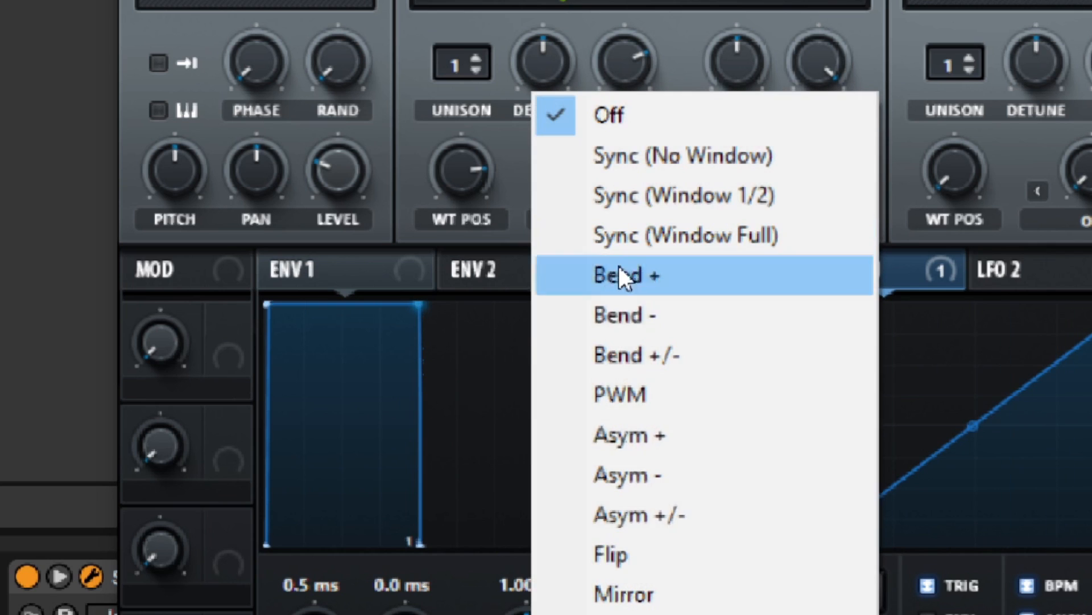
{"action": "left_click", "coordinate": [648, 549]}
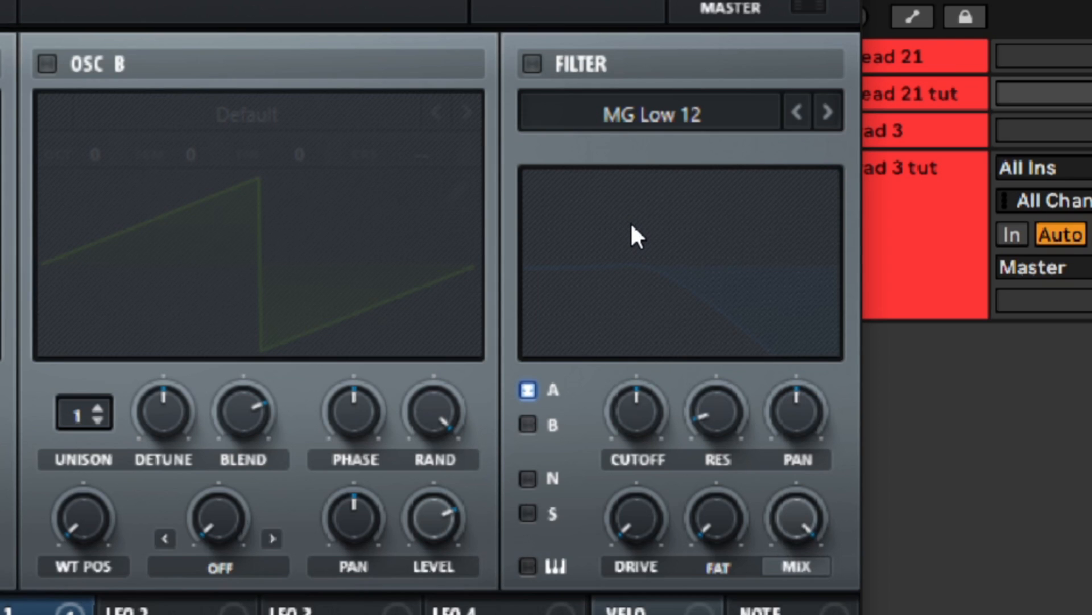
Enable the filter, route both oscillator A and the sub through it, and choose the Bandreject type from Misc.
{"action": "left_click", "coordinate": [532, 62]}
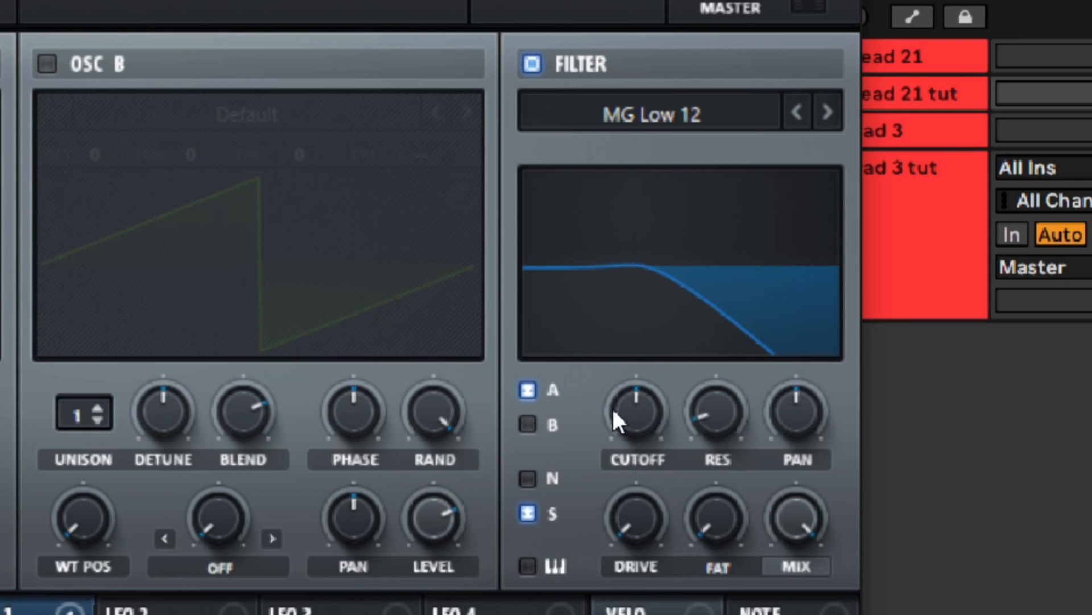
{"action": "left_click", "coordinate": [653, 115]}
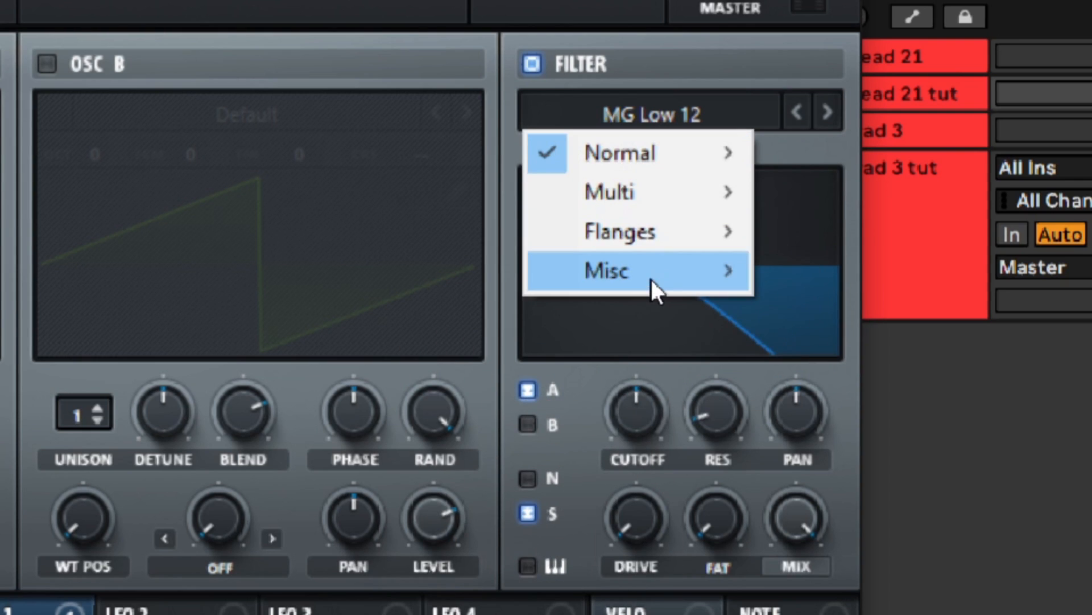
{"action": "mouse_move", "coordinate": [651, 288]}
{"action": "left_click", "coordinate": [654, 519]}
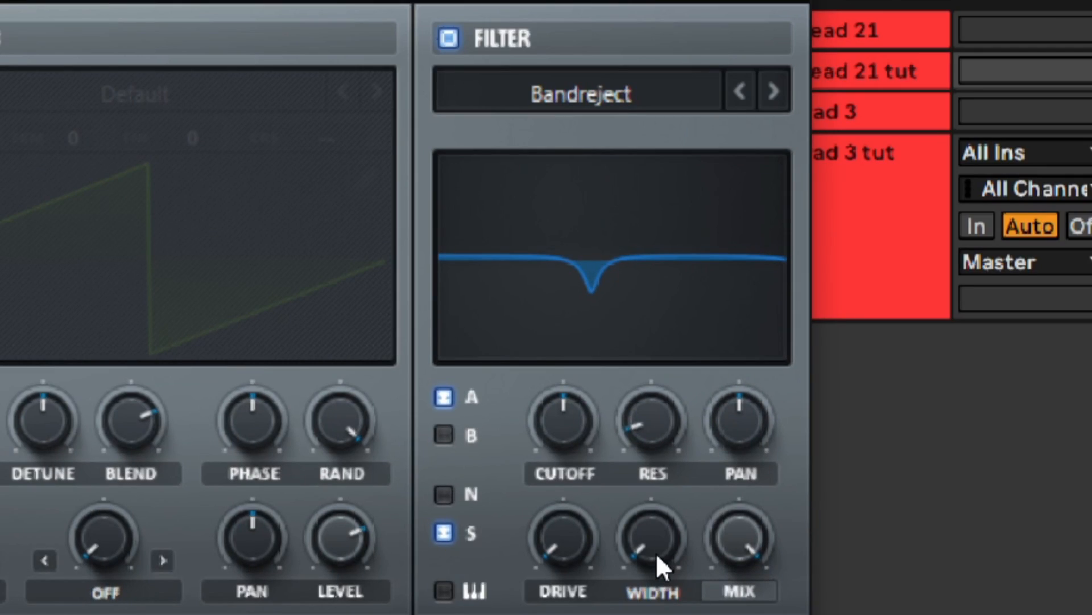
Widen the Bandreject filter to about the middle of the width range and raise its cutoff towards the upper end.
{"action": "left_click_drag", "start_coordinate": [642, 538], "coordinate": [636, 308]}
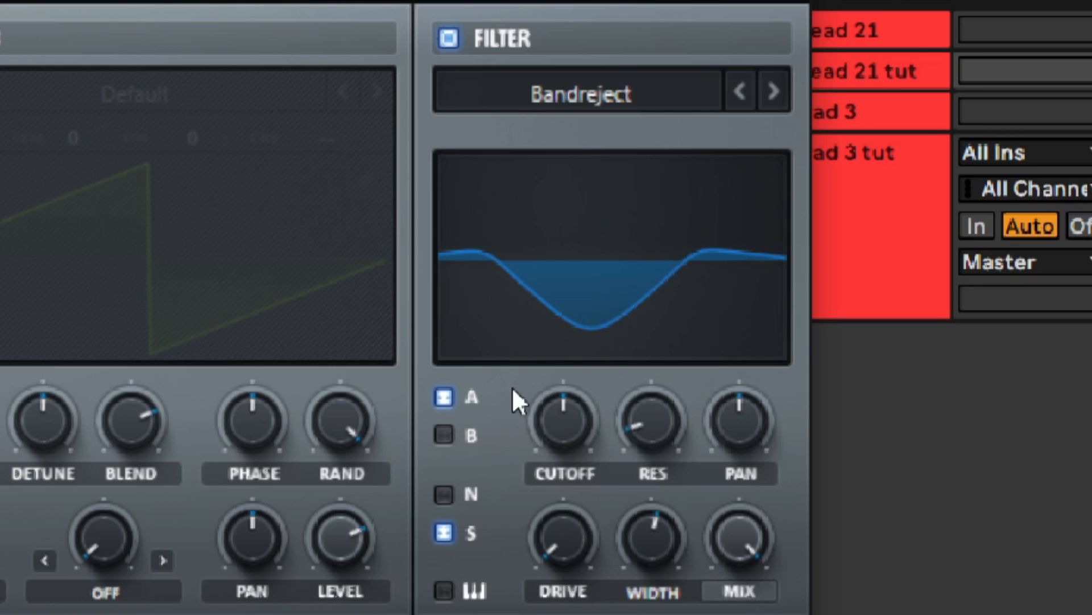
{"action": "left_click", "coordinate": [574, 433]}
{"action": "scroll", "coordinate": [555, 428], "scroll_direction": "up", "scroll_amount": 10}
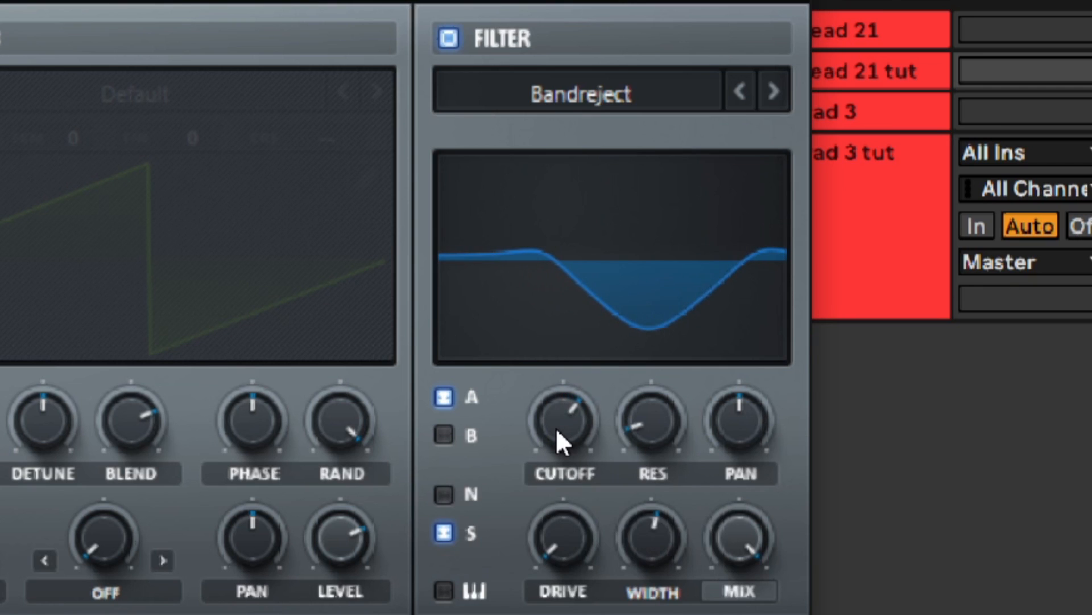
{"action": "scroll", "coordinate": [556, 428], "scroll_direction": "up", "scroll_amount": 5}
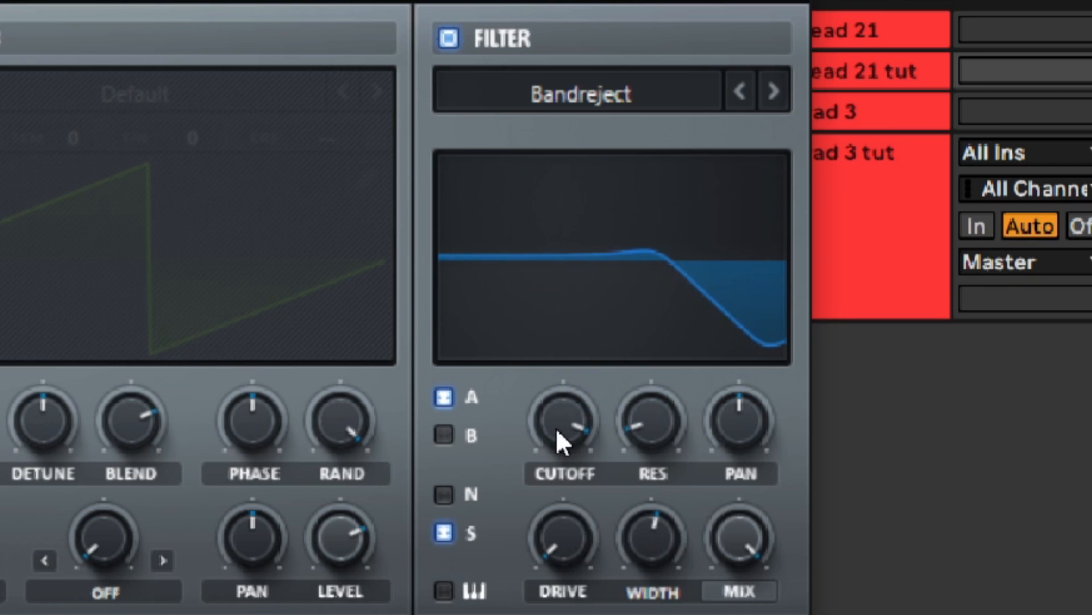
Fine-tune the Bandreject filter's cutoff and raise its resonance to a little past the middle of the range.
{"action": "scroll", "coordinate": [555, 428], "scroll_direction": "down", "scroll_amount": 1}
{"action": "left_click", "coordinate": [555, 428]}
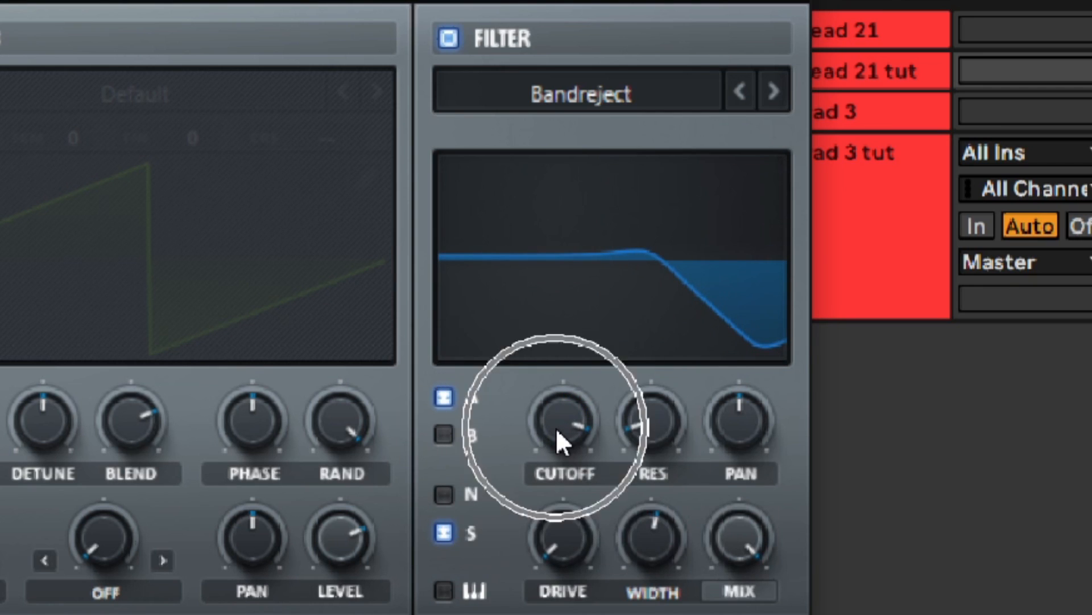
{"action": "left_click", "coordinate": [555, 428]}
{"action": "left_click", "coordinate": [555, 428]}
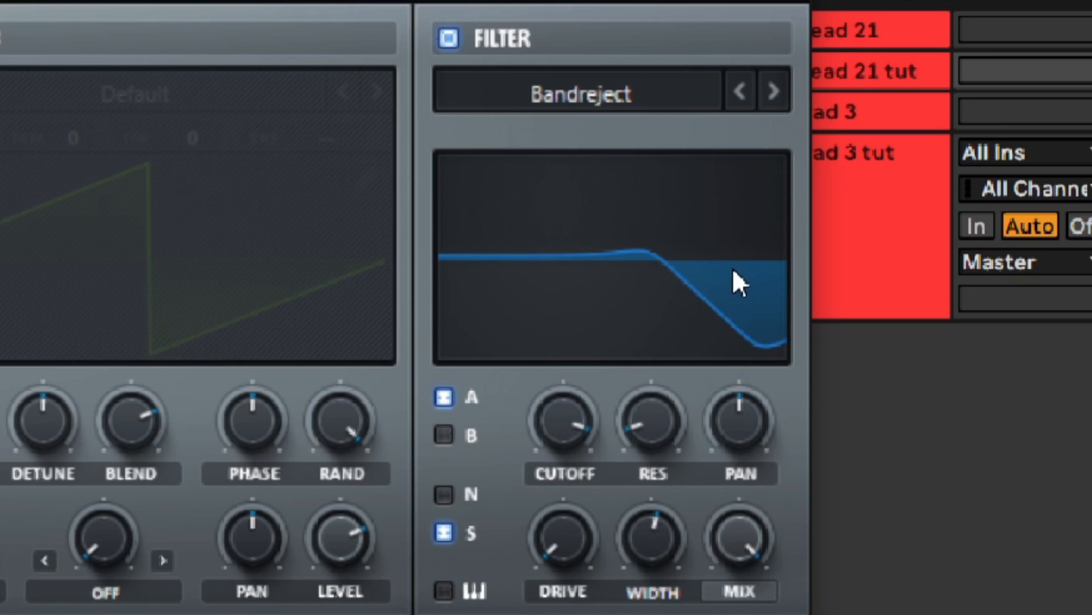
{"action": "left_click", "coordinate": [654, 434]}
{"action": "left_click_drag", "start_coordinate": [651, 428], "coordinate": [664, 218]}
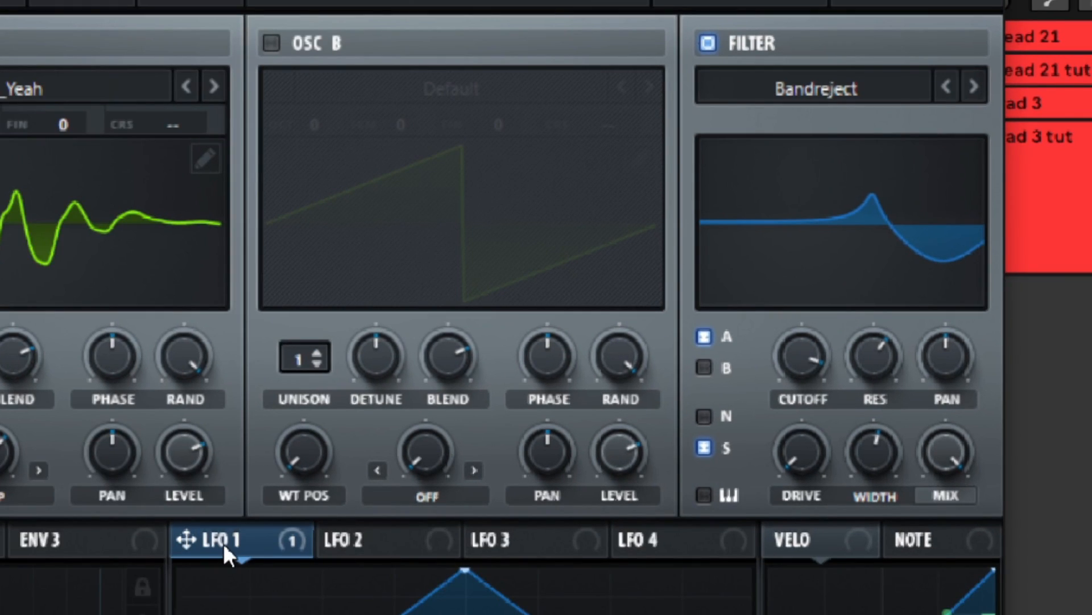
Assign LFO 1 to the filter's resonance and compare the sound with that modulator bypassed and active.
{"action": "left_click_drag", "start_coordinate": [223, 546], "coordinate": [831, 349]}
{"action": "right_click", "coordinate": [884, 363]}
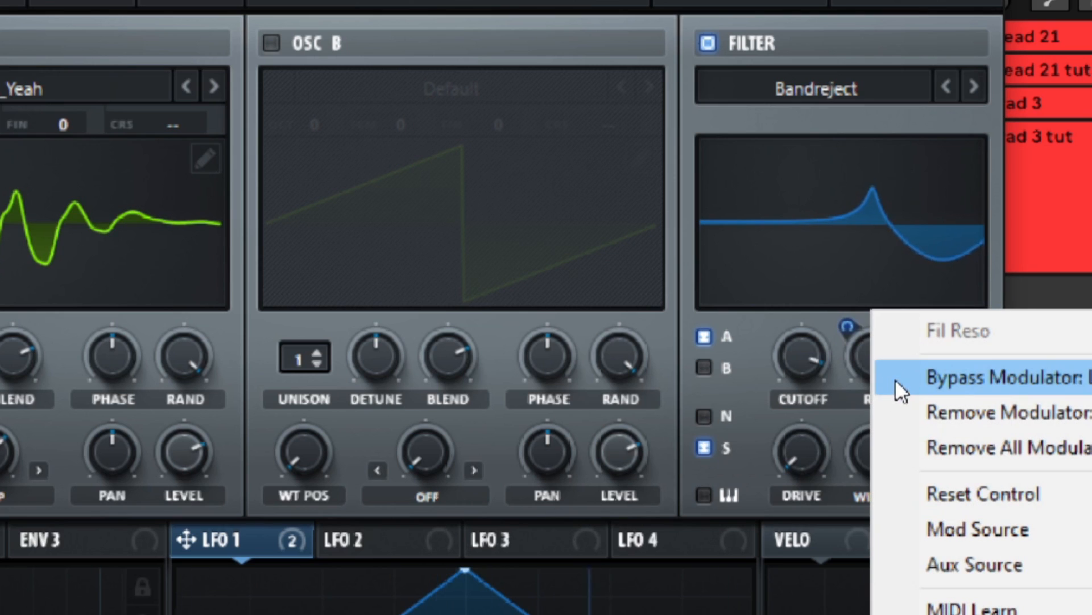
{"action": "left_click", "coordinate": [896, 379]}
{"action": "right_click", "coordinate": [863, 367]}
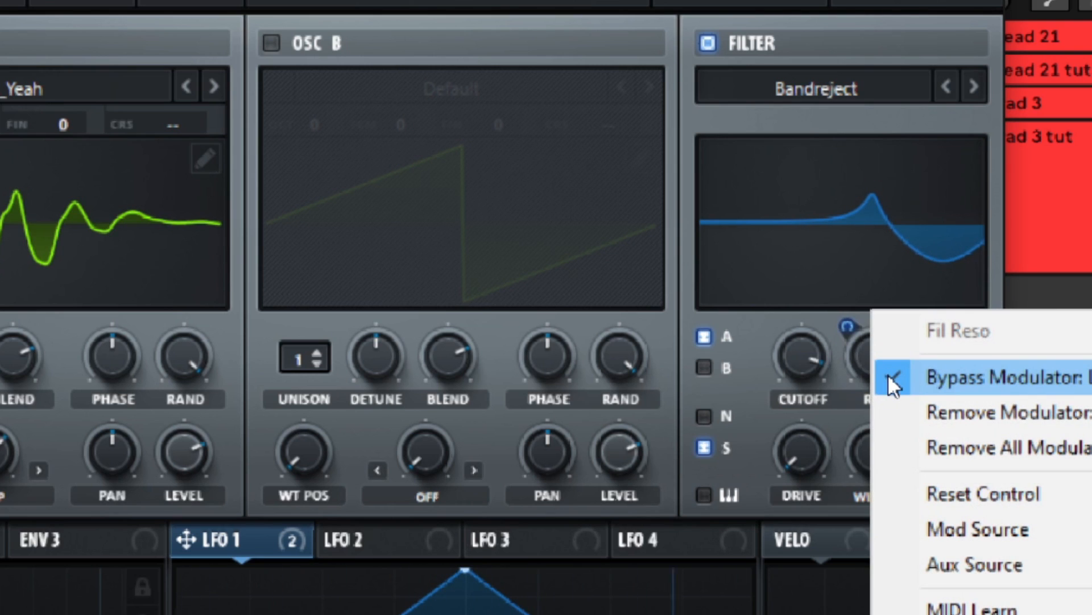
{"action": "left_click", "coordinate": [888, 374]}
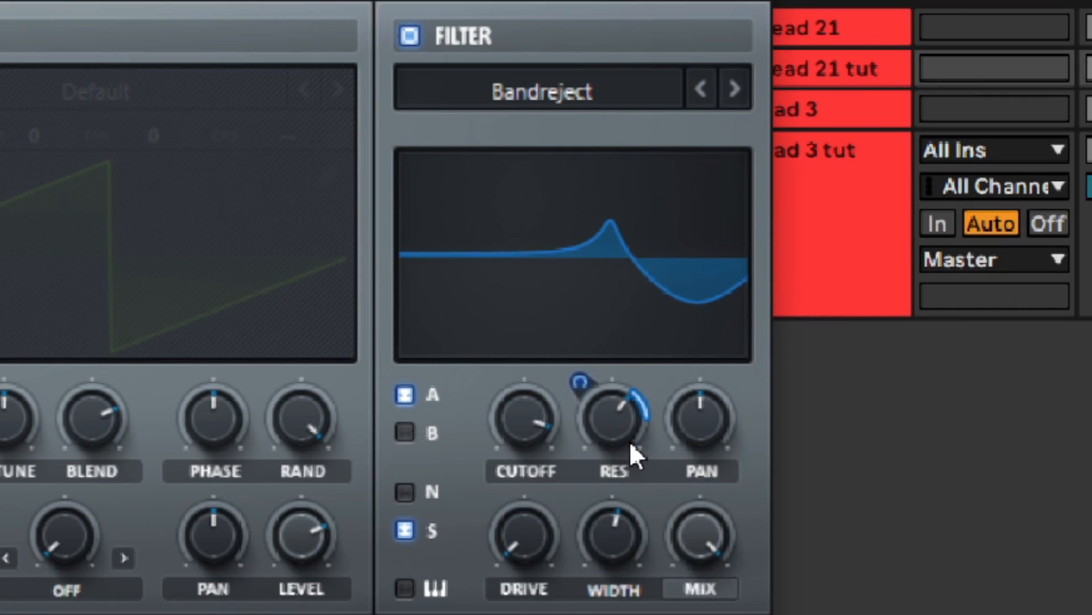
Raise the filter's drive to about a third and set oscillator A's phase randomization to zero.
{"action": "left_click", "coordinate": [529, 554]}
{"action": "left_click_drag", "start_coordinate": [529, 553], "coordinate": [490, 231]}
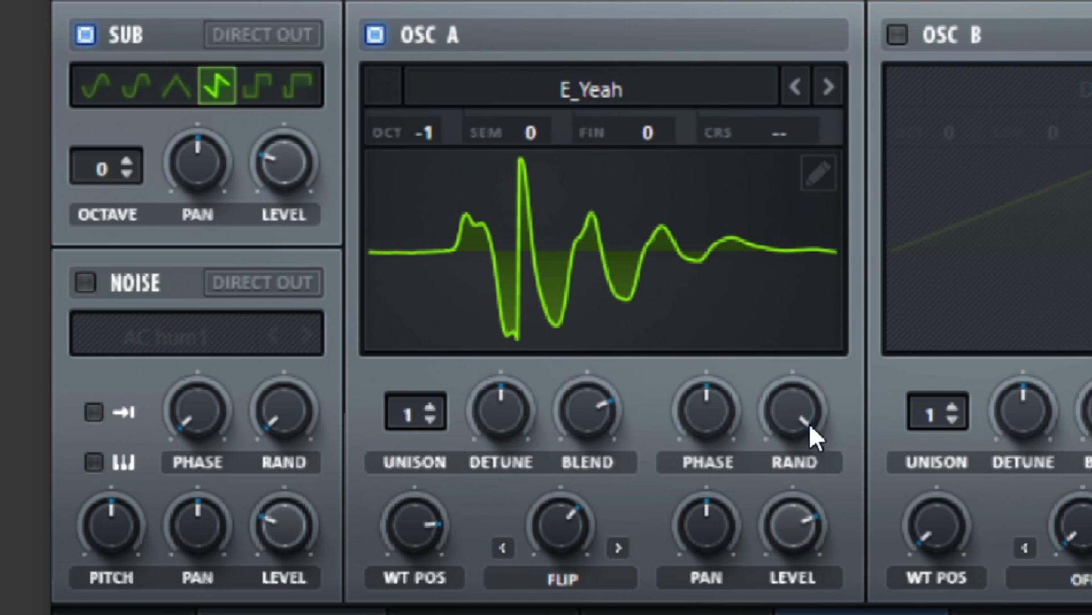
{"action": "left_click_drag", "start_coordinate": [797, 416], "coordinate": [777, 614]}
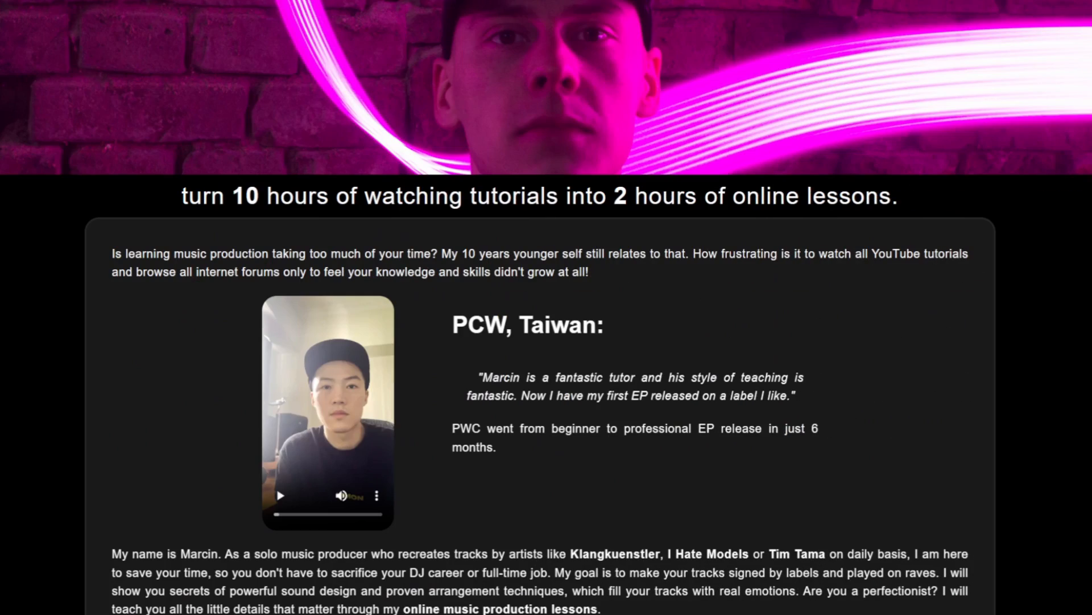
{"action": "scroll", "coordinate": [546, 307], "scroll_direction": "down", "scroll_amount": 5}
{"action": "scroll", "coordinate": [546, 308], "scroll_direction": "down", "scroll_amount": 15}
{"action": "scroll", "coordinate": [546, 308], "scroll_direction": "down", "scroll_amount": 15}
{"action": "scroll", "coordinate": [546, 307], "scroll_direction": "up", "scroll_amount": 4}
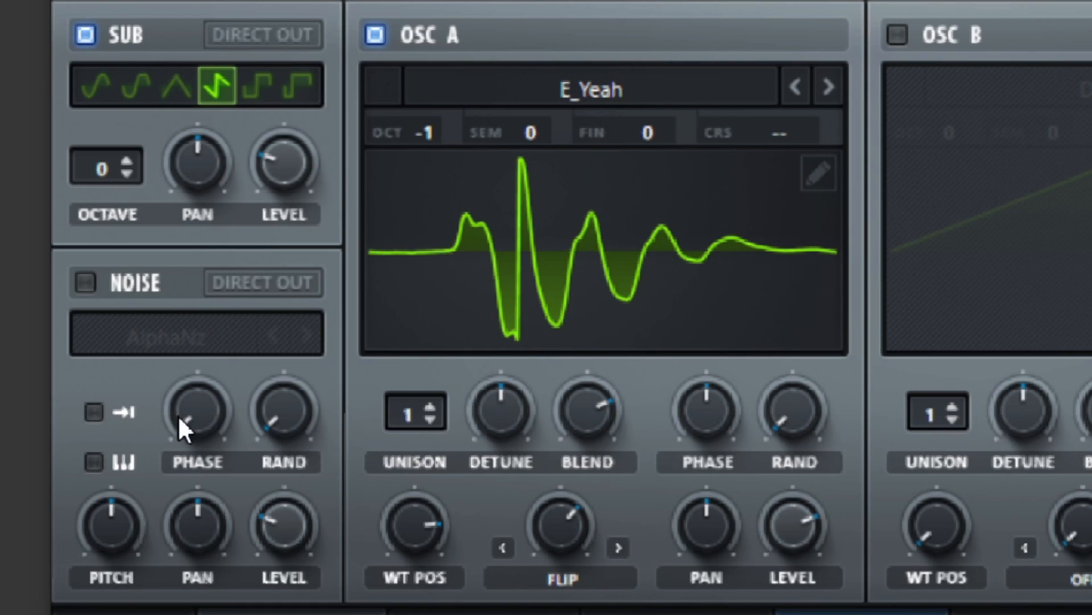
Enable the AlphaNz noise, lower its pitch slightly below centre and raise its level a little, comparing it with the noise off.
{"action": "left_click", "coordinate": [133, 417]}
{"action": "left_click", "coordinate": [87, 279]}
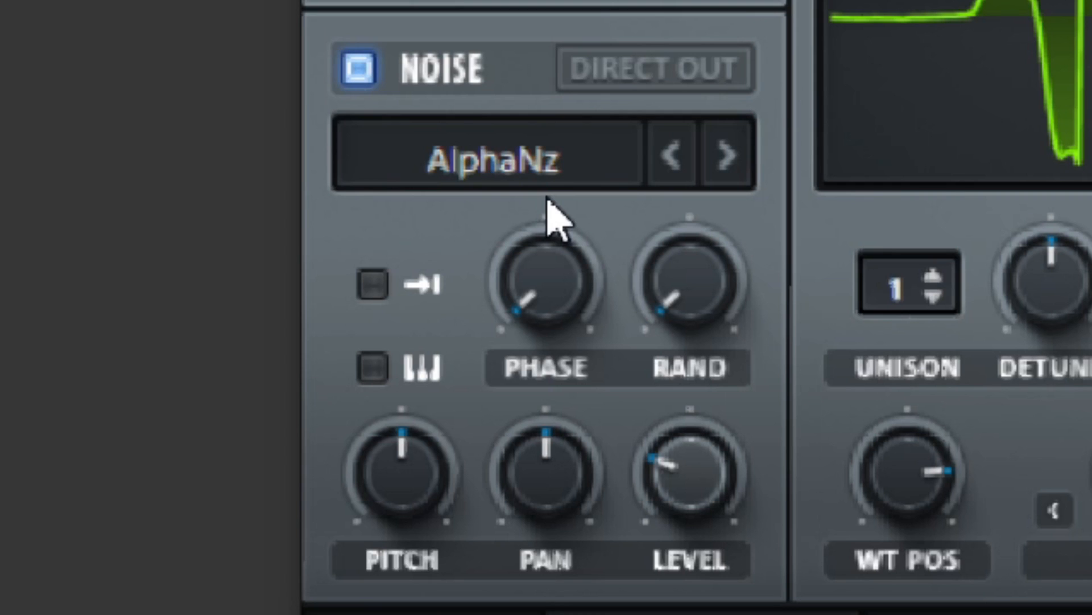
{"action": "left_click", "coordinate": [547, 183]}
{"action": "left_click", "coordinate": [711, 471]}
{"action": "left_click_drag", "start_coordinate": [407, 501], "coordinate": [383, 532]}
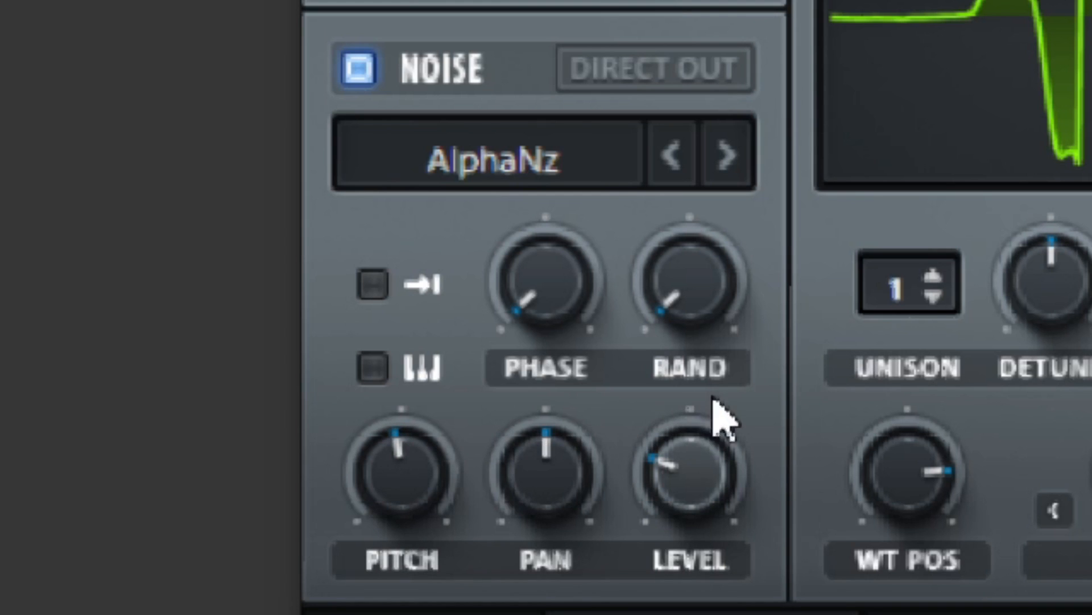
{"action": "left_click_drag", "start_coordinate": [676, 476], "coordinate": [636, 405]}
{"action": "left_click", "coordinate": [358, 69]}
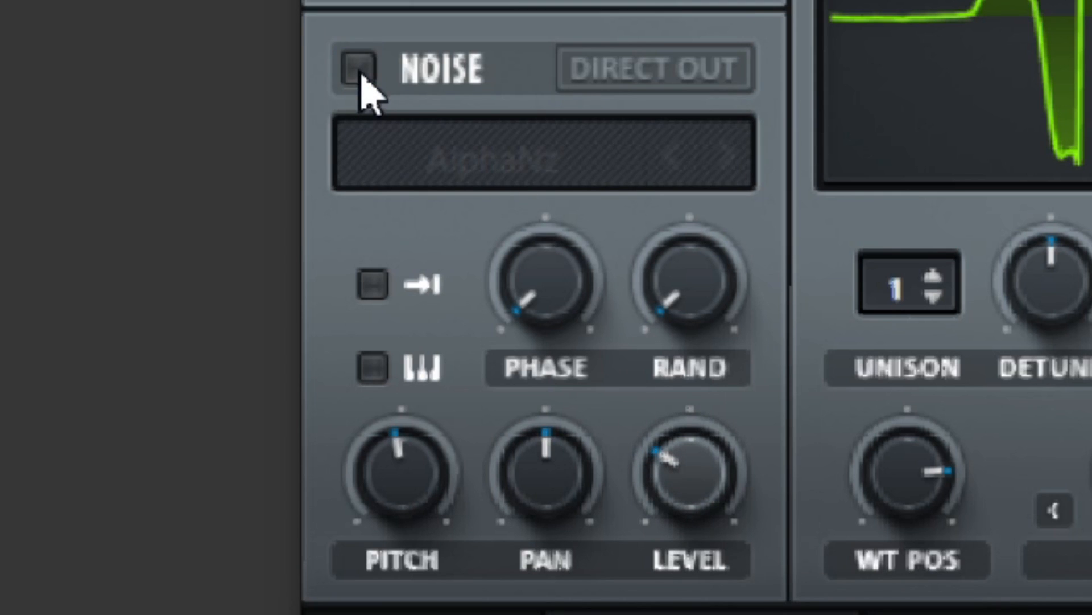
{"action": "left_click", "coordinate": [358, 70]}
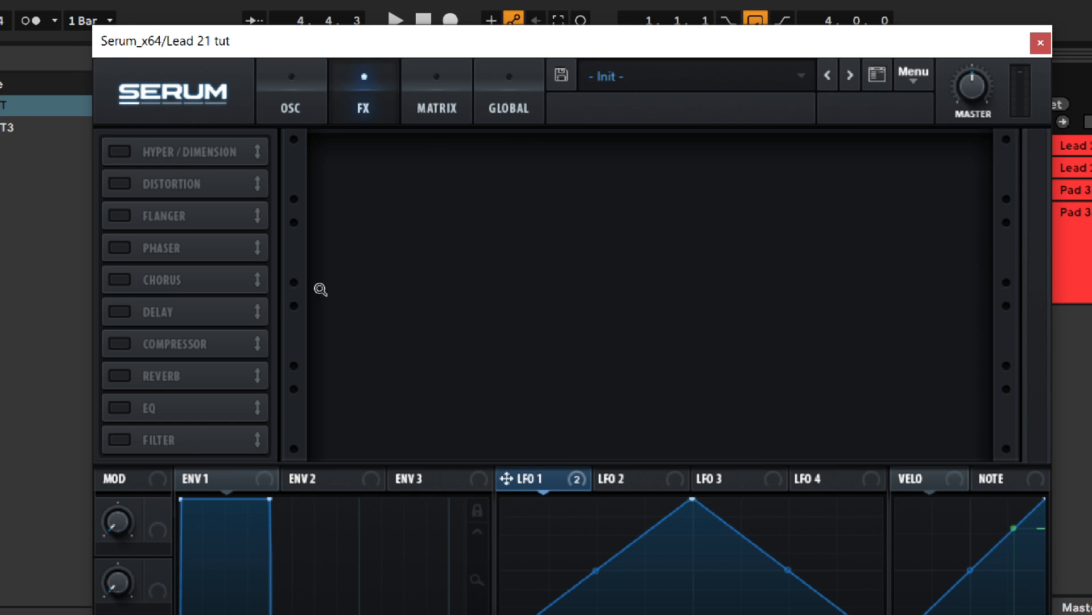
Enable the Reverb effect, compare the Plate type with Hall, and keep Hall.
{"action": "left_click", "coordinate": [121, 377]}
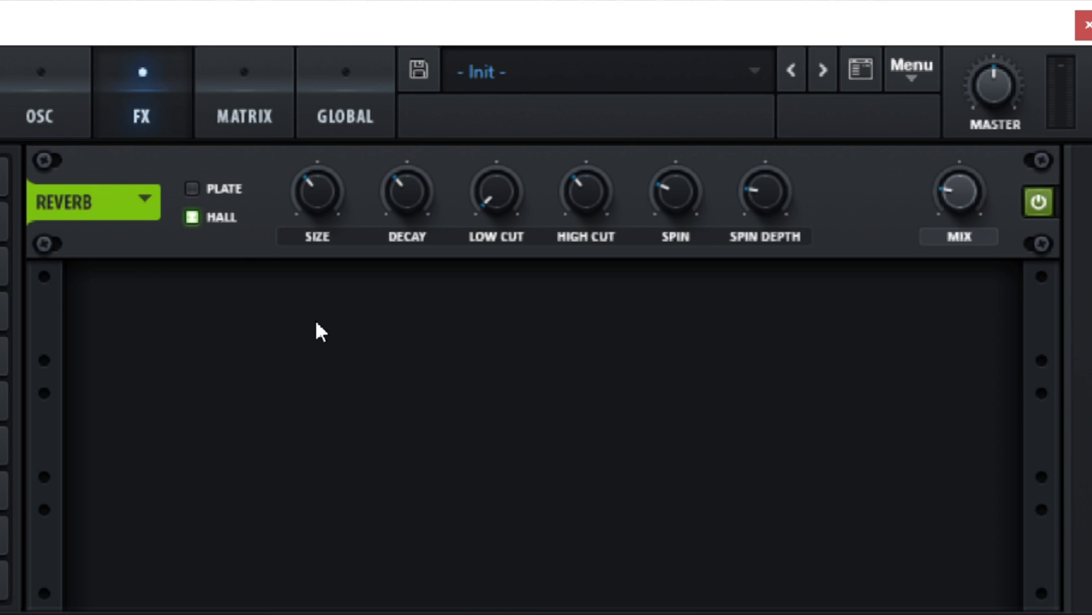
{"action": "left_click", "coordinate": [193, 190]}
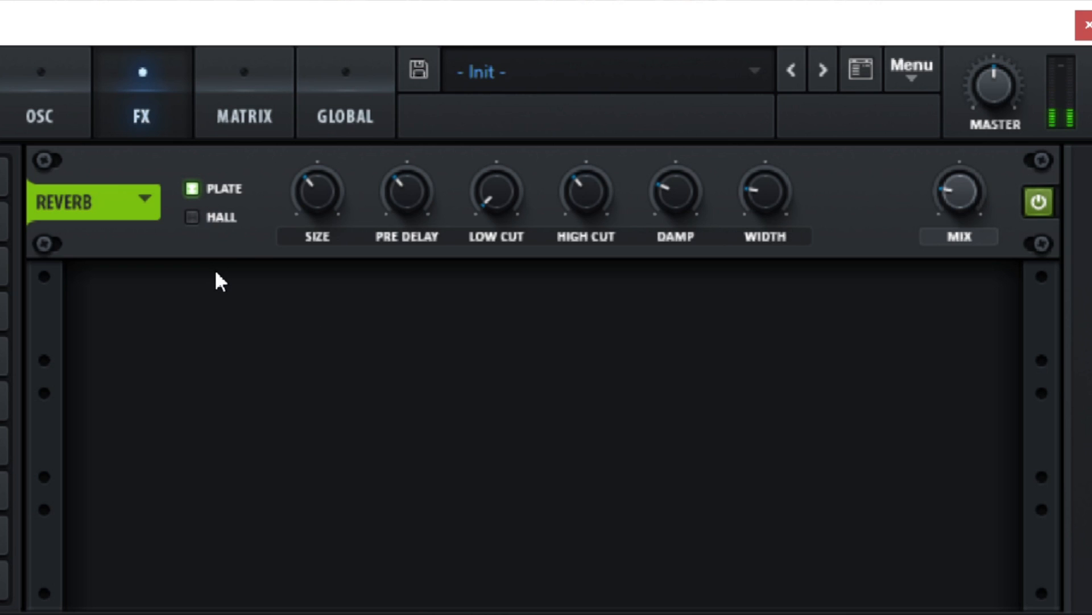
{"action": "left_click", "coordinate": [195, 215]}
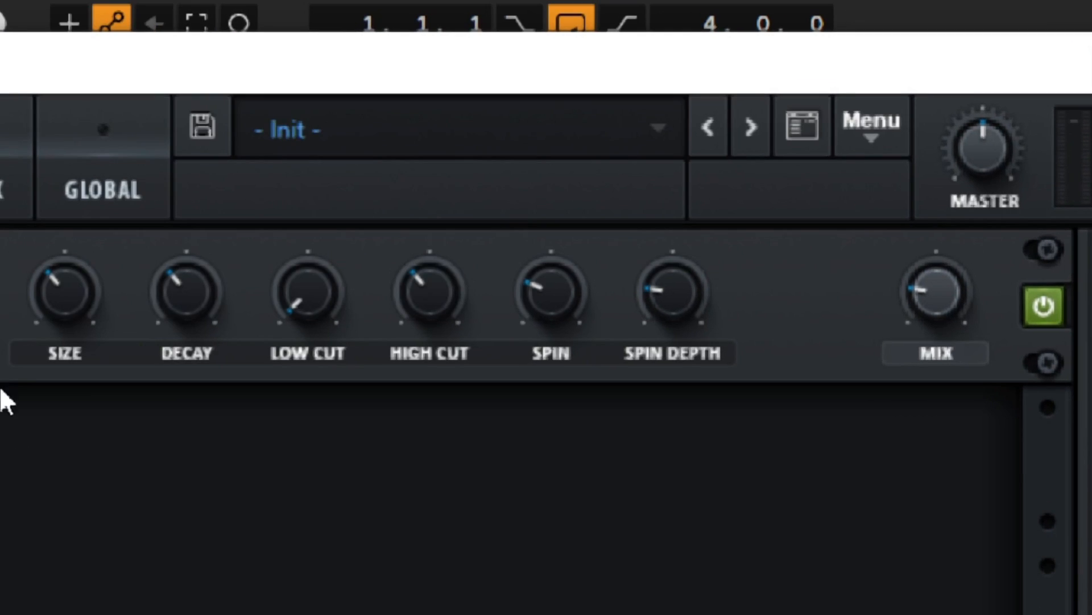
Try low and high reverb size and decay amounts, ending with a small size and a long decay.
{"action": "key", "text": "ctrl"}
{"action": "left_click", "coordinate": [193, 288]}
{"action": "left_click_drag", "start_coordinate": [57, 301], "coordinate": [63, 463]}
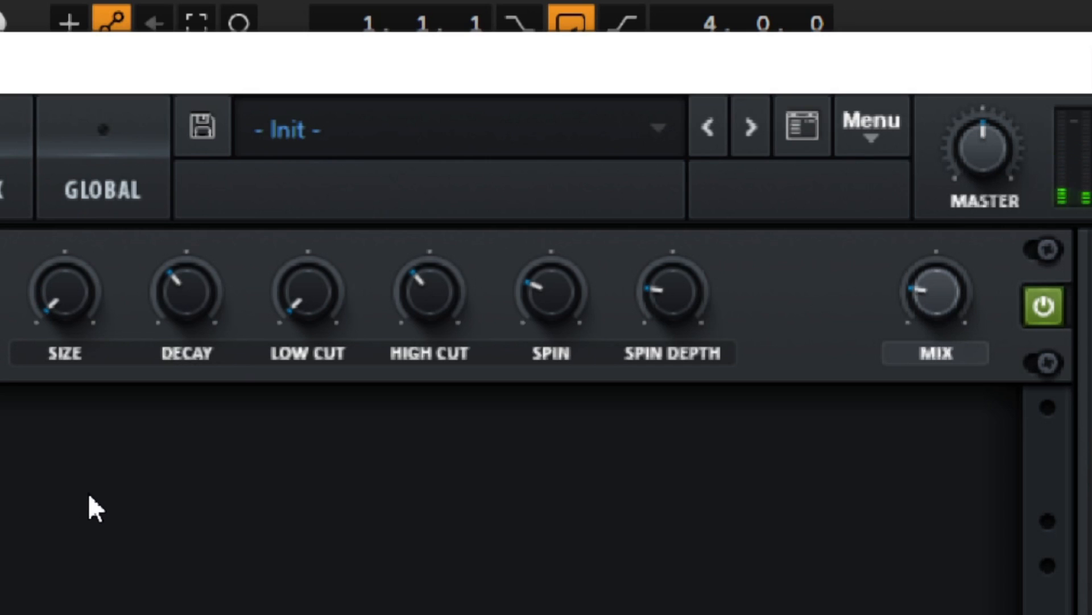
{"action": "left_click_drag", "start_coordinate": [65, 287], "coordinate": [107, 32]}
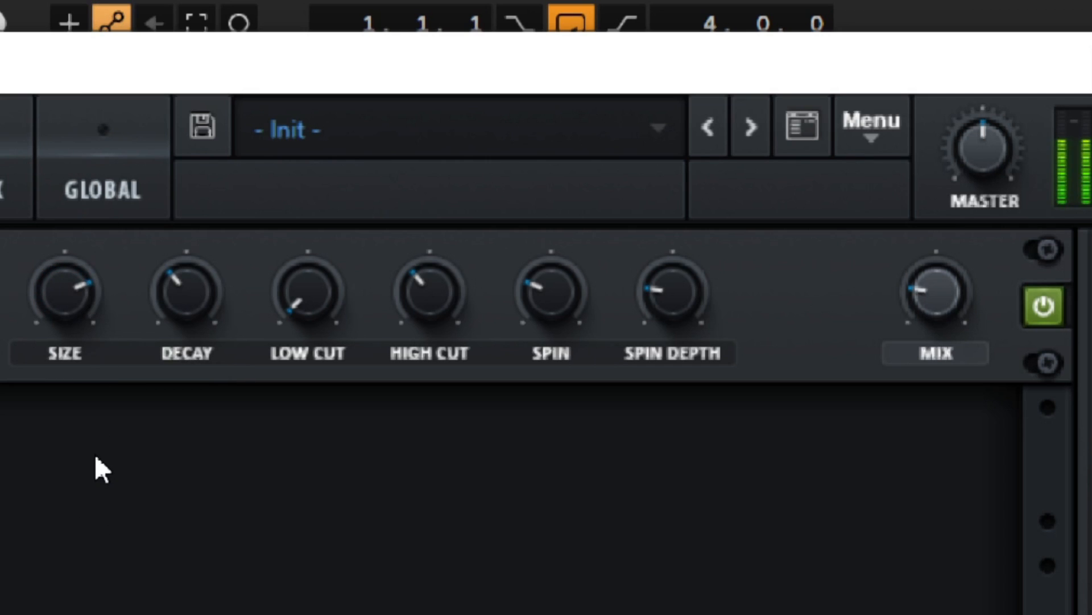
{"action": "left_click_drag", "start_coordinate": [70, 329], "coordinate": [59, 538]}
{"action": "left_click_drag", "start_coordinate": [210, 305], "coordinate": [158, 477]}
{"action": "mouse_move", "coordinate": [74, 321]}
{"action": "left_click_drag", "start_coordinate": [73, 320], "coordinate": [75, 342]}
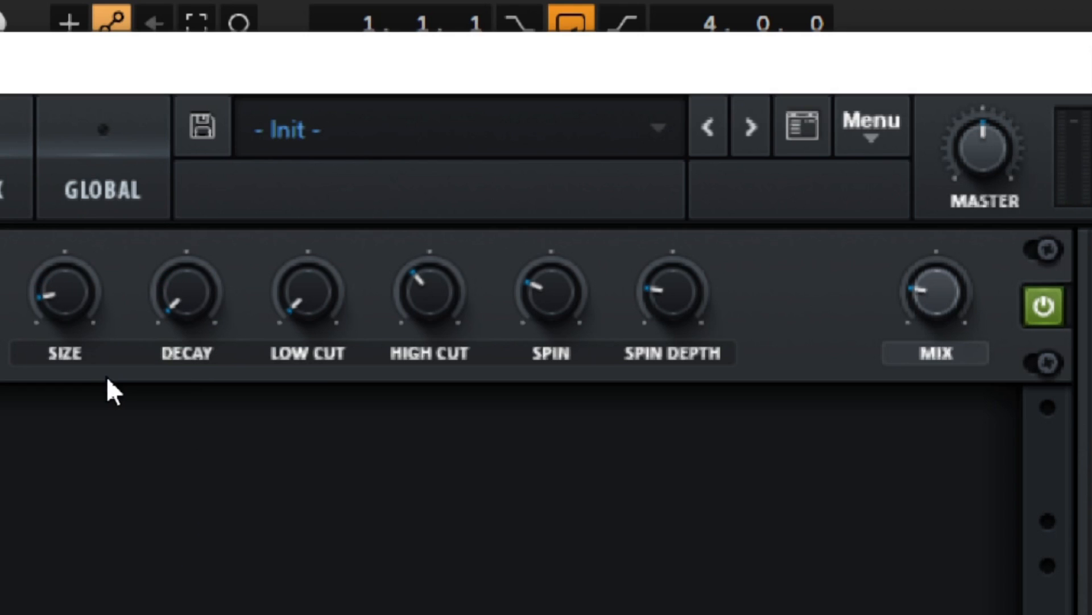
{"action": "left_click_drag", "start_coordinate": [191, 283], "coordinate": [292, 2]}
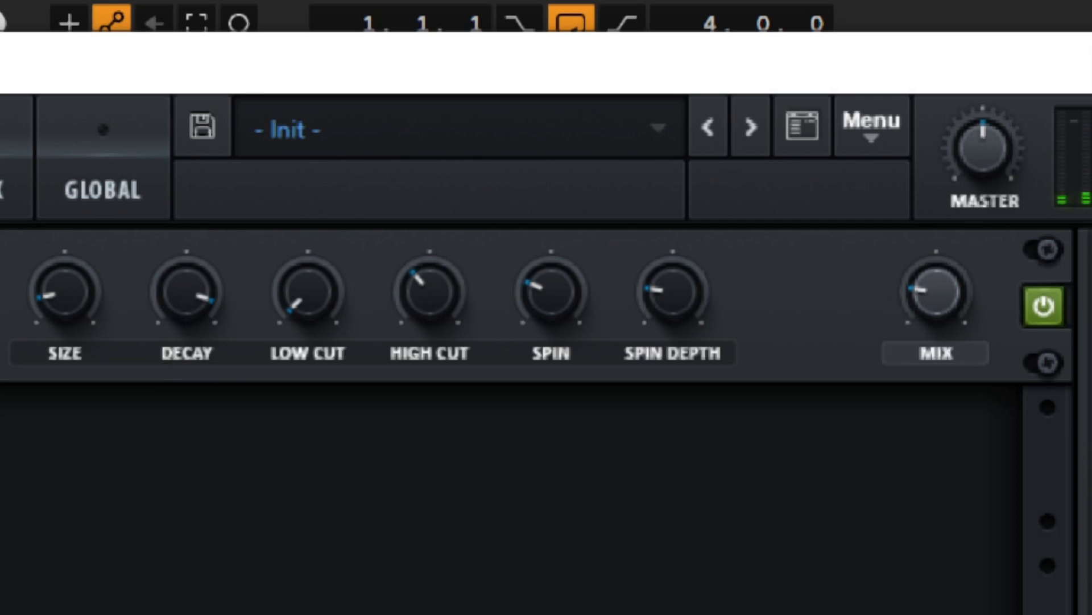
Compare the reverb off and on, set its size to about 36% and shorten the decay to about a quarter.
{"action": "left_click", "coordinate": [1041, 304]}
{"action": "left_click", "coordinate": [1041, 305]}
{"action": "left_click_drag", "start_coordinate": [65, 296], "coordinate": [43, 94]}
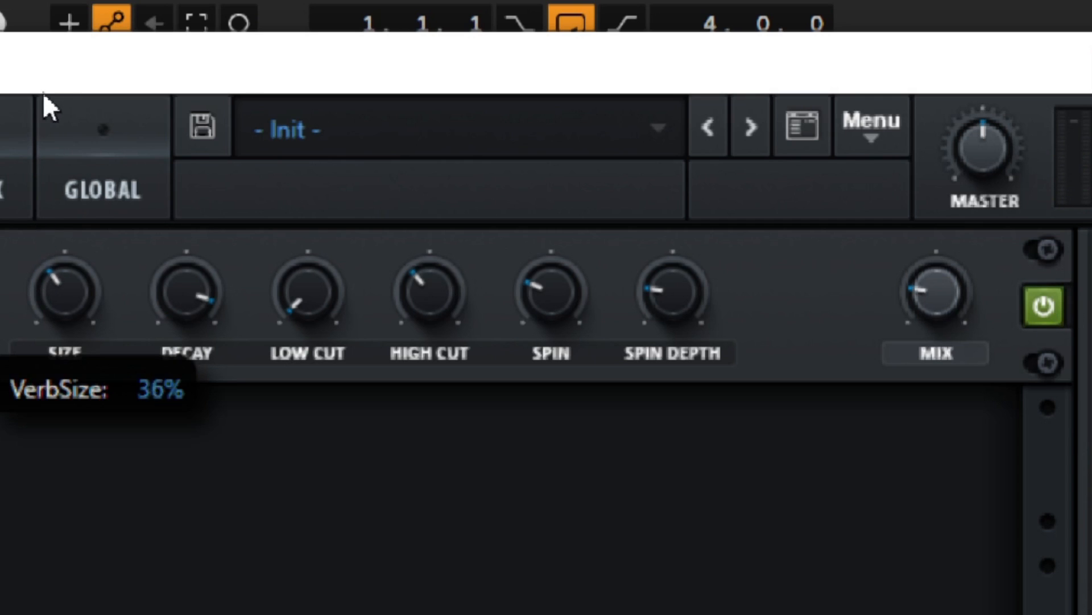
{"action": "left_click_drag", "start_coordinate": [187, 292], "coordinate": [155, 575]}
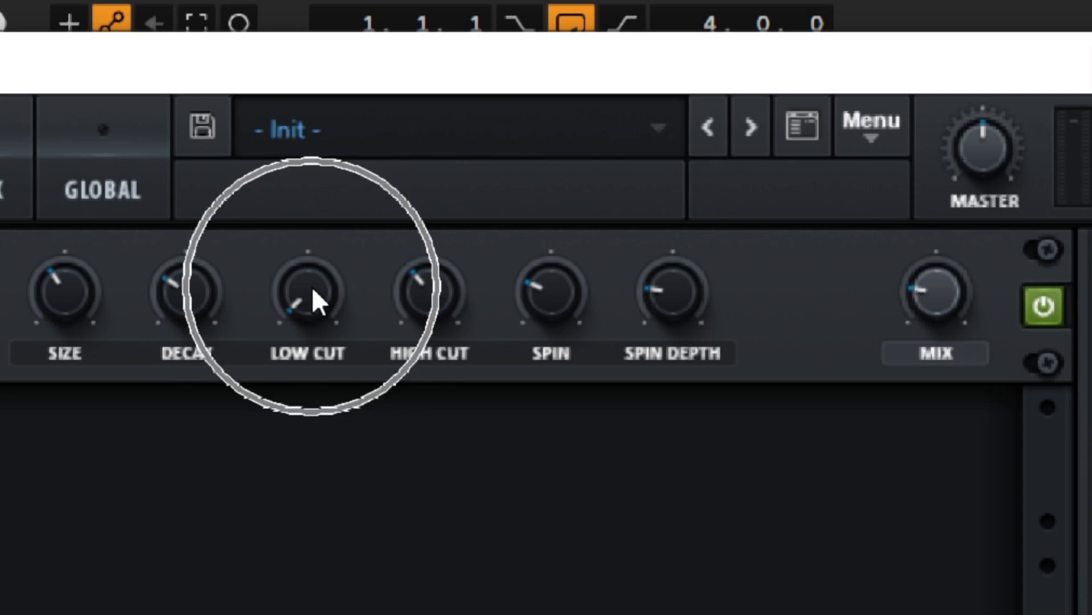
Set the reverb's low cut to 37% after trying 100%, and raise its high cut to about 70%.
{"action": "left_click_drag", "start_coordinate": [317, 295], "coordinate": [334, 204]}
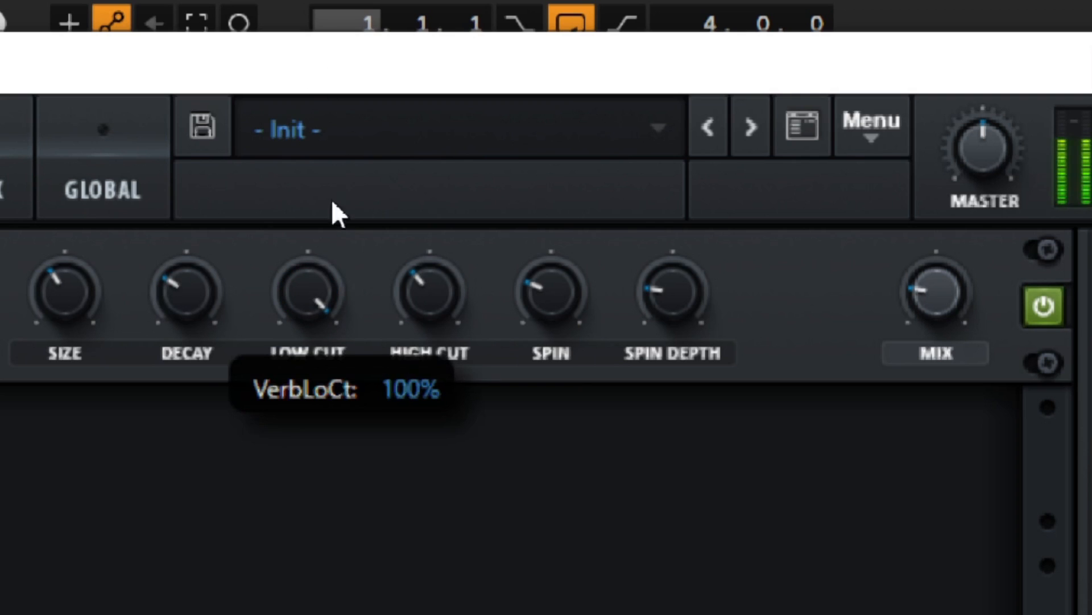
{"action": "left_click_drag", "start_coordinate": [304, 286], "coordinate": [291, 521]}
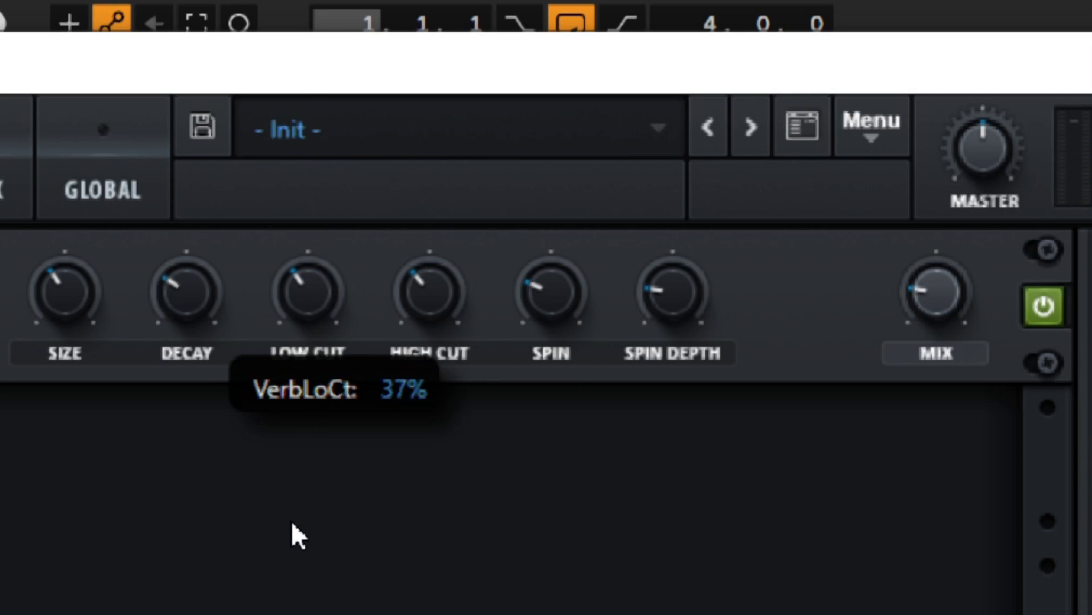
{"action": "left_click", "coordinate": [428, 286]}
{"action": "left_click_drag", "start_coordinate": [428, 285], "coordinate": [468, 185]}
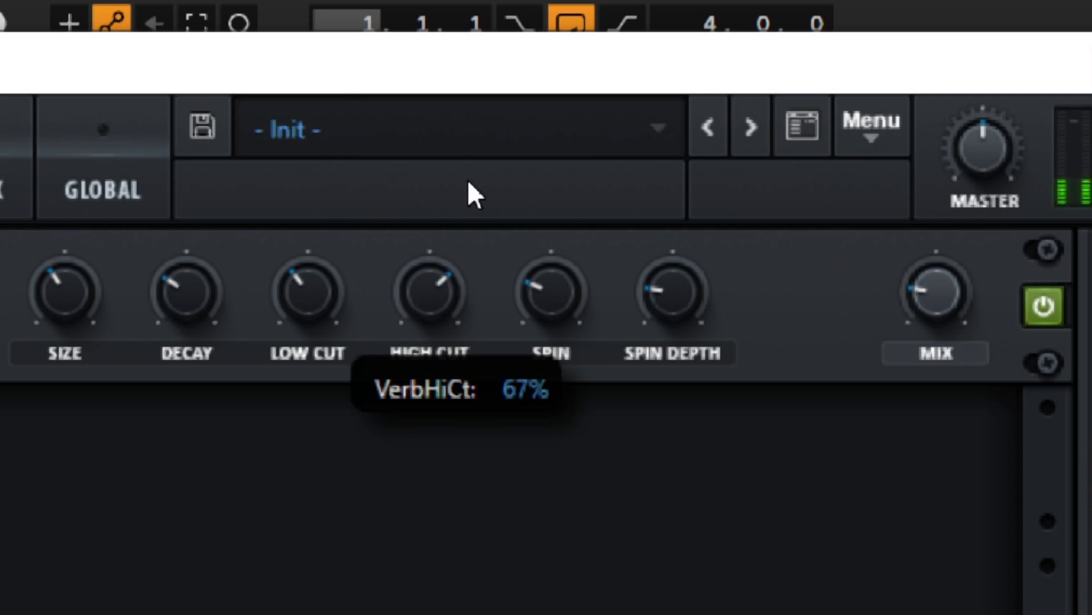
{"action": "left_click_drag", "start_coordinate": [429, 324], "coordinate": [442, 244]}
{"action": "left_click_drag", "start_coordinate": [422, 312], "coordinate": [390, 408]}
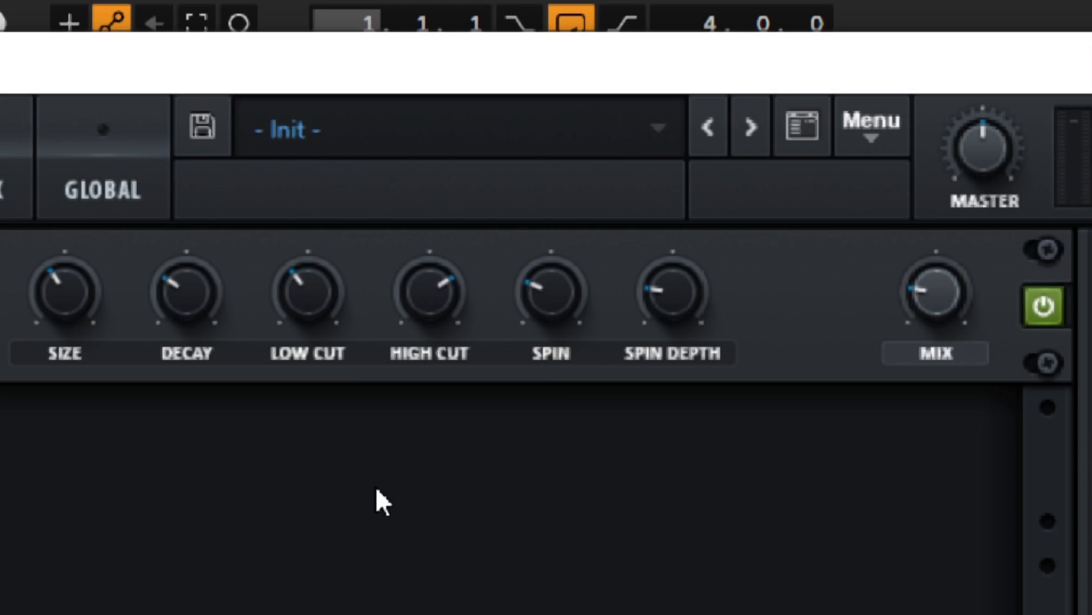
{"action": "key", "text": "ctrl"}
{"action": "key", "text": "ctrl"}
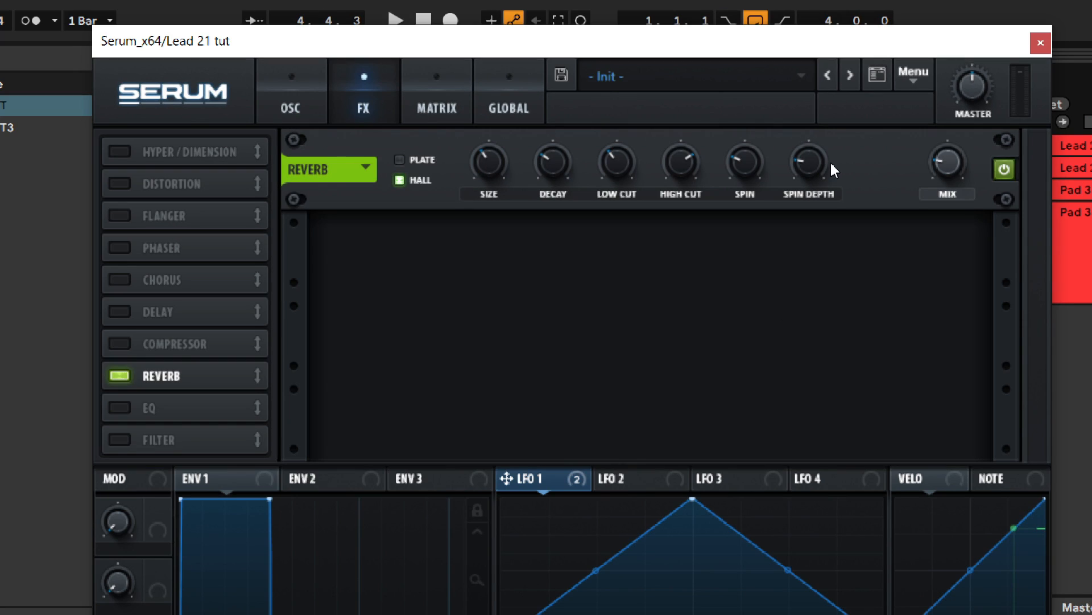
{"action": "left_click", "coordinate": [299, 104]}
{"action": "key", "text": "ctrl"}
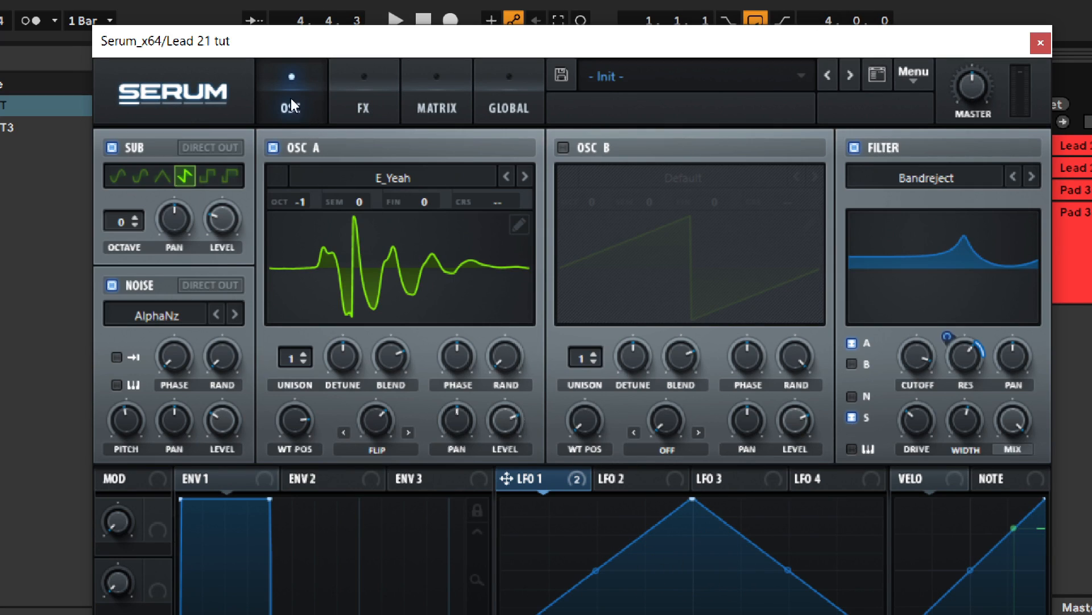
{"action": "left_click", "coordinate": [350, 91]}
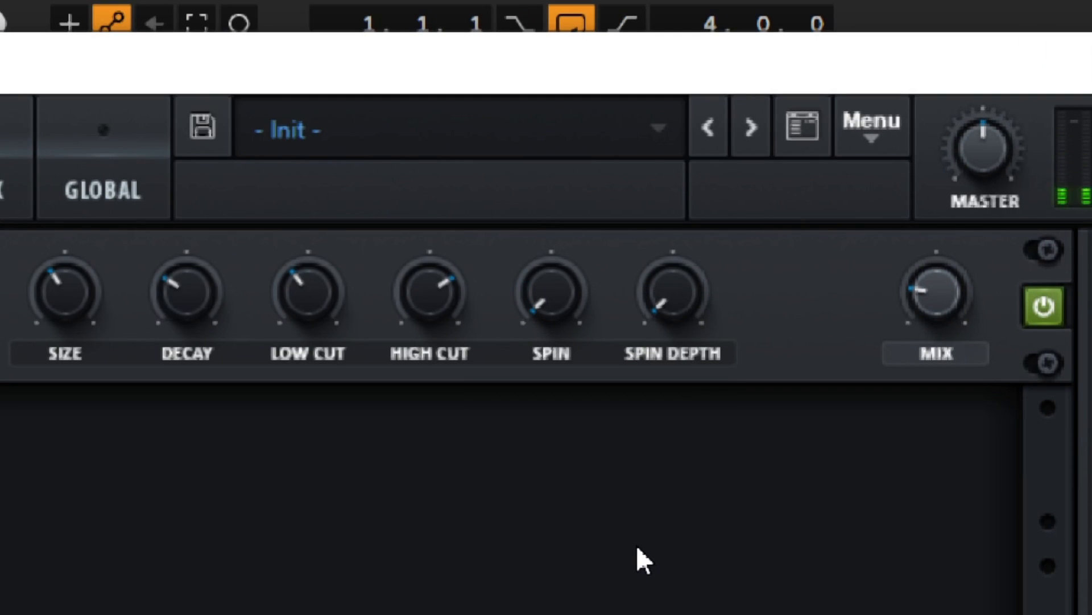
Try high reverb spin and spin depth amounts, and turn both down to zero.
{"action": "left_click_drag", "start_coordinate": [543, 321], "coordinate": [629, 34]}
{"action": "left_click_drag", "start_coordinate": [680, 290], "coordinate": [777, 126]}
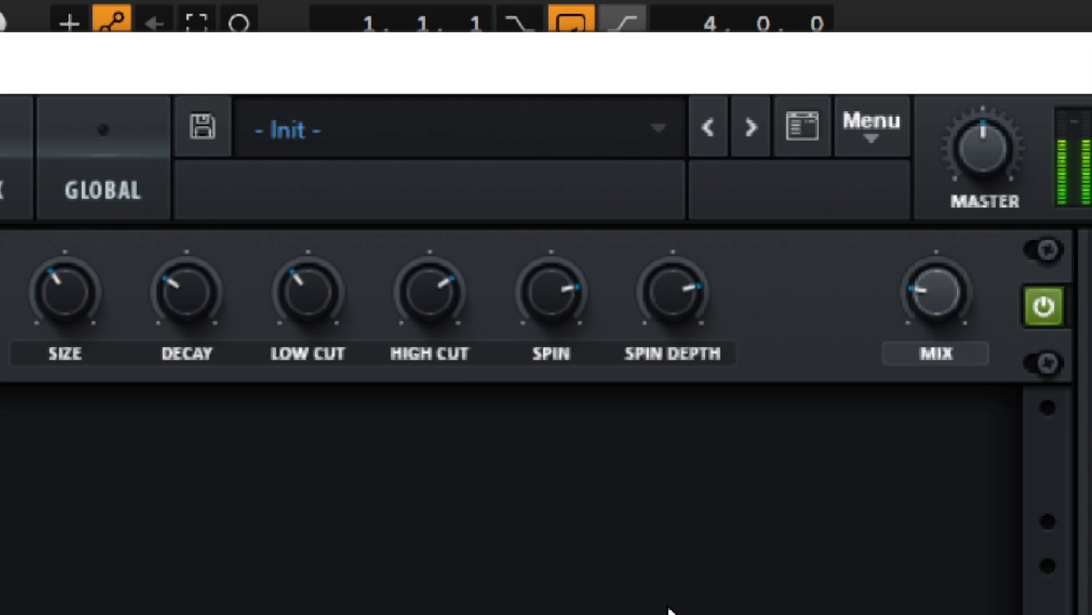
{"action": "left_click_drag", "start_coordinate": [555, 284], "coordinate": [552, 490]}
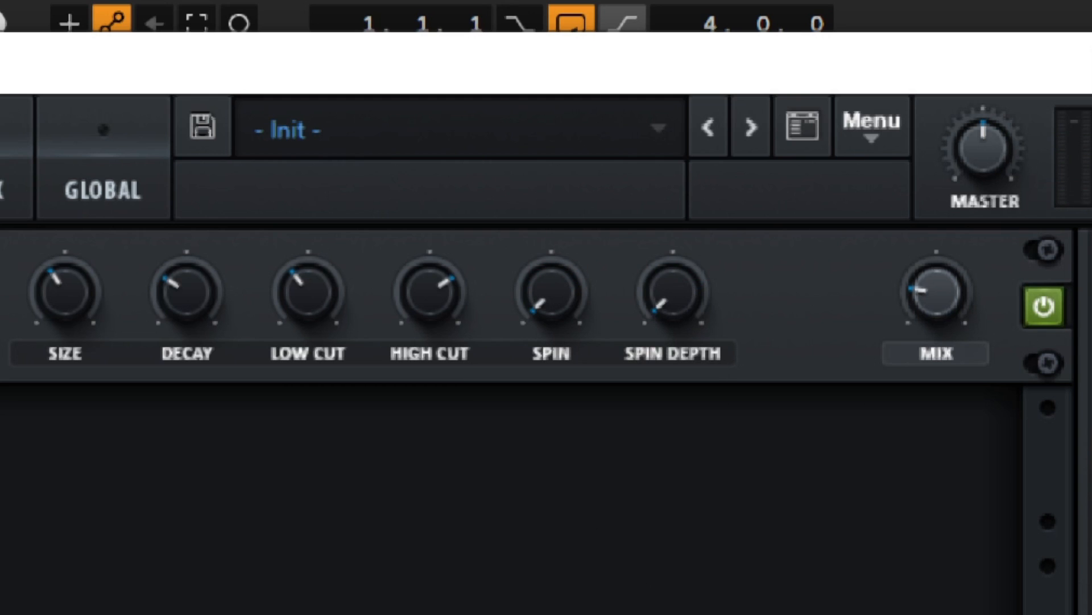
Raise the reverb mix slightly to just under a quarter and compare the sound with the reverb bypassed.
{"action": "left_click_drag", "start_coordinate": [924, 293], "coordinate": [949, 202]}
{"action": "left_click_drag", "start_coordinate": [934, 287], "coordinate": [848, 383]}
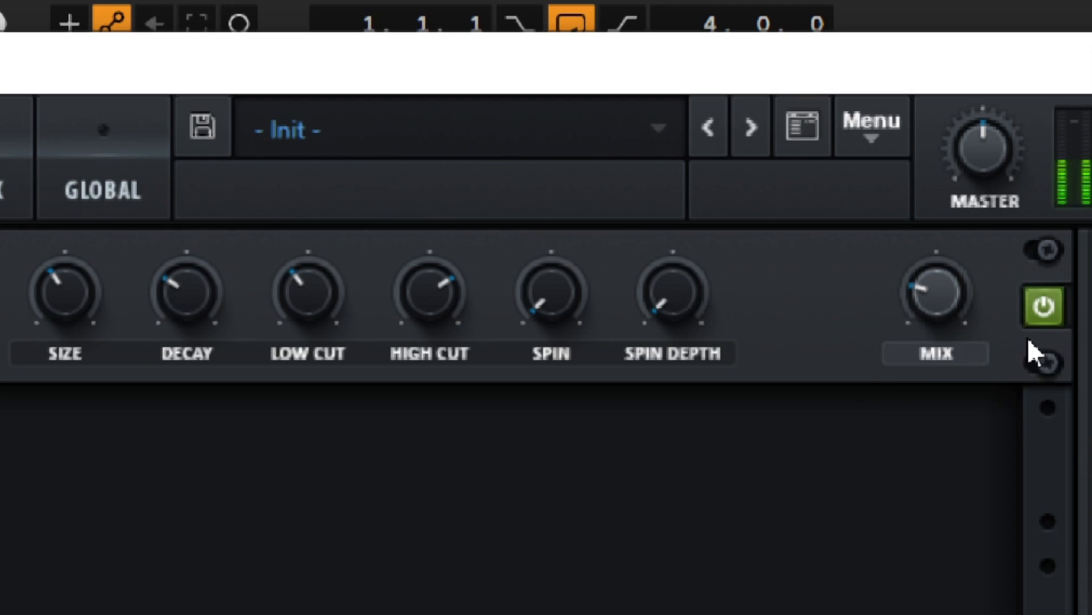
{"action": "left_click", "coordinate": [1043, 305]}
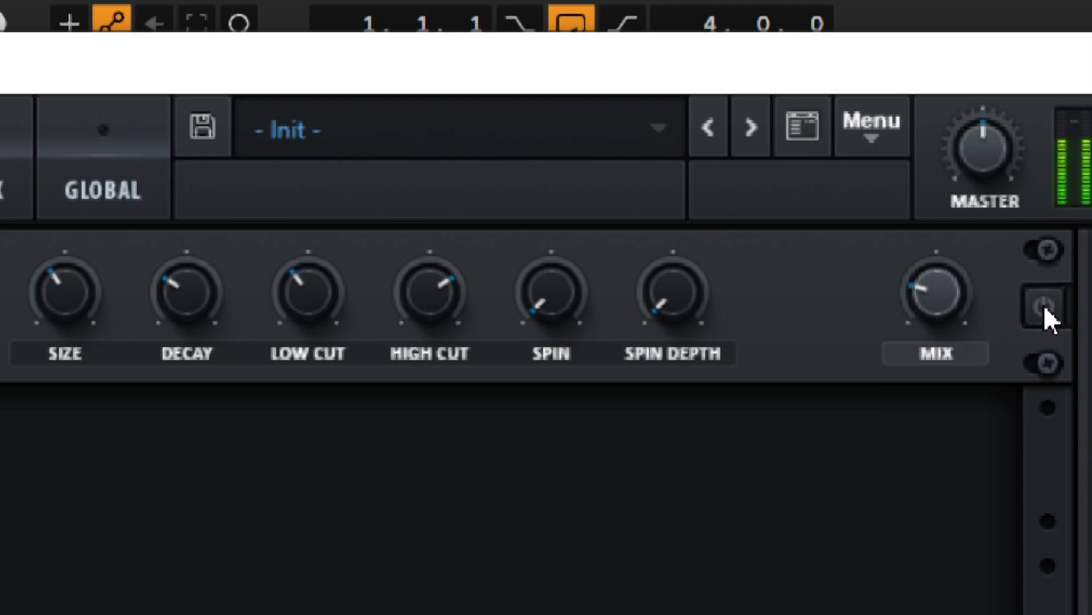
{"action": "left_click", "coordinate": [1044, 306]}
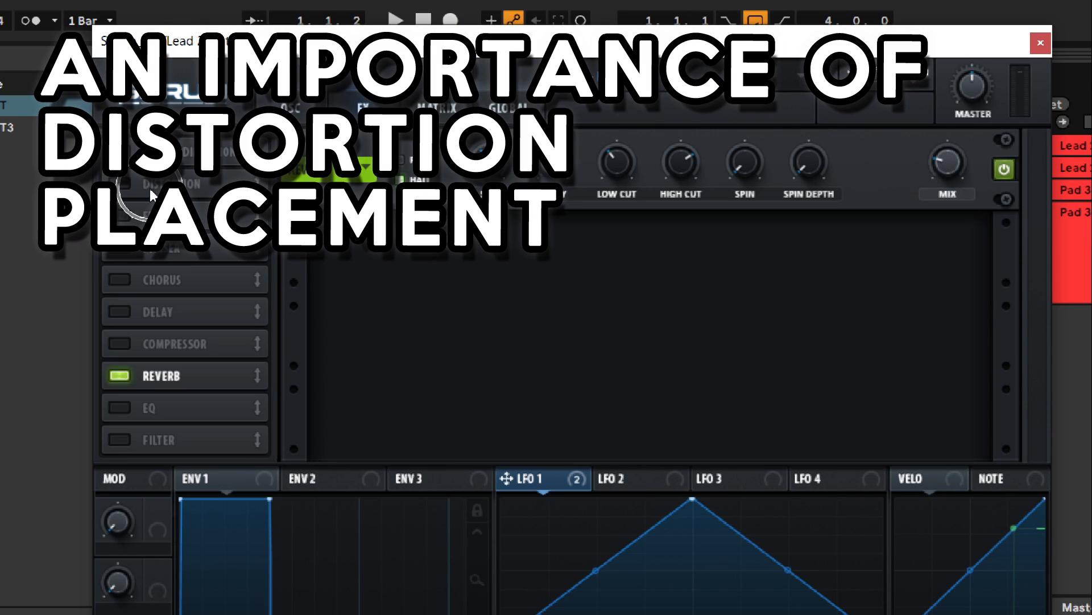
Enable the Distortion effect and place it after the Reverb in the effects chain.
{"action": "left_click", "coordinate": [122, 188]}
{"action": "left_click_drag", "start_coordinate": [122, 188], "coordinate": [211, 381]}
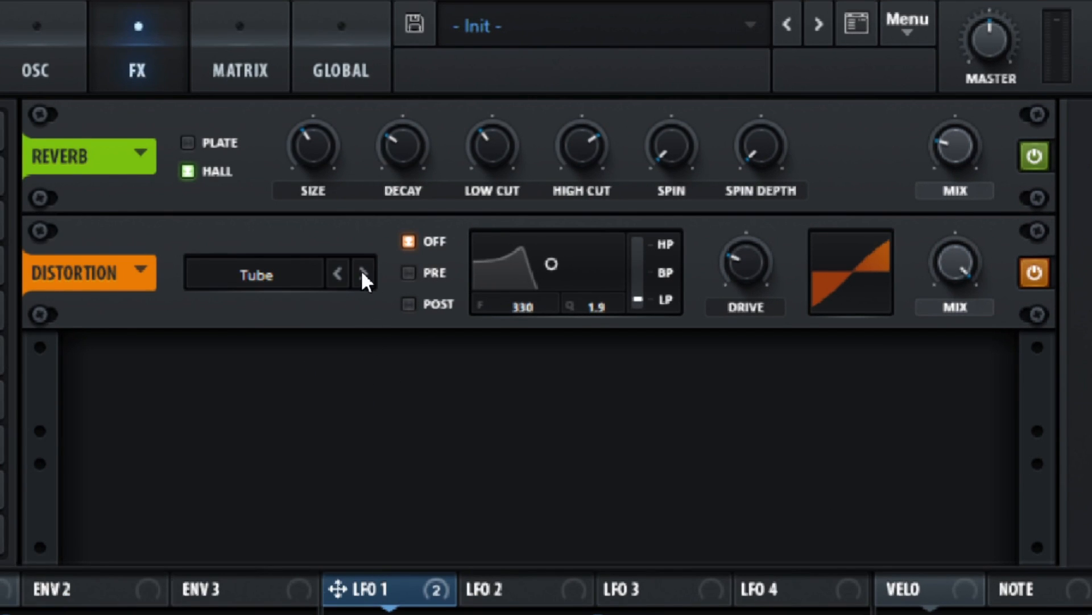
Audition the Diode 1, HardClip and Tube distortion types, trying HardClip with the drive raised to 86%.
{"action": "left_click", "coordinate": [362, 272]}
{"action": "left_click", "coordinate": [362, 272]}
{"action": "left_click", "coordinate": [362, 272]}
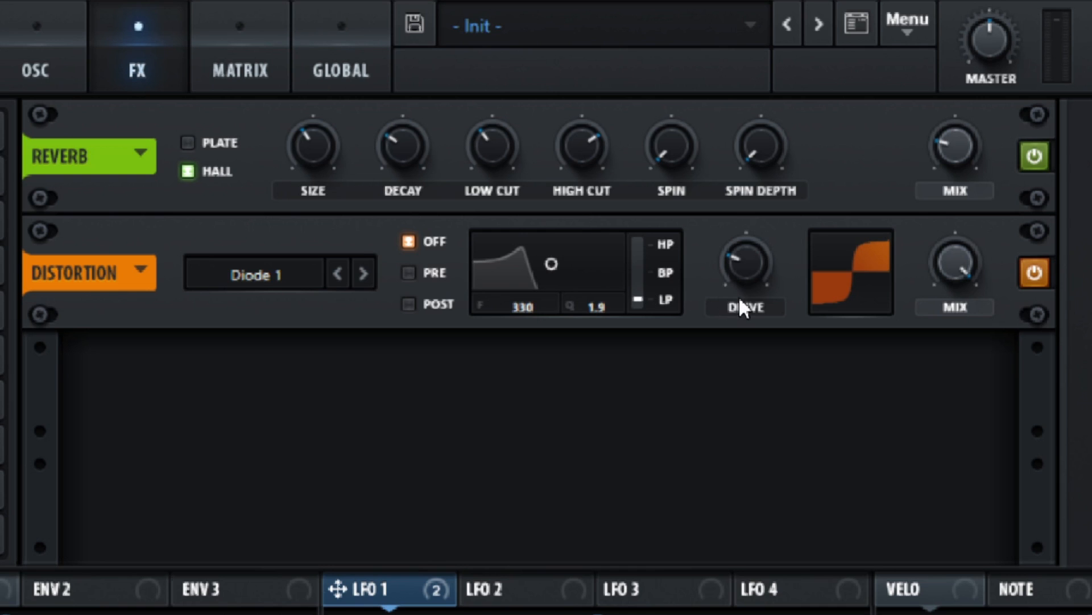
{"action": "left_click", "coordinate": [338, 273]}
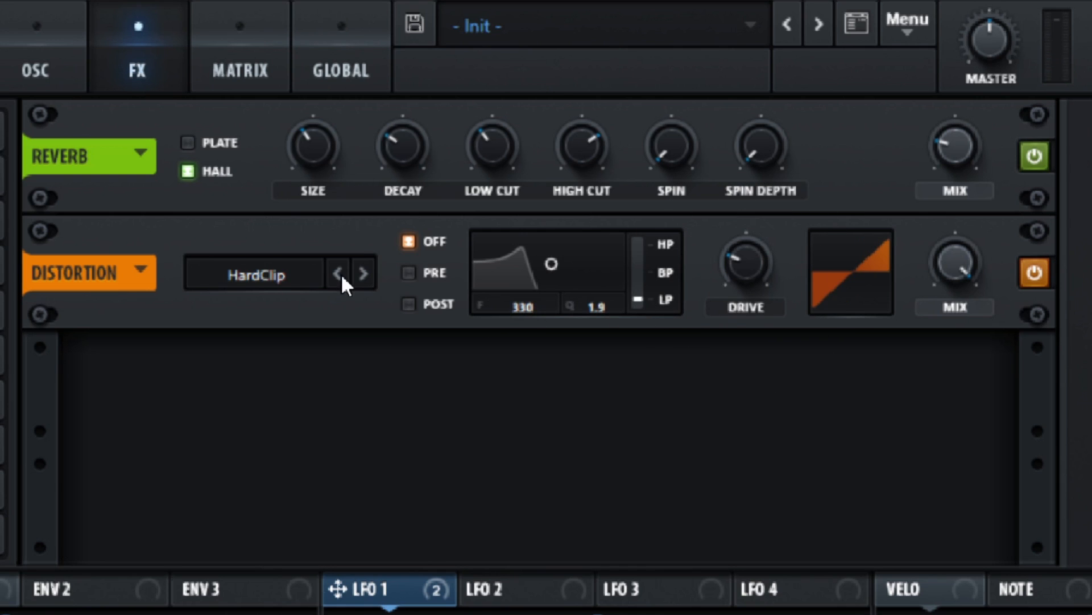
{"action": "left_click_drag", "start_coordinate": [730, 270], "coordinate": [764, 138]}
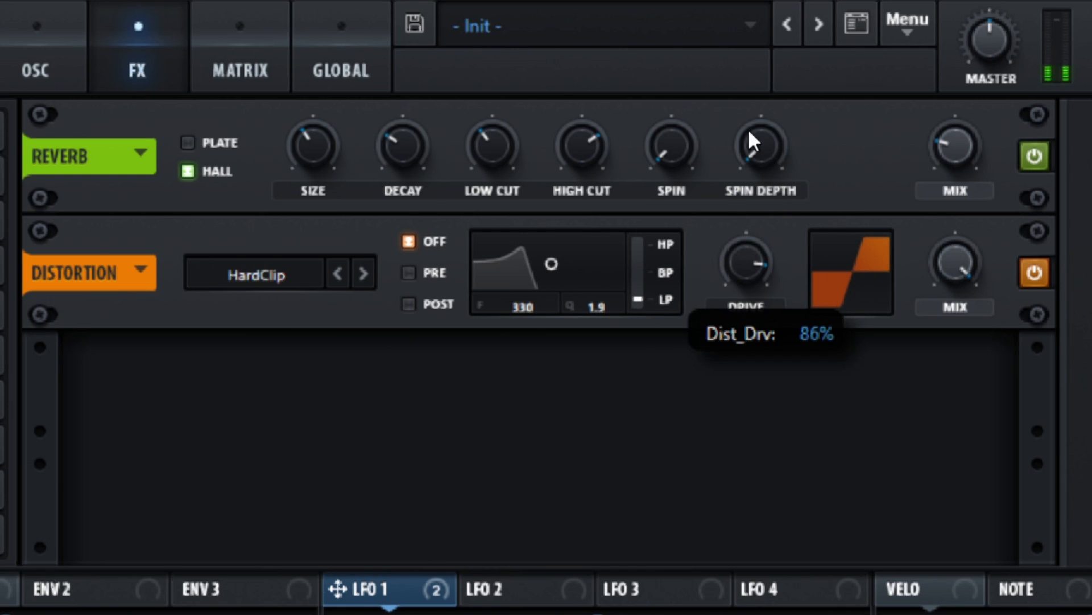
{"action": "left_click", "coordinate": [340, 278]}
{"action": "left_click", "coordinate": [341, 279]}
{"action": "left_click_drag", "start_coordinate": [725, 273], "coordinate": [734, 237]}
Set the distortion type to Diode 1 with drive just under half and mix slightly below full, comparing it before and after the reverb.
{"action": "left_click", "coordinate": [363, 275]}
{"action": "left_click", "coordinate": [362, 275]}
{"action": "left_click", "coordinate": [362, 275]}
{"action": "left_click_drag", "start_coordinate": [745, 267], "coordinate": [698, 177]}
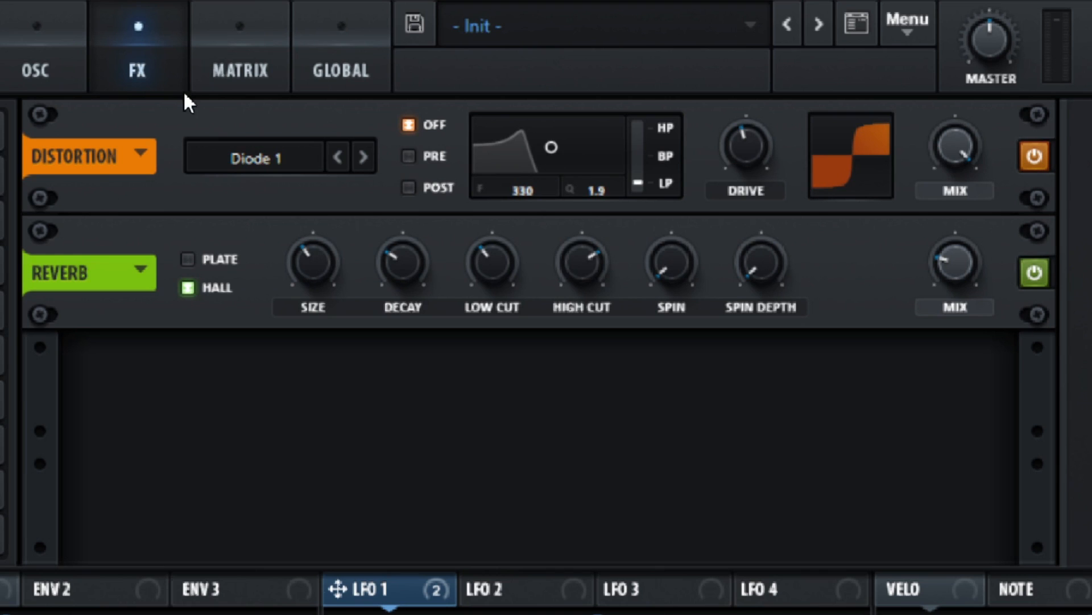
{"action": "left_click", "coordinate": [181, 177]}
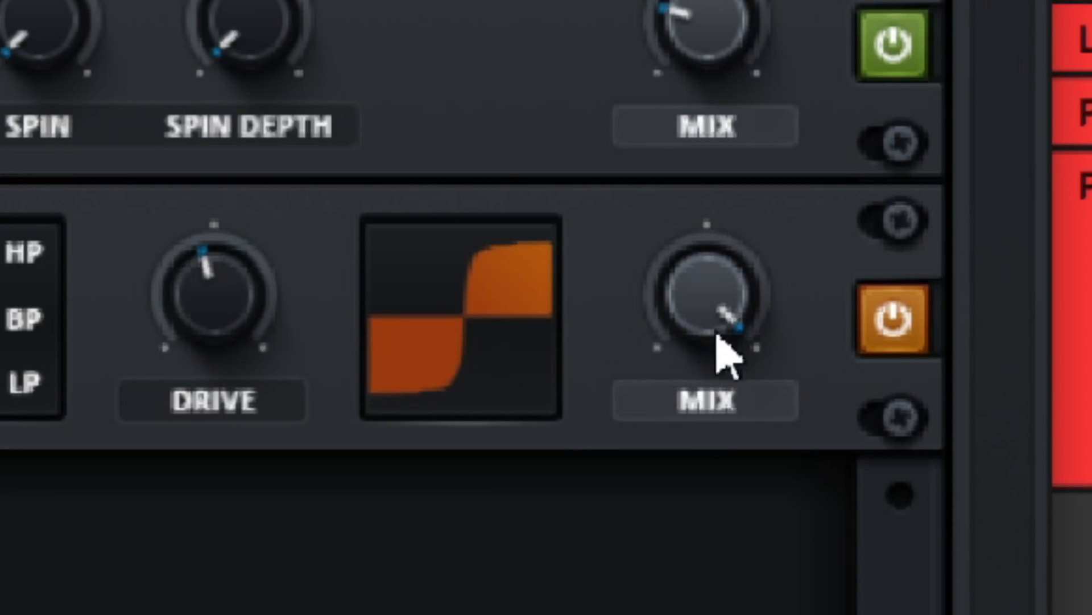
{"action": "left_click_drag", "start_coordinate": [690, 335], "coordinate": [616, 614]}
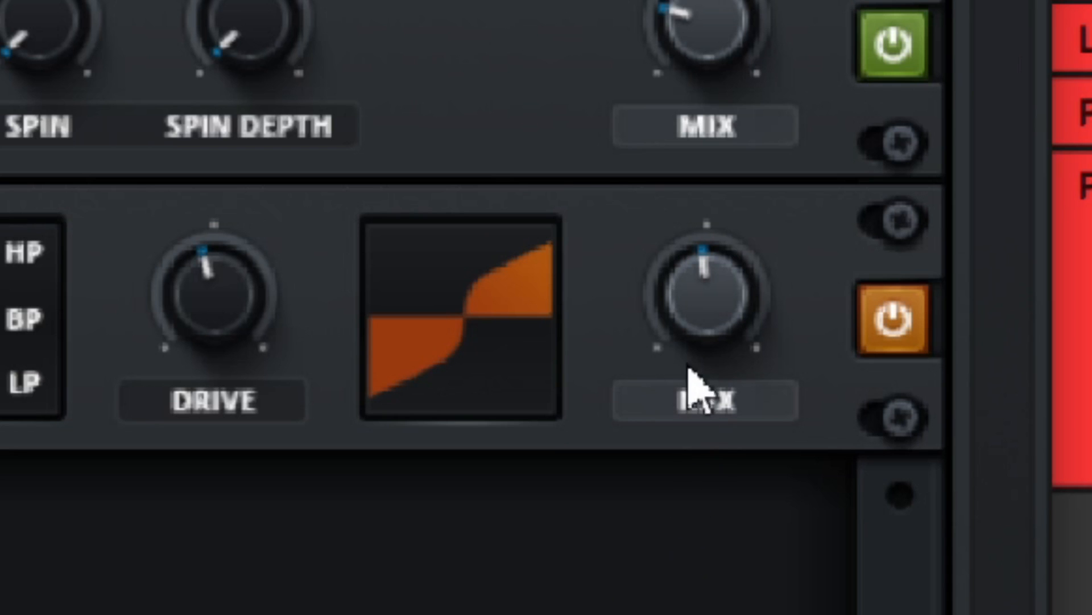
{"action": "left_click_drag", "start_coordinate": [700, 336], "coordinate": [729, 0]}
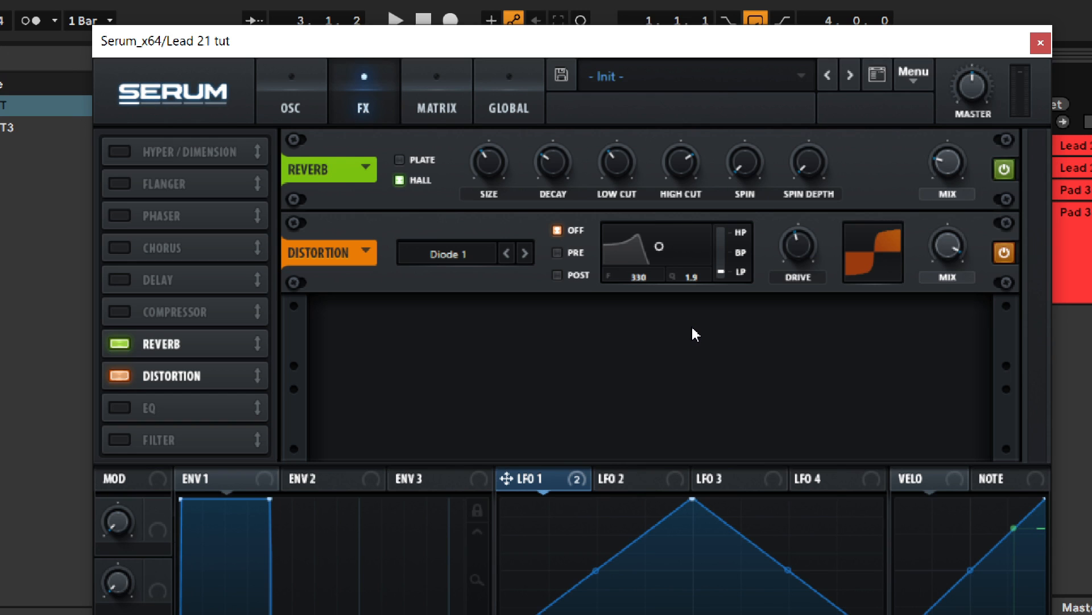
Enable the Delay effect after the Distortion in the chain and set it to Ping-Pong mode, trying a 44% mix.
{"action": "key", "text": "ctrl"}
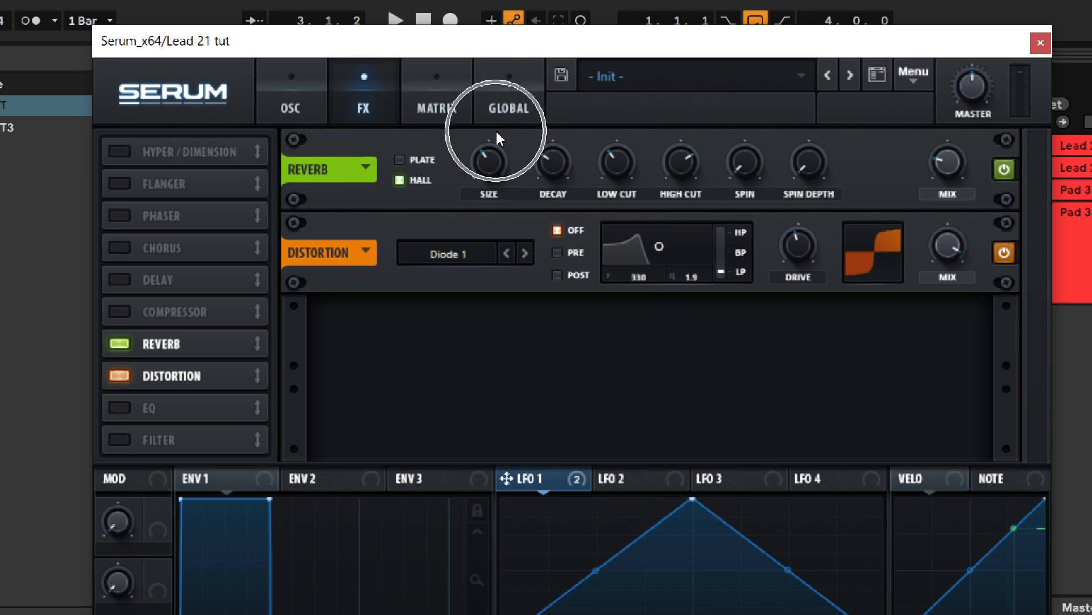
{"action": "left_click", "coordinate": [115, 280]}
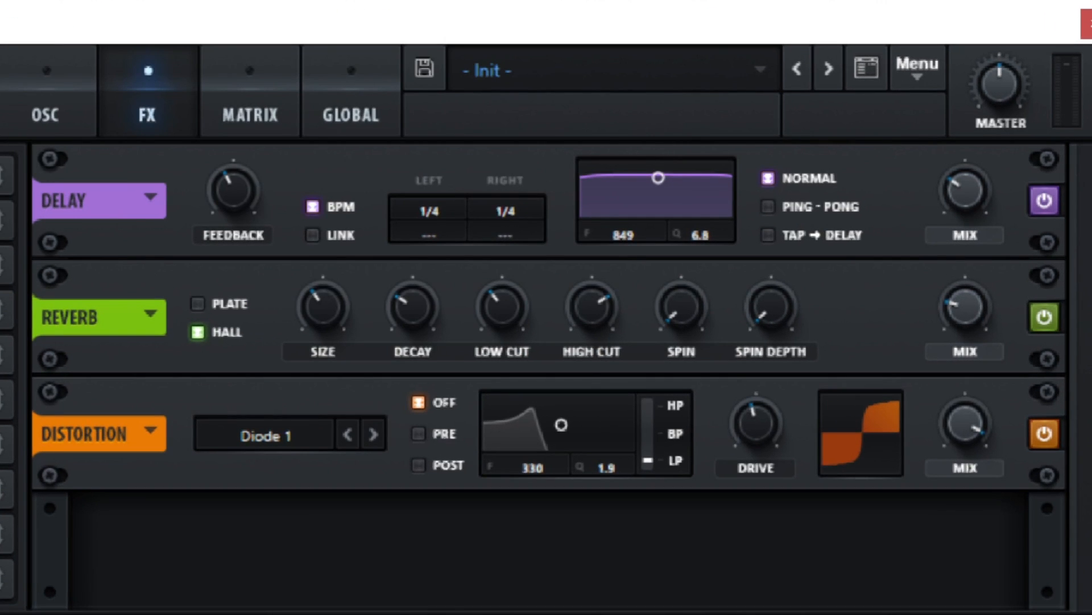
{"action": "left_click_drag", "start_coordinate": [4, 400], "coordinate": [4, 490]}
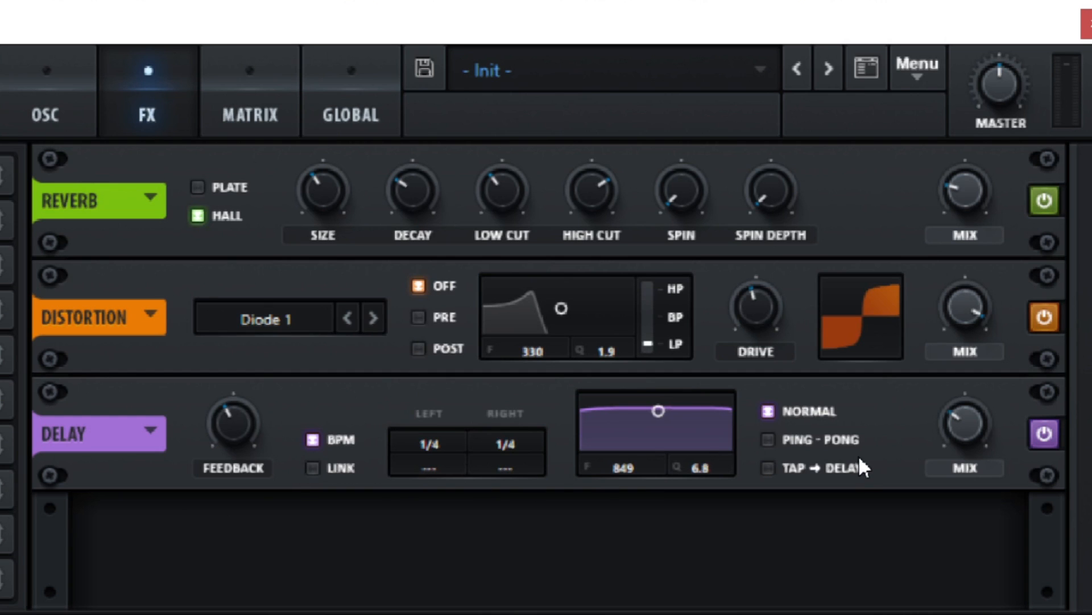
{"action": "left_click", "coordinate": [788, 436]}
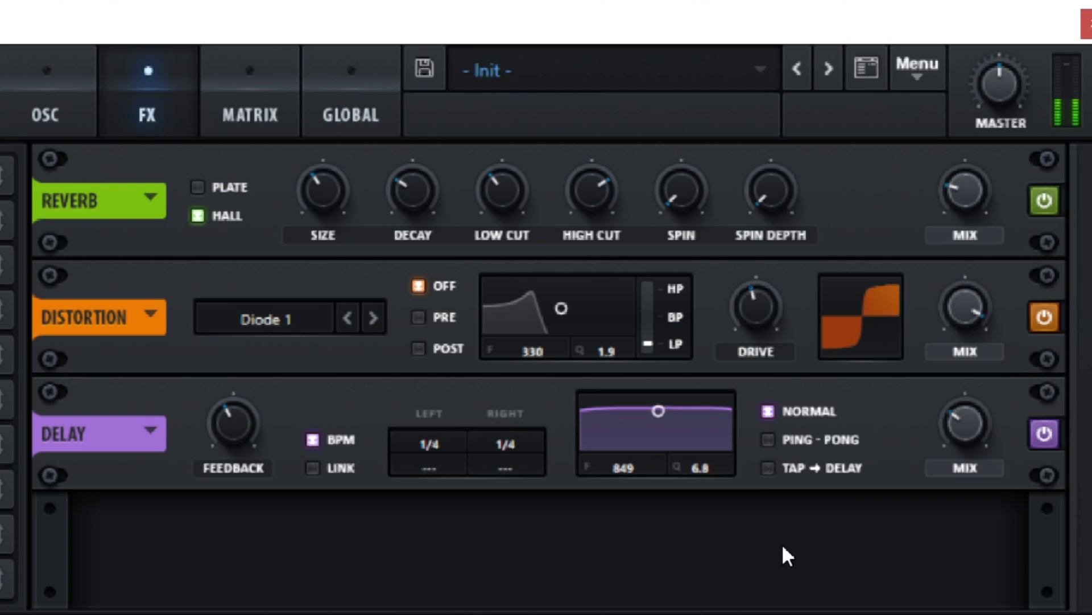
{"action": "left_click_drag", "start_coordinate": [967, 441], "coordinate": [968, 421]}
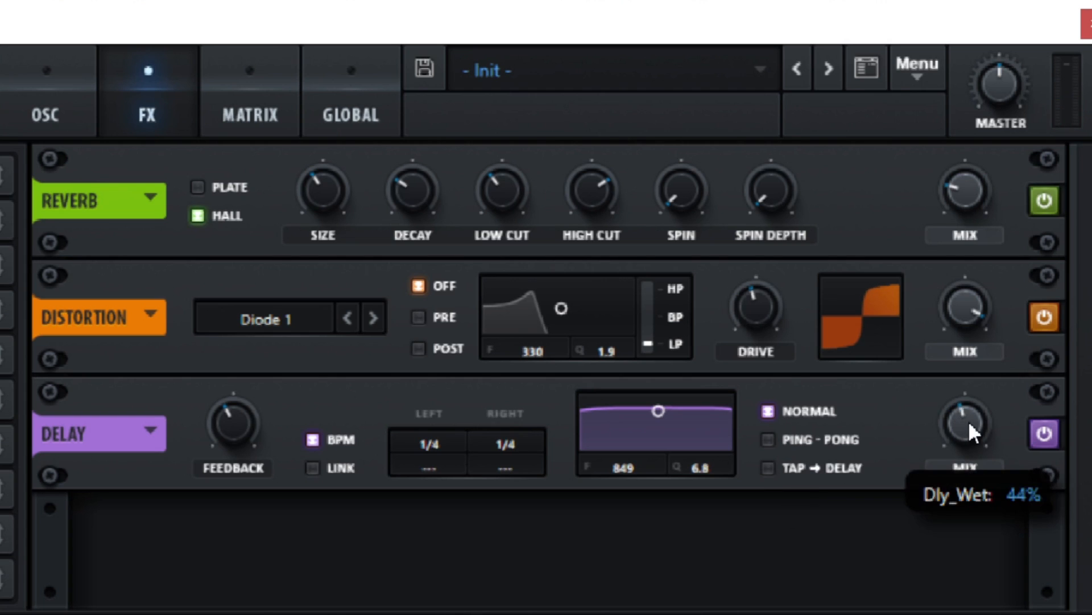
{"action": "left_click", "coordinate": [767, 439]}
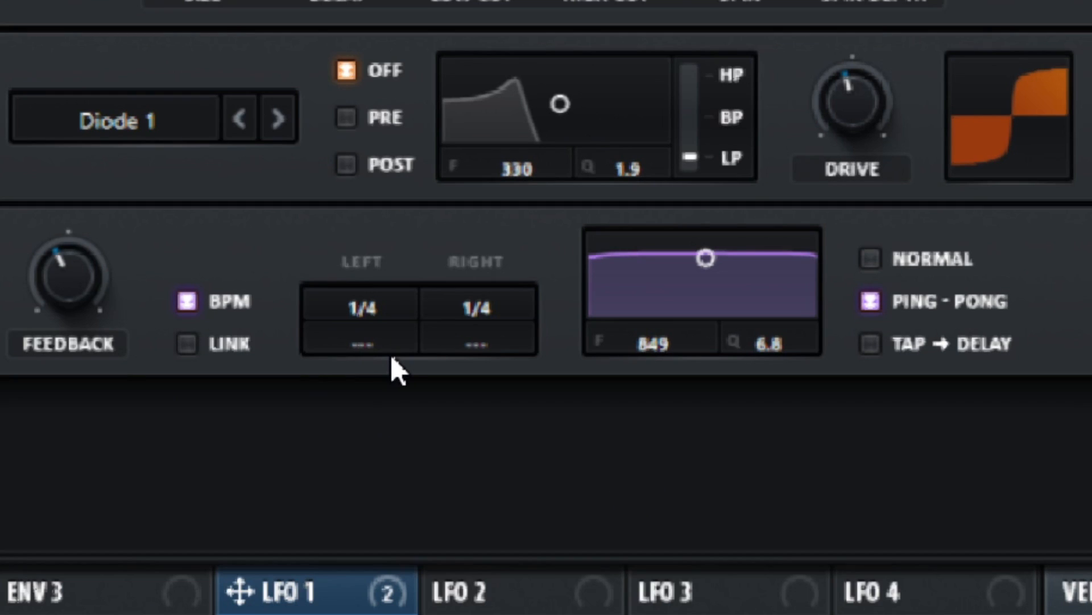
Link the delay's left and right times and set their offset to Dot after trying triplet offsets.
{"action": "left_click_drag", "start_coordinate": [370, 348], "coordinate": [379, 558]}
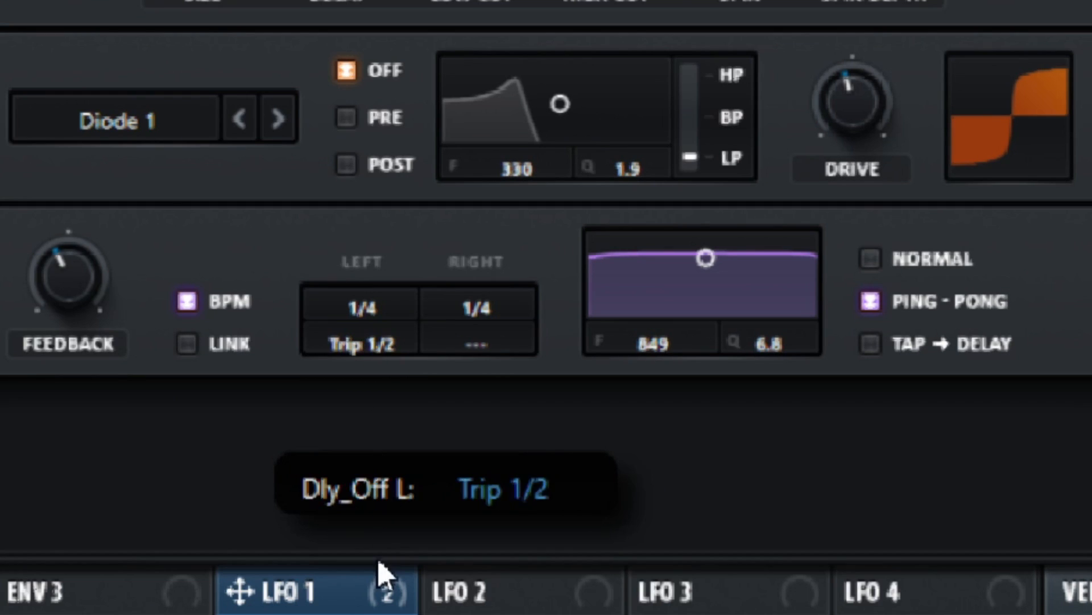
{"action": "left_click", "coordinate": [186, 343]}
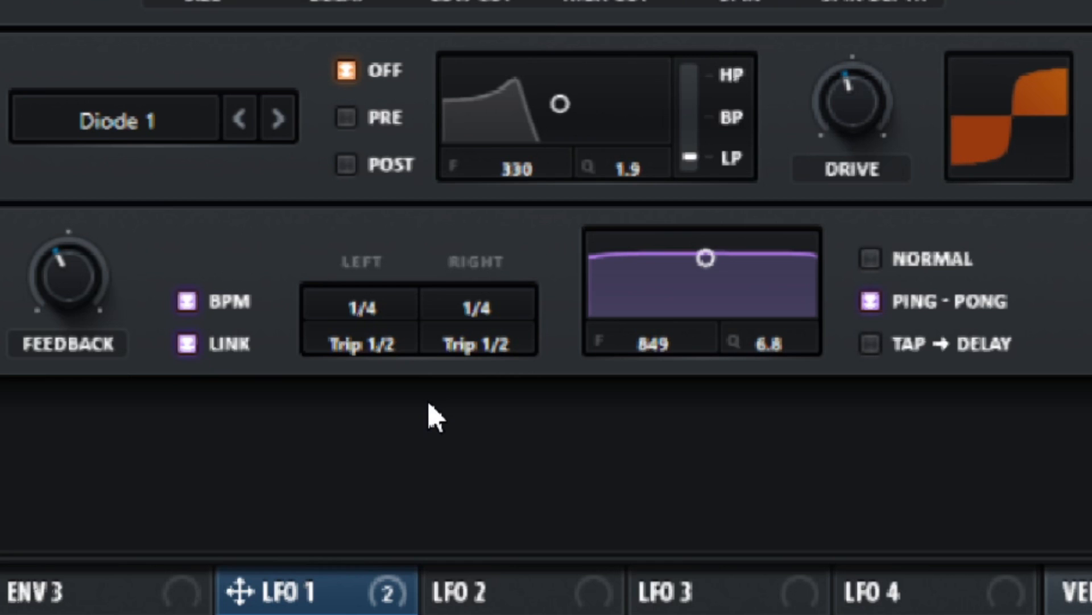
{"action": "left_click_drag", "start_coordinate": [375, 348], "coordinate": [449, 25]}
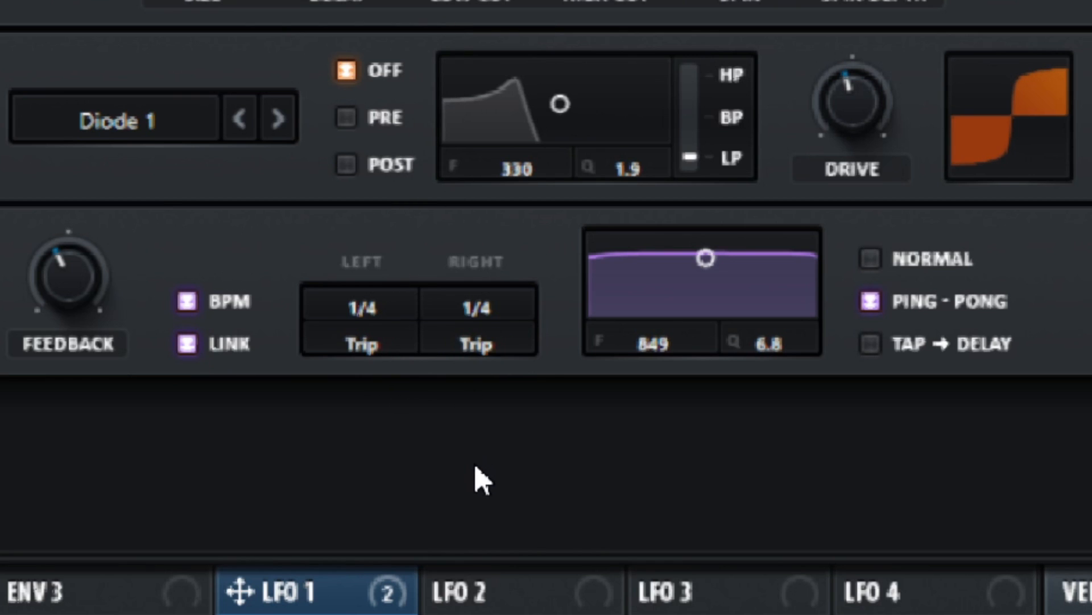
{"action": "left_click_drag", "start_coordinate": [370, 353], "coordinate": [398, 264]}
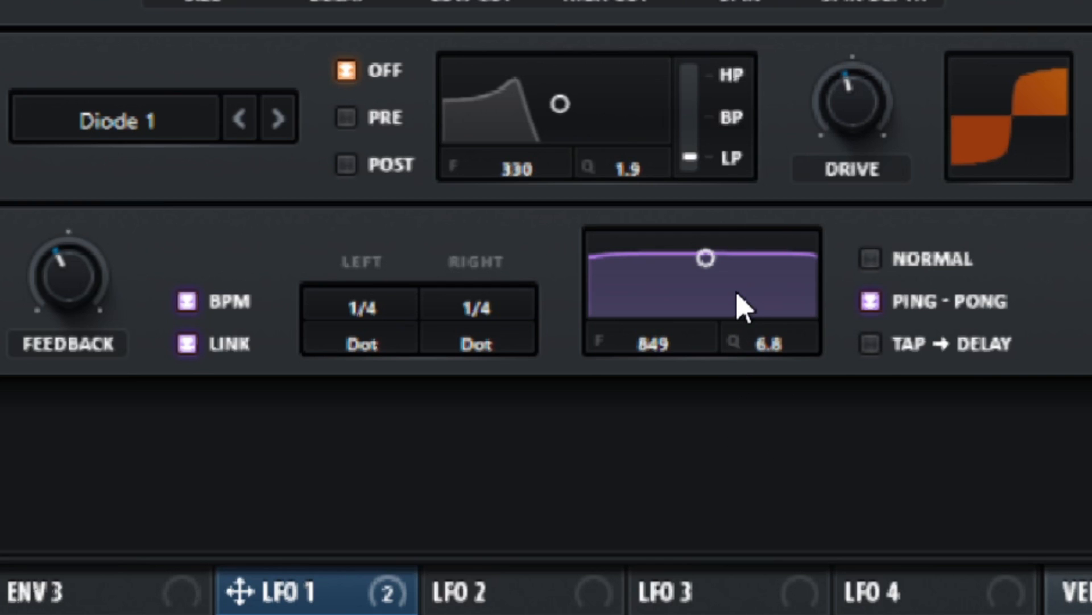
Set the delay filter's frequency to 956 and its Q to 1.8, trying wider and narrower bands.
{"action": "left_click_drag", "start_coordinate": [655, 345], "coordinate": [654, 342]}
{"action": "left_click_drag", "start_coordinate": [778, 345], "coordinate": [756, 614]}
{"action": "left_click_drag", "start_coordinate": [661, 354], "coordinate": [671, 418]}
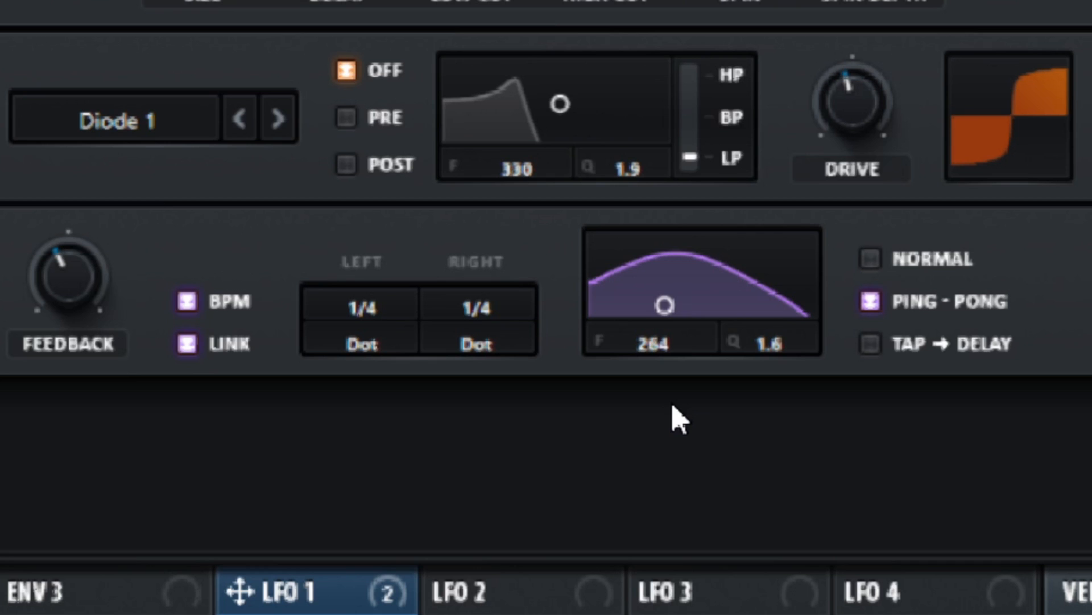
{"action": "left_click_drag", "start_coordinate": [646, 358], "coordinate": [694, 272]}
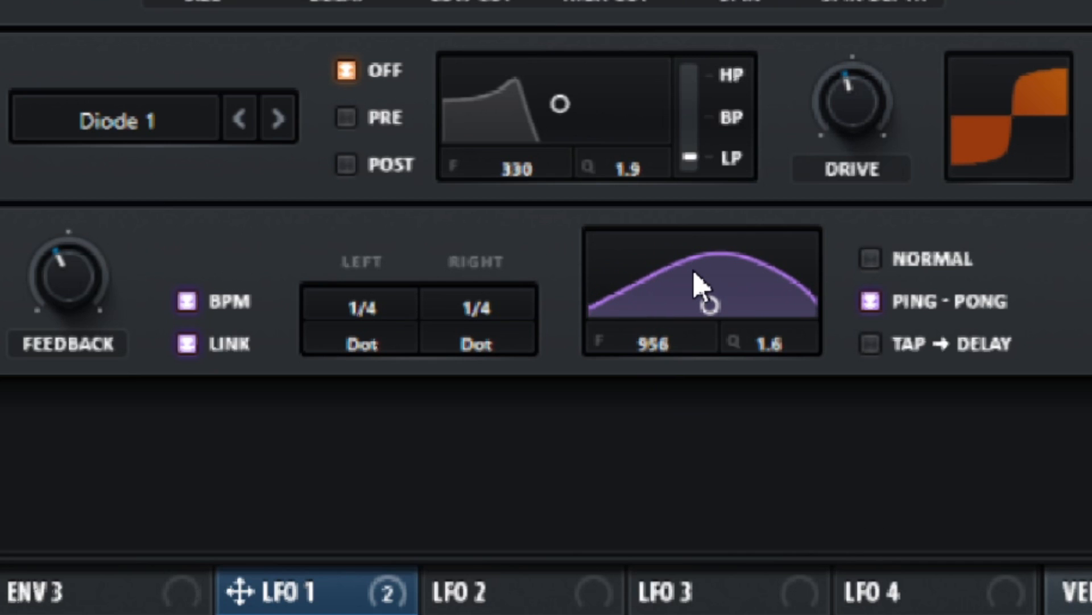
{"action": "left_click_drag", "start_coordinate": [780, 357], "coordinate": [825, 12]}
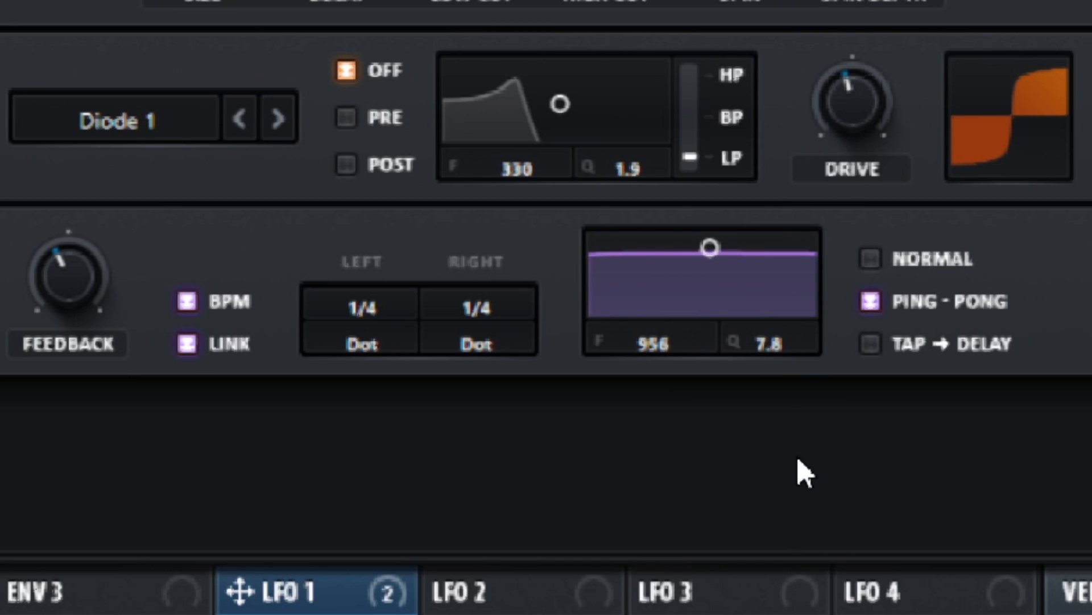
{"action": "left_click_drag", "start_coordinate": [775, 357], "coordinate": [706, 543]}
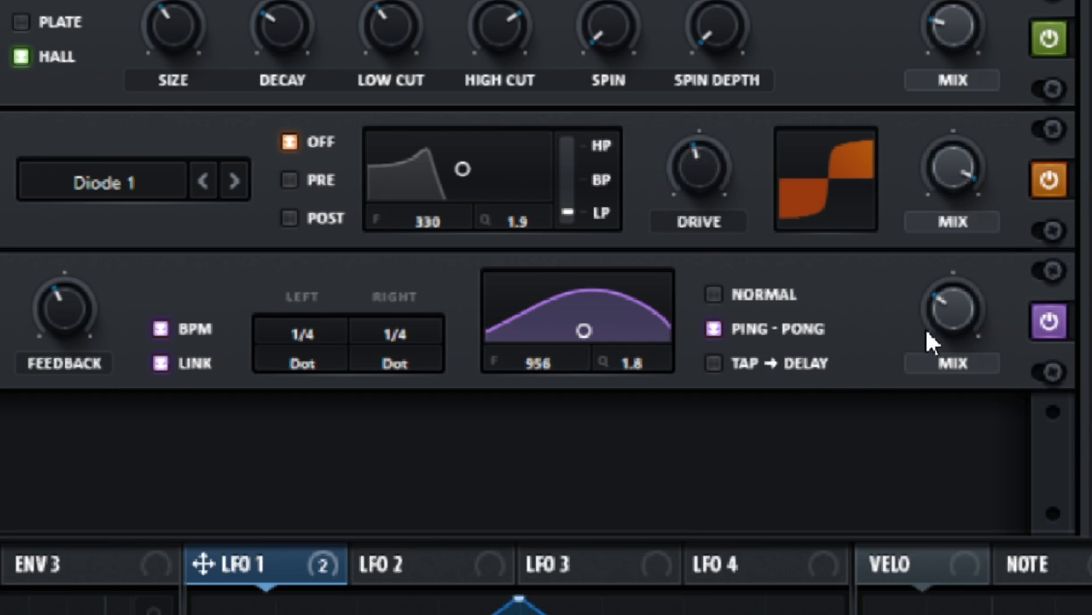
Try a 51% delay mix, settle it slightly under half, and lower the delay feedback to about a quarter.
{"action": "left_click", "coordinate": [961, 306]}
{"action": "left_click", "coordinate": [64, 319]}
{"action": "left_click_drag", "start_coordinate": [953, 316], "coordinate": [958, 246]}
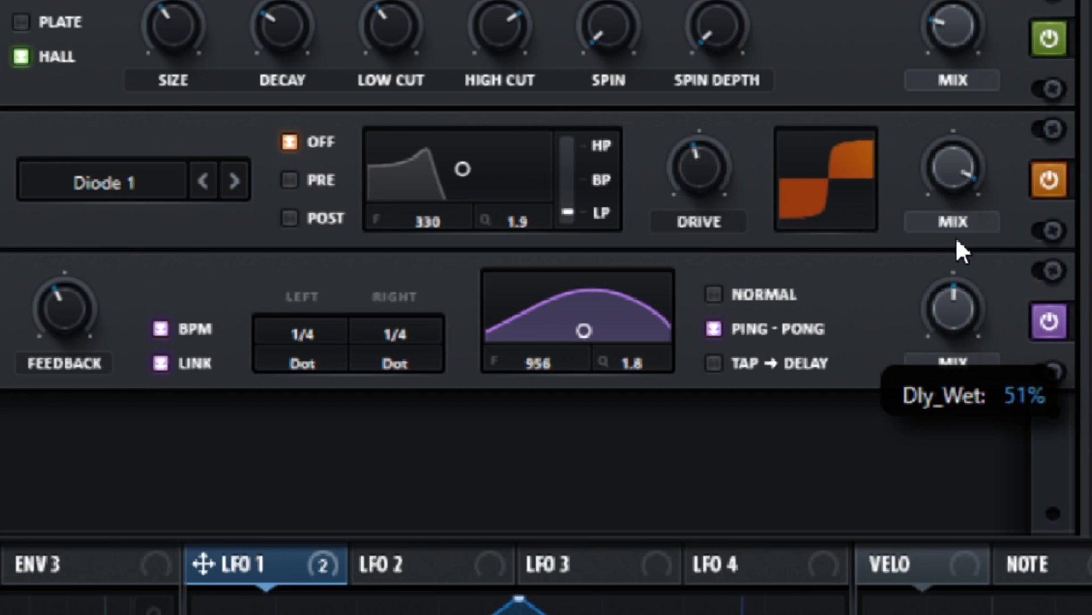
{"action": "left_click_drag", "start_coordinate": [954, 320], "coordinate": [931, 355]}
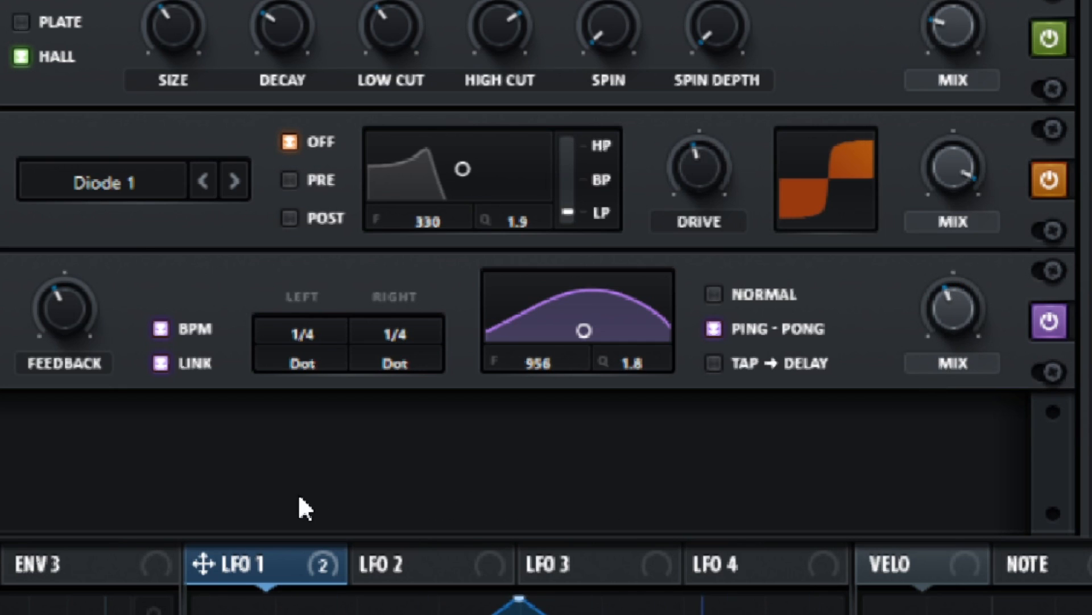
{"action": "left_click_drag", "start_coordinate": [62, 304], "coordinate": [31, 346]}
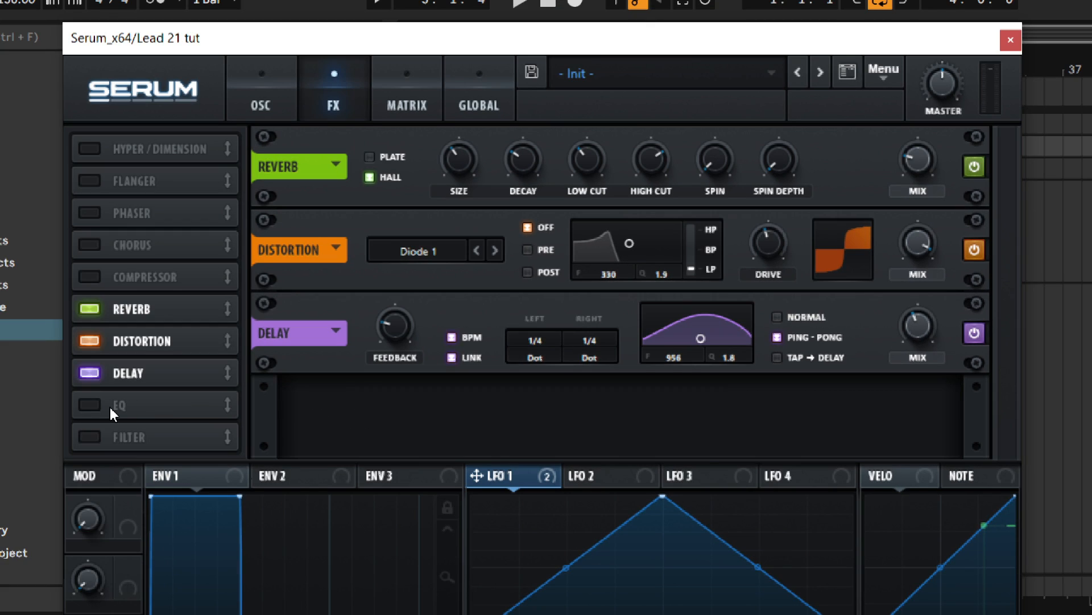
Enable the EQ effect and boost its high shelf, raising the high band's frequency.
{"action": "left_click", "coordinate": [81, 405]}
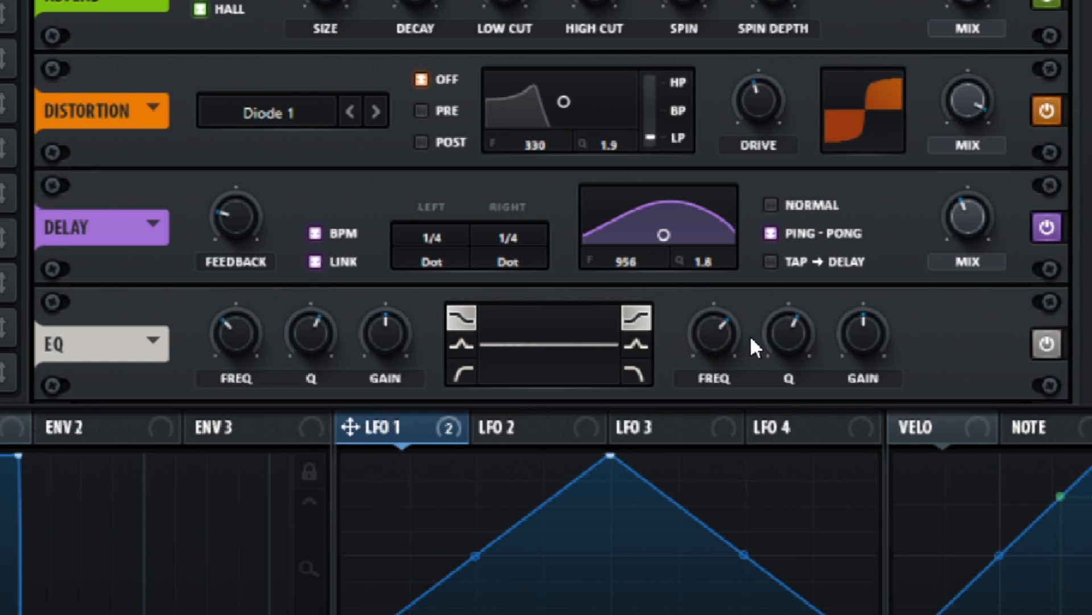
{"action": "scroll", "coordinate": [862, 340], "scroll_direction": "up", "scroll_amount": 3}
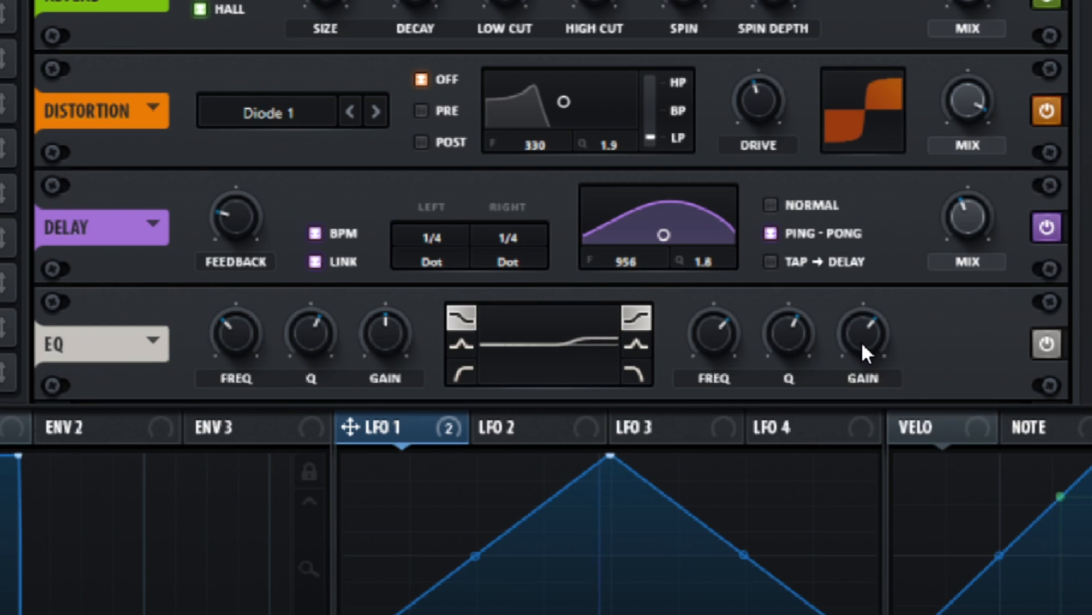
{"action": "mouse_move", "coordinate": [703, 344]}
{"action": "scroll", "coordinate": [706, 351], "scroll_direction": "up", "scroll_amount": 3}
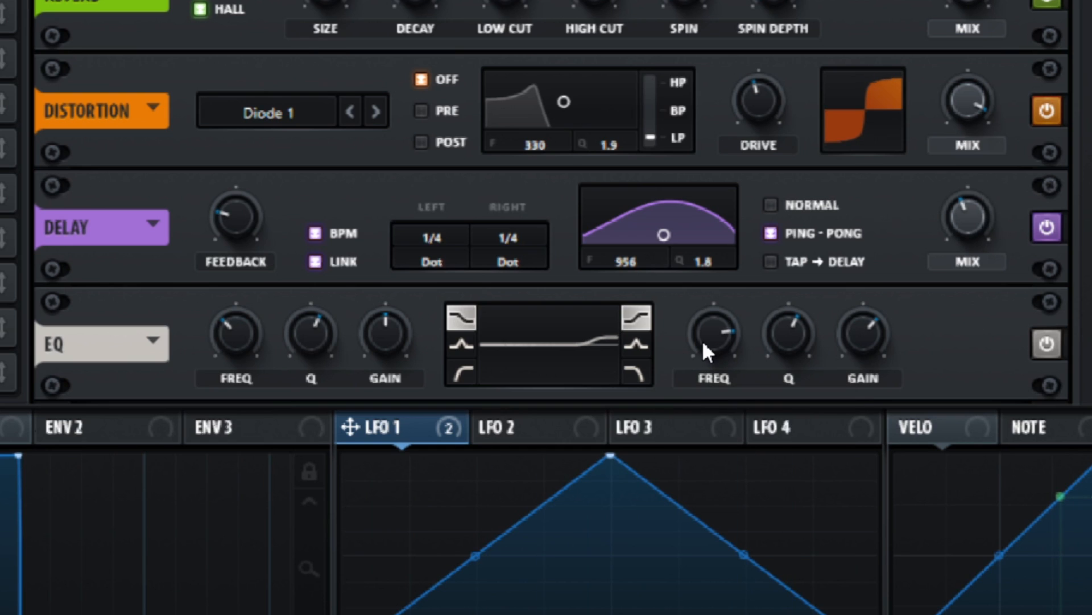
Change the EQ's high band to a wider peak at a higher frequency with 4.7 dB gain, and compare with the EQ bypassed.
{"action": "left_click", "coordinate": [630, 344]}
{"action": "scroll", "coordinate": [712, 336], "scroll_direction": "up", "scroll_amount": 3}
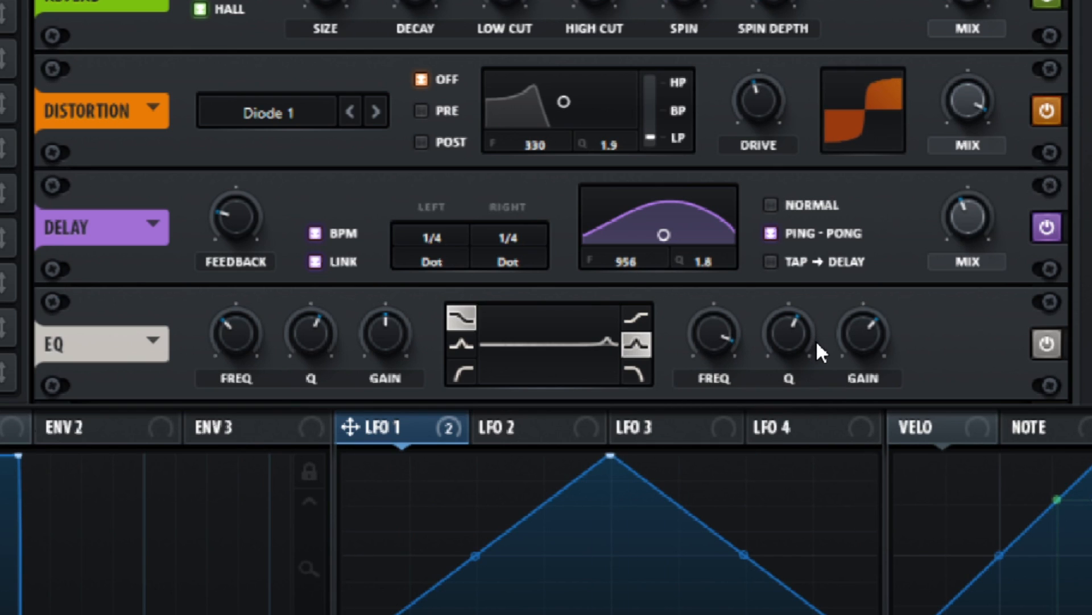
{"action": "scroll", "coordinate": [783, 336], "scroll_direction": "down", "scroll_amount": 4}
{"action": "scroll", "coordinate": [782, 336], "scroll_direction": "down", "scroll_amount": 2}
{"action": "scroll", "coordinate": [867, 330], "scroll_direction": "down", "scroll_amount": 2}
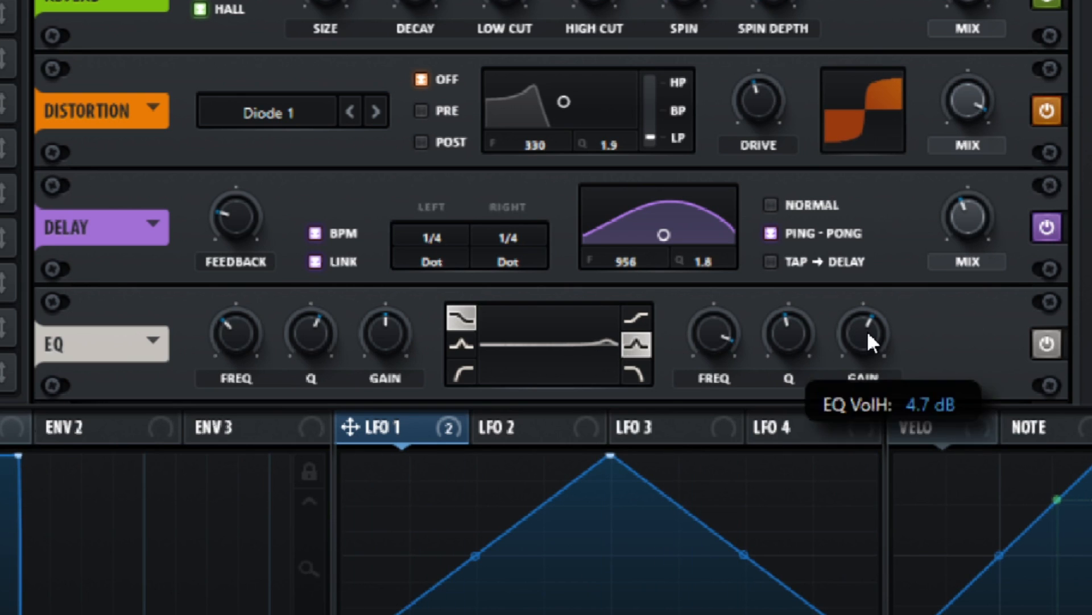
{"action": "left_click", "coordinate": [1047, 341]}
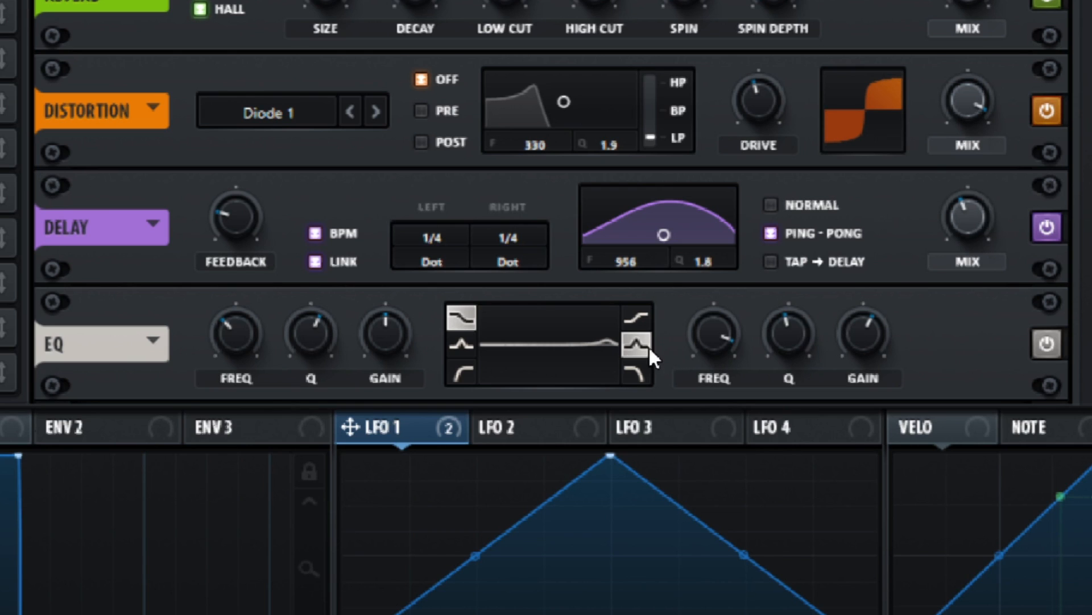
Turn the EQ's low band into a wide, gentle peak cut in the upper frequencies and compare the sound with the EQ bypassed.
{"action": "left_click", "coordinate": [463, 343]}
{"action": "left_click_drag", "start_coordinate": [389, 337], "coordinate": [388, 335]}
{"action": "left_click_drag", "start_coordinate": [226, 343], "coordinate": [225, 342]}
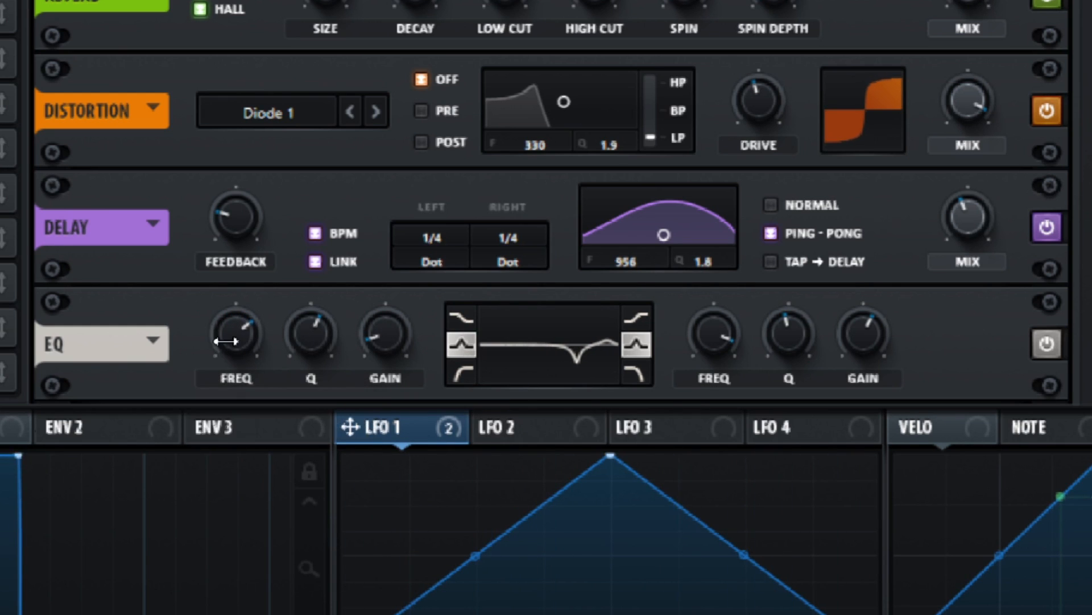
{"action": "left_click_drag", "start_coordinate": [308, 333], "coordinate": [308, 332]}
{"action": "left_click_drag", "start_coordinate": [378, 332], "coordinate": [360, 405]}
{"action": "mouse_move", "coordinate": [381, 333]}
{"action": "left_click", "coordinate": [1044, 341]}
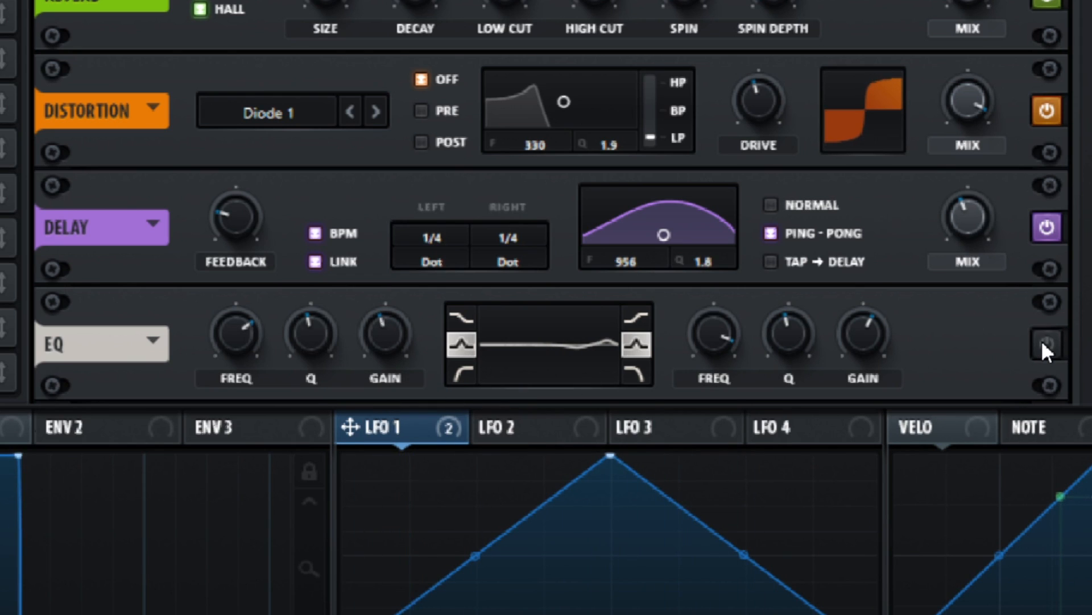
{"action": "left_click", "coordinate": [1046, 342]}
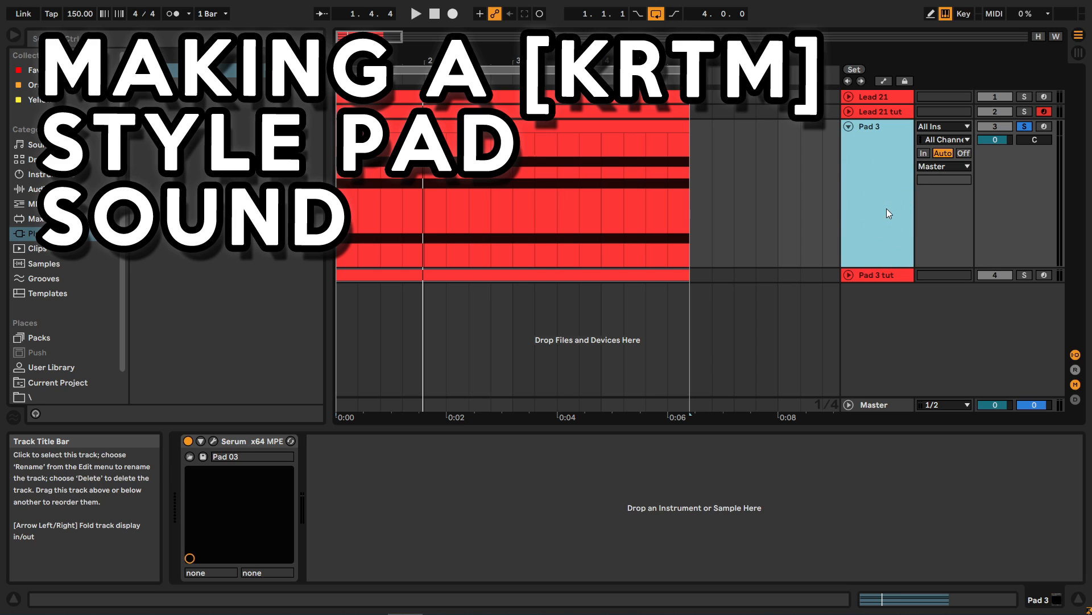
Set LFO 2 to Trig mode at a 1/16 rate and route it to a destination in the modulation matrix.
{"action": "key", "text": "space"}
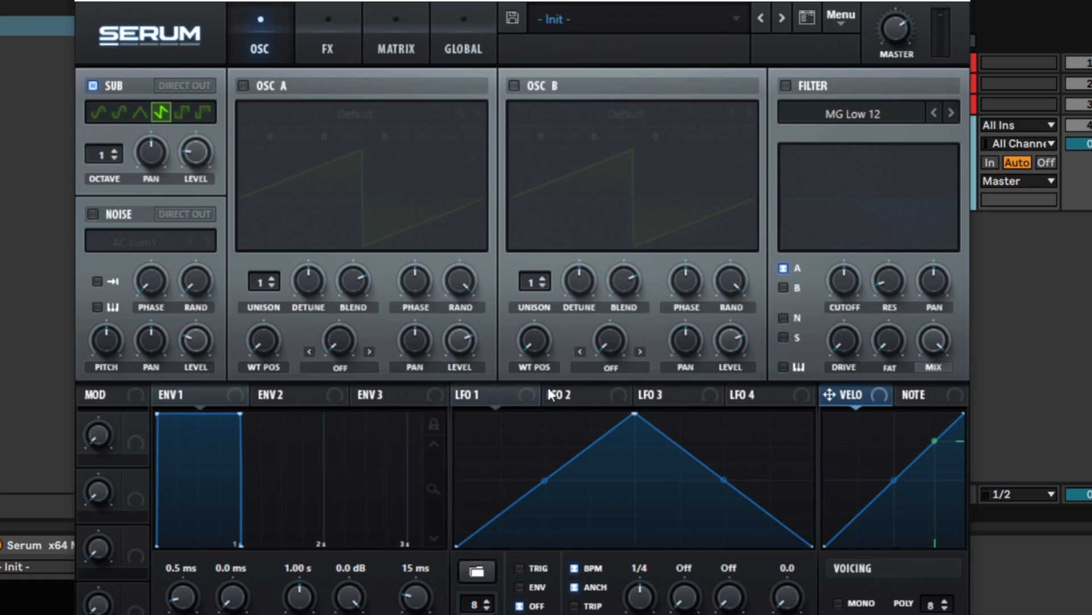
{"action": "left_click", "coordinate": [549, 393]}
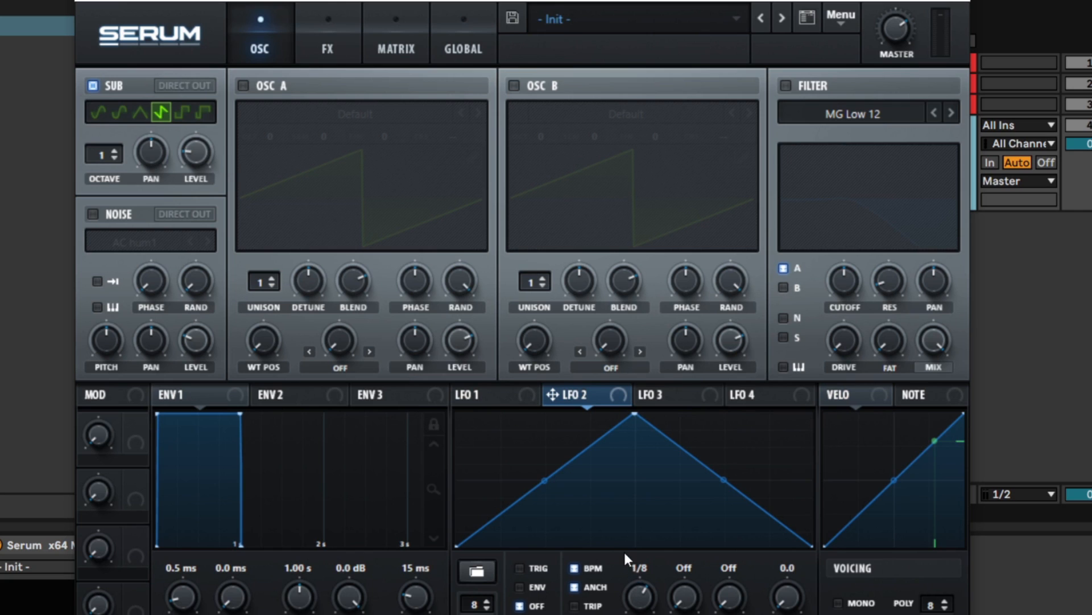
{"action": "left_click", "coordinate": [378, 38]}
{"action": "left_click", "coordinate": [121, 109]}
{"action": "left_click", "coordinate": [137, 183]}
{"action": "left_click", "coordinate": [489, 112]}
{"action": "mouse_move", "coordinate": [478, 289]}
{"action": "left_click", "coordinate": [603, 286]}
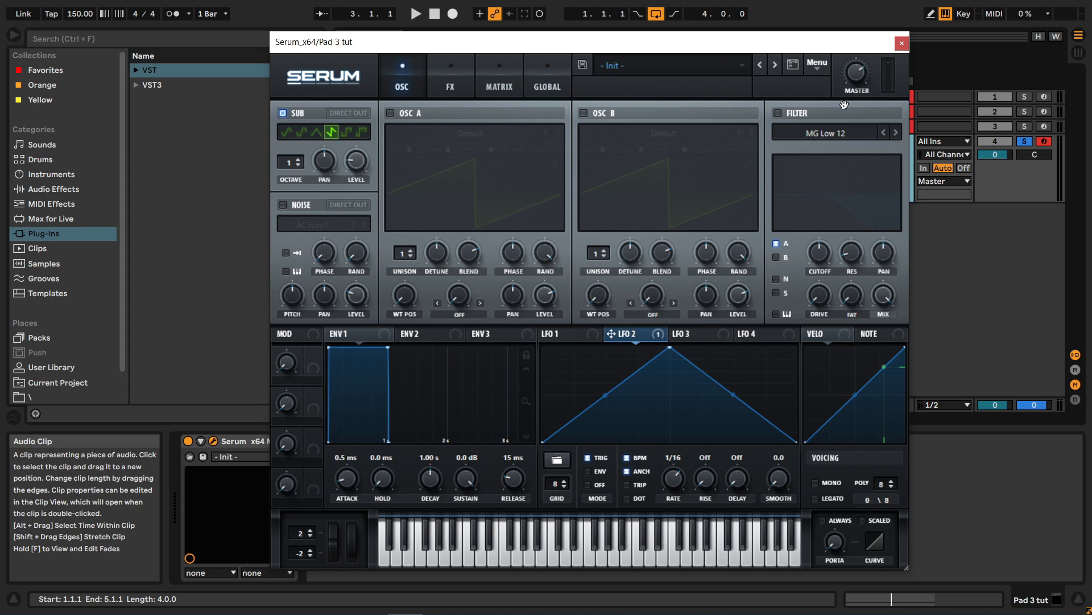
Open the Pad 3 tut MIDI clip and activate its G2 and F2 notes above C2.
{"action": "left_click", "coordinate": [902, 44]}
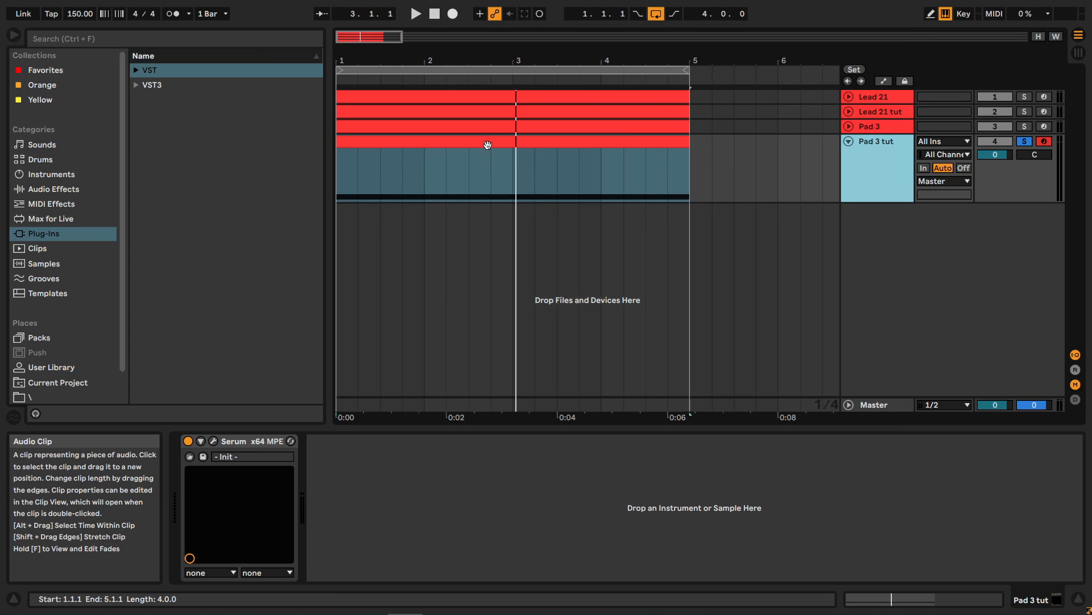
{"action": "double_click", "coordinate": [473, 136]}
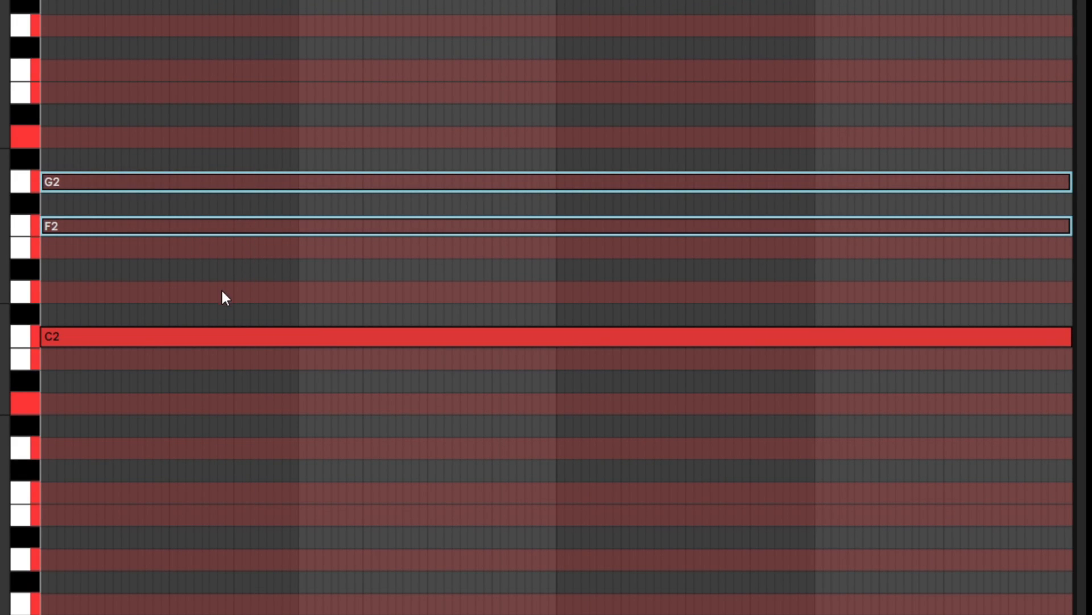
{"action": "key", "text": "0"}
{"action": "key", "text": "space"}
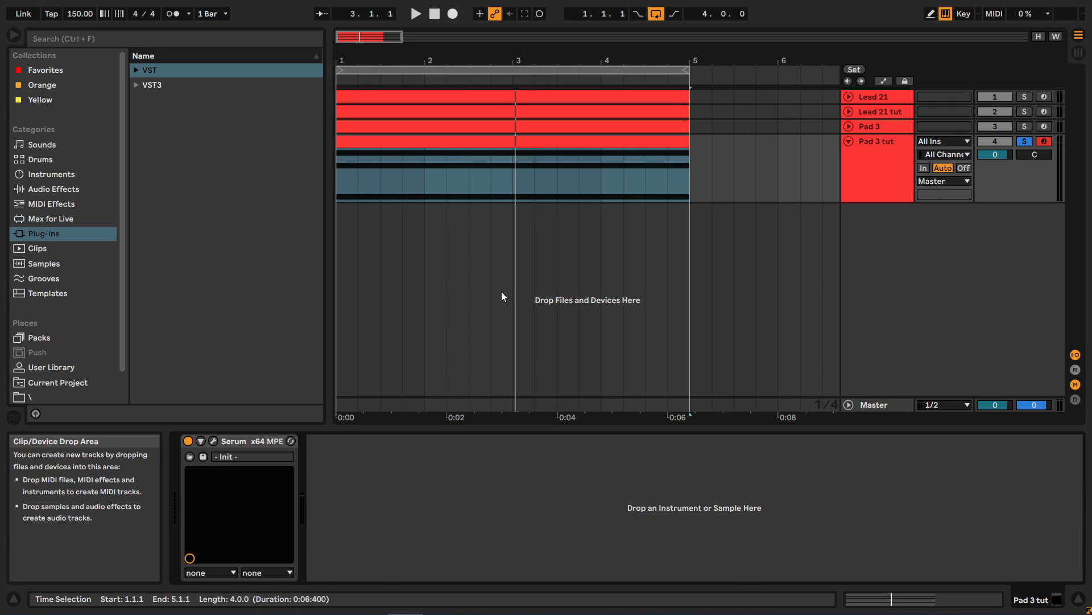
Reopen the synth and set envelope 1's attack to 258 ms and release to 76 ms.
{"action": "left_click", "coordinate": [214, 441]}
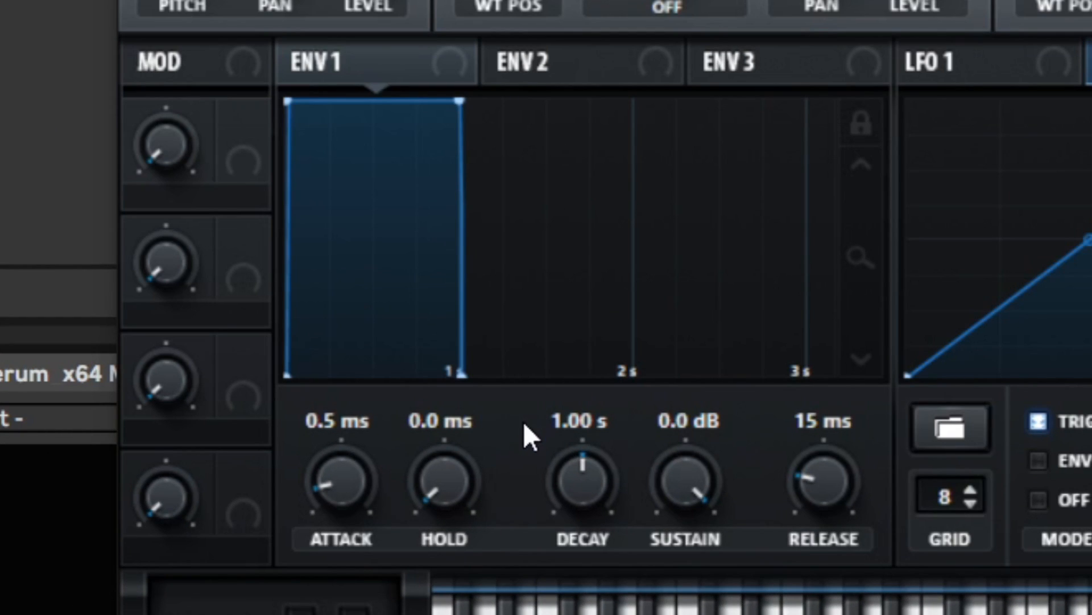
{"action": "key", "text": "ctrl"}
{"action": "key", "text": "ctrl"}
{"action": "scroll", "coordinate": [348, 487], "scroll_direction": "up", "scroll_amount": 10}
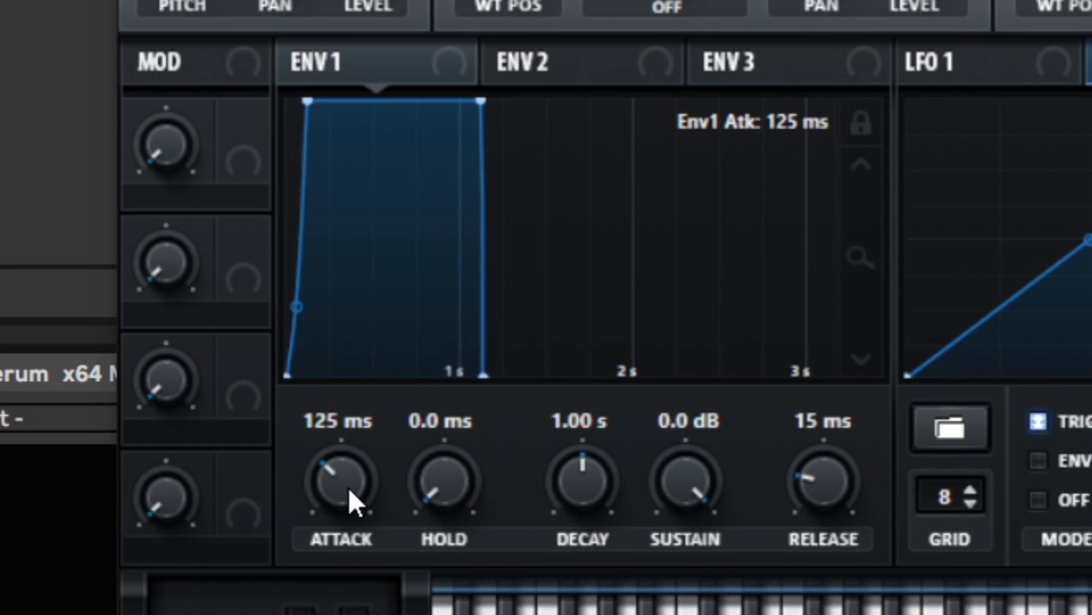
{"action": "scroll", "coordinate": [349, 487], "scroll_direction": "up", "scroll_amount": 3}
{"action": "scroll", "coordinate": [348, 487], "scroll_direction": "down", "scroll_amount": 2}
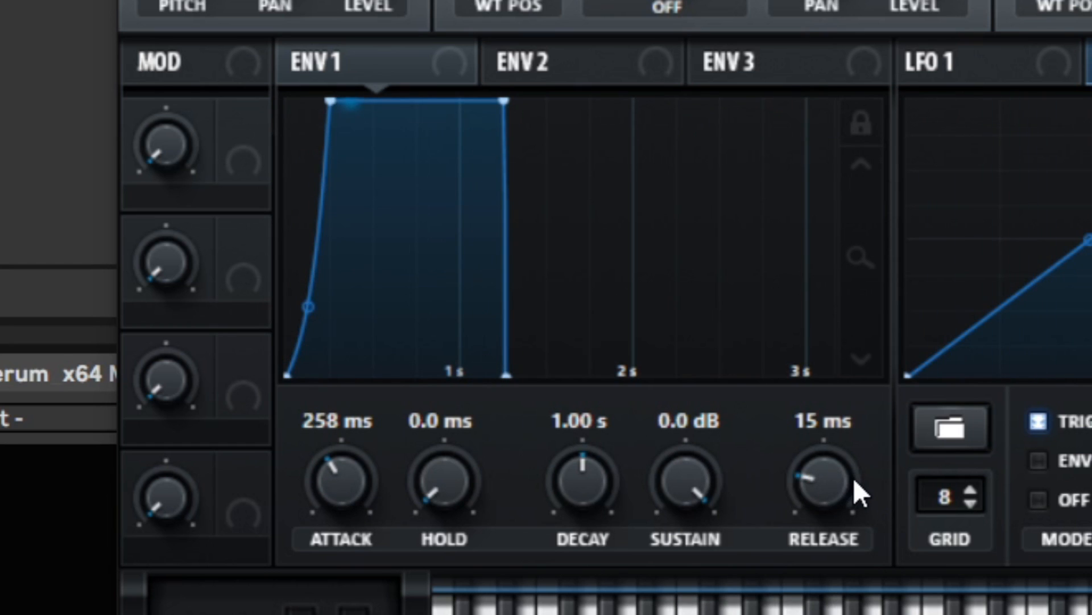
{"action": "left_click_drag", "start_coordinate": [825, 490], "coordinate": [829, 469]}
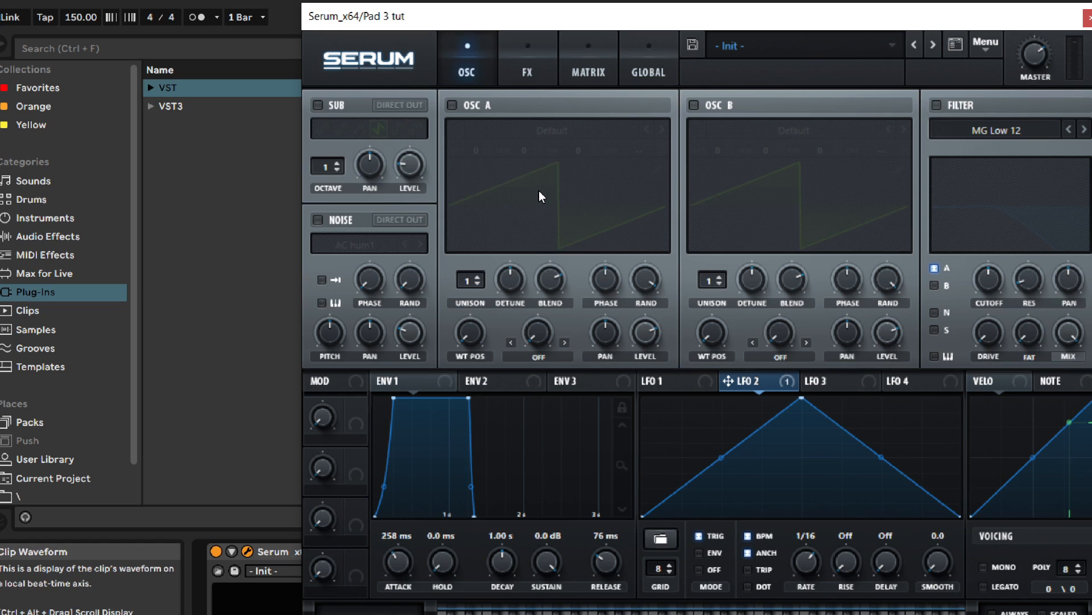
Enable oscillator A with the Vowel wavetable Monster 9 [SL], try wavetable position 120, and settle on a low position.
{"action": "left_click", "coordinate": [452, 105]}
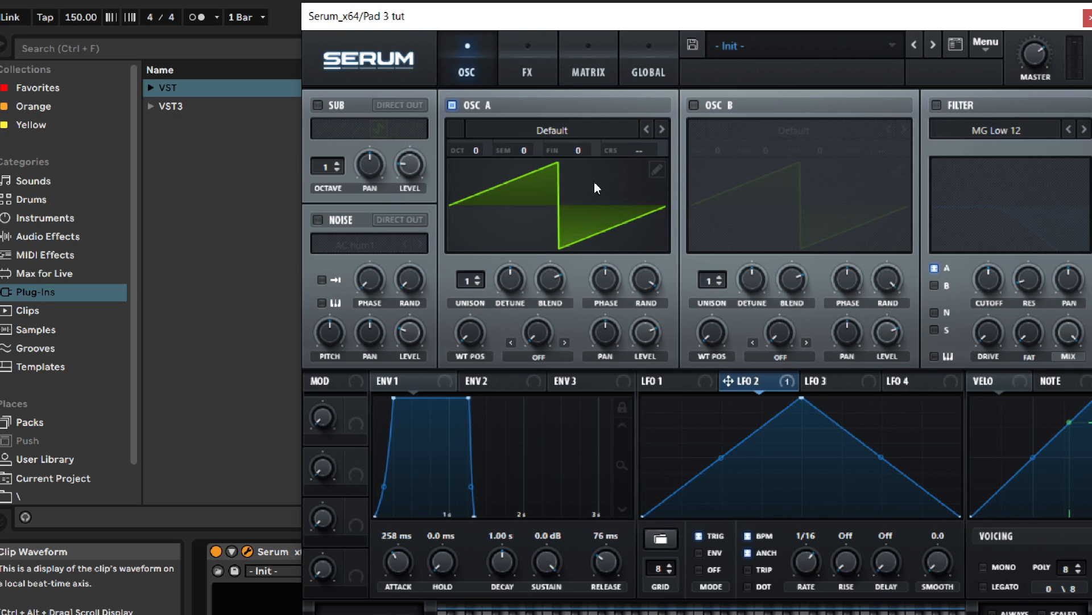
{"action": "left_click", "coordinate": [542, 129]}
{"action": "mouse_move", "coordinate": [544, 191]}
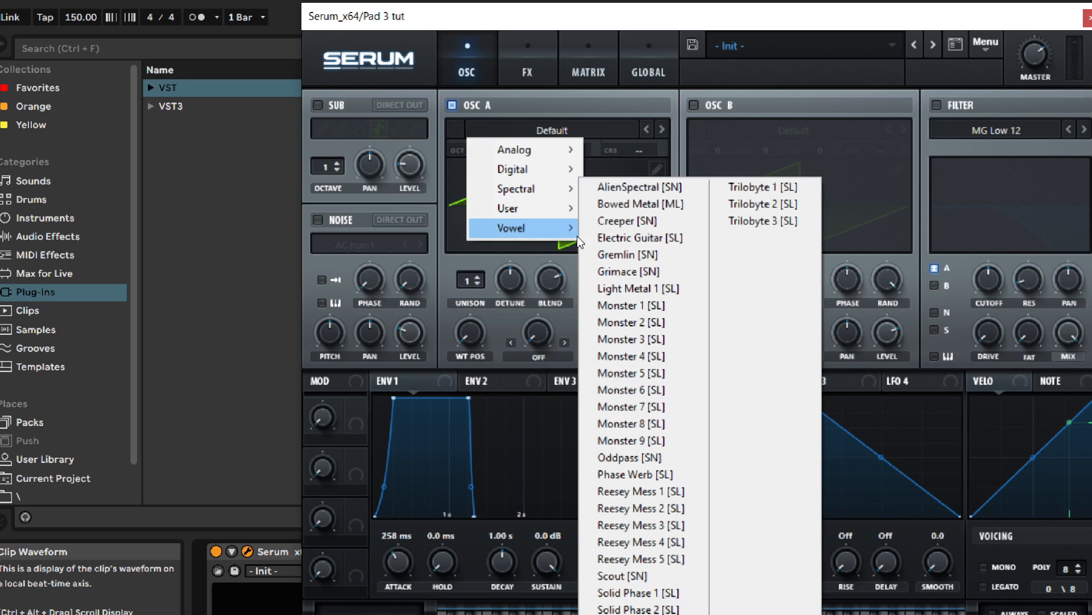
{"action": "left_click", "coordinate": [640, 441]}
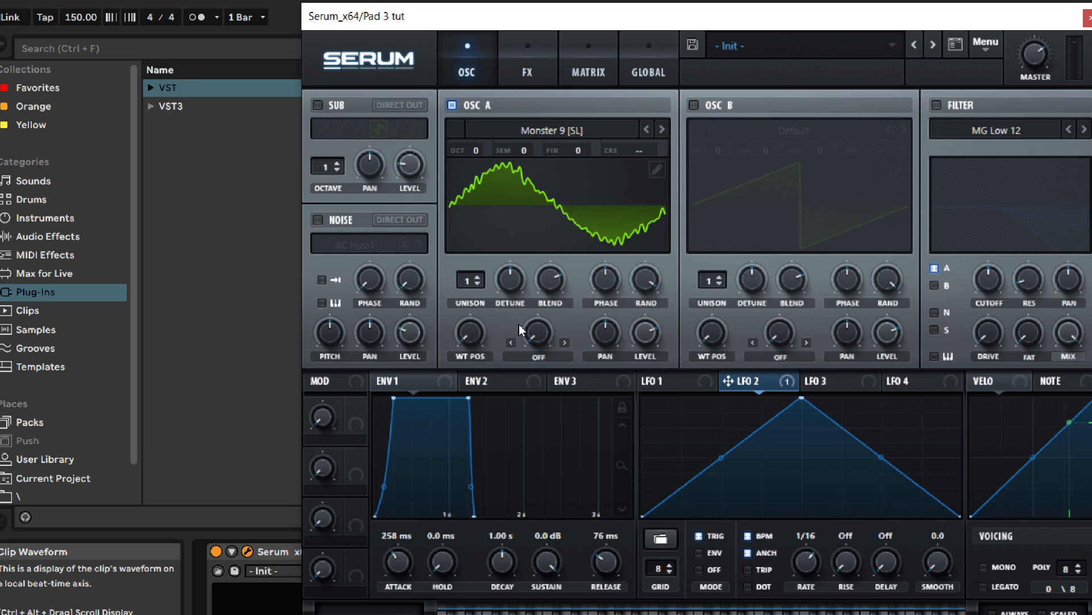
{"action": "left_click_drag", "start_coordinate": [470, 333], "coordinate": [496, 282]}
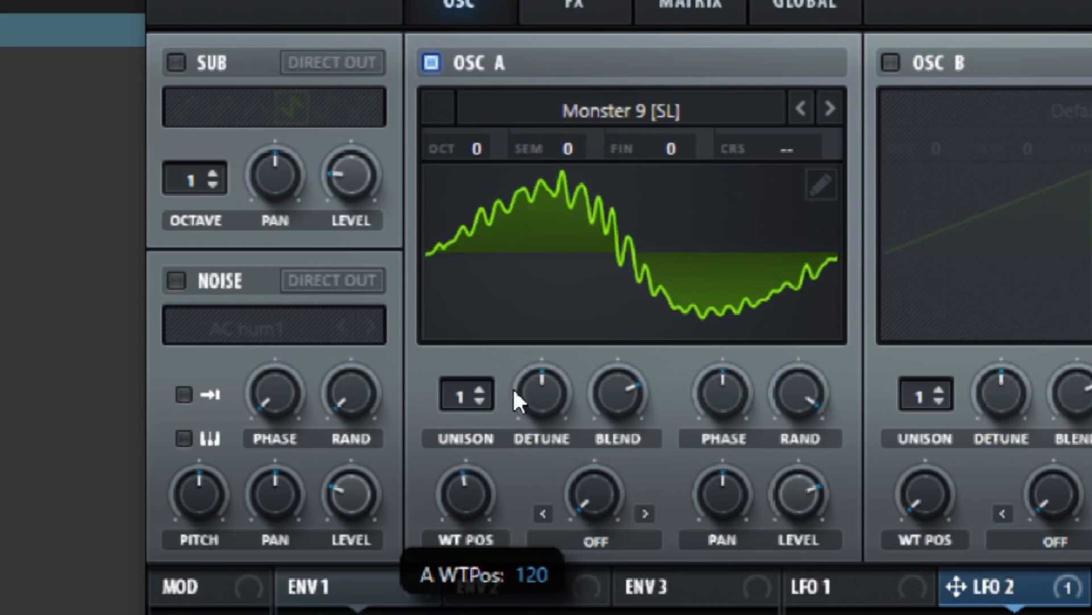
{"action": "left_click_drag", "start_coordinate": [512, 387], "coordinate": [445, 501]}
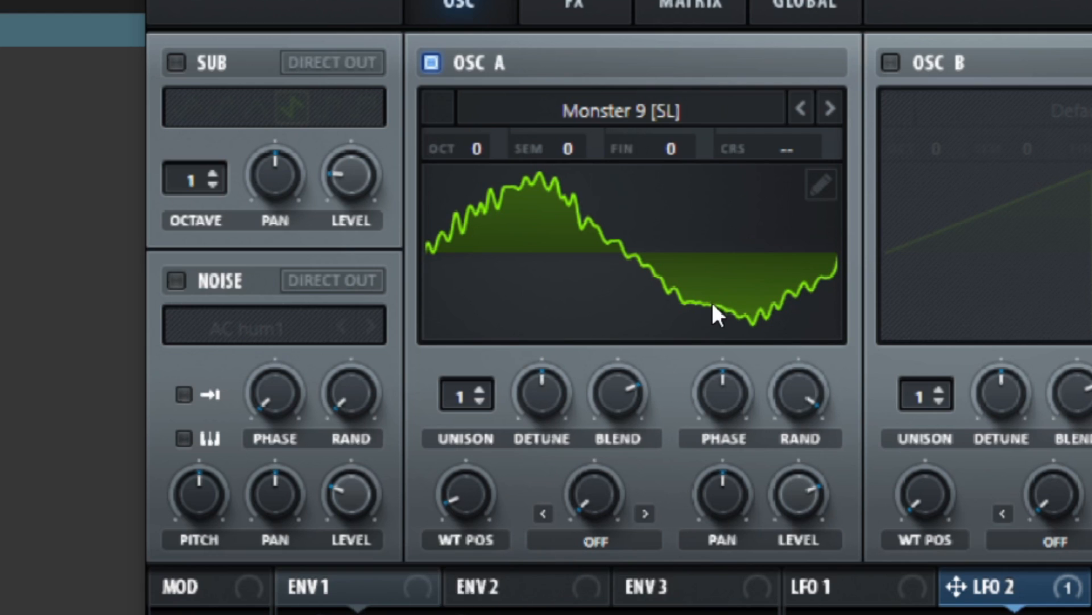
Try four unison voices on oscillator A and compare with a single voice.
{"action": "left_click", "coordinate": [483, 400]}
{"action": "left_click", "coordinate": [486, 388]}
{"action": "left_click", "coordinate": [486, 388]}
{"action": "left_click", "coordinate": [486, 388]}
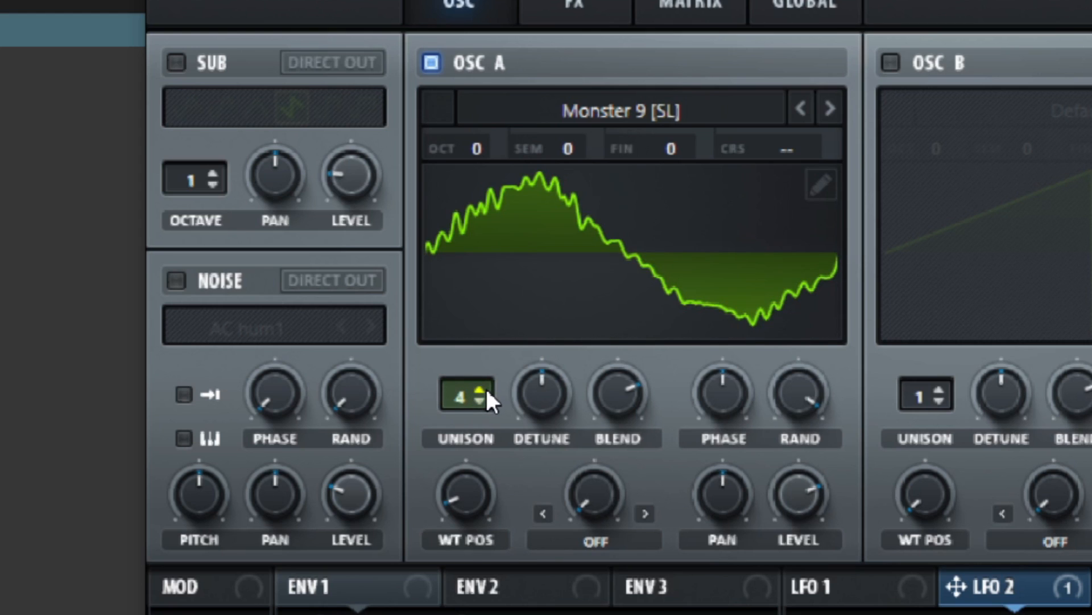
{"action": "left_click", "coordinate": [480, 399]}
{"action": "left_click", "coordinate": [480, 400]}
{"action": "left_click", "coordinate": [479, 399]}
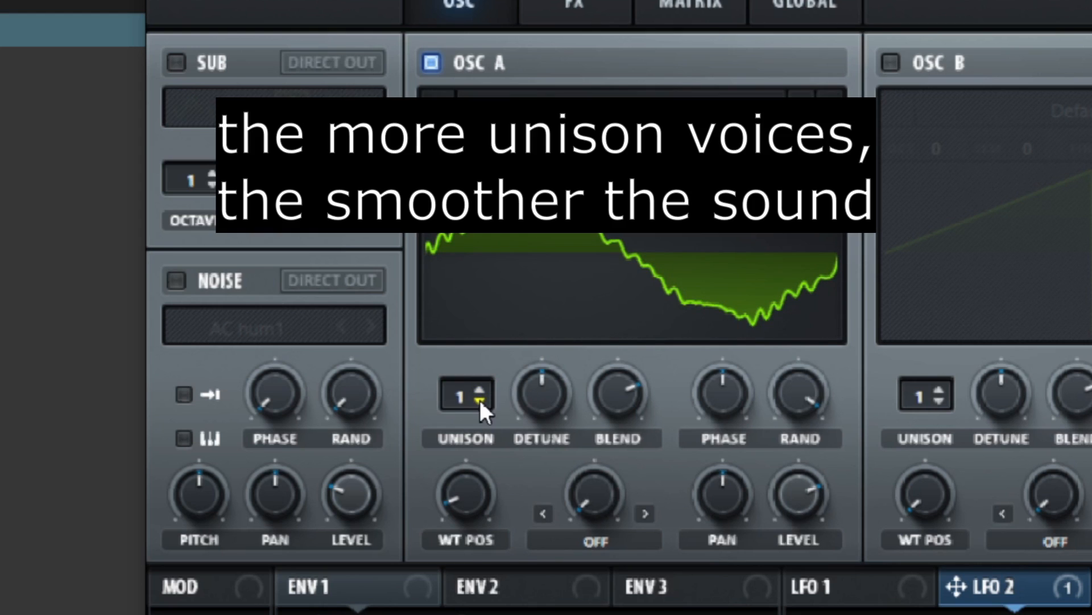
Set oscillator A to 6 unison voices and slightly lower its detune and blend.
{"action": "left_click", "coordinate": [480, 388]}
{"action": "left_click", "coordinate": [479, 389]}
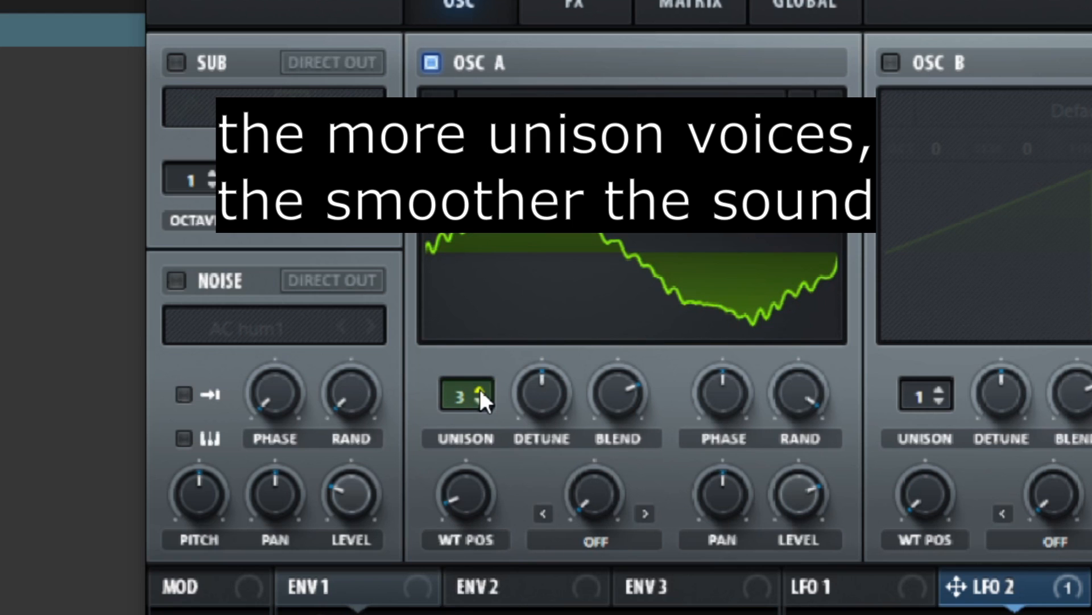
{"action": "left_click", "coordinate": [480, 389]}
{"action": "left_click", "coordinate": [479, 389]}
{"action": "left_click", "coordinate": [480, 389]}
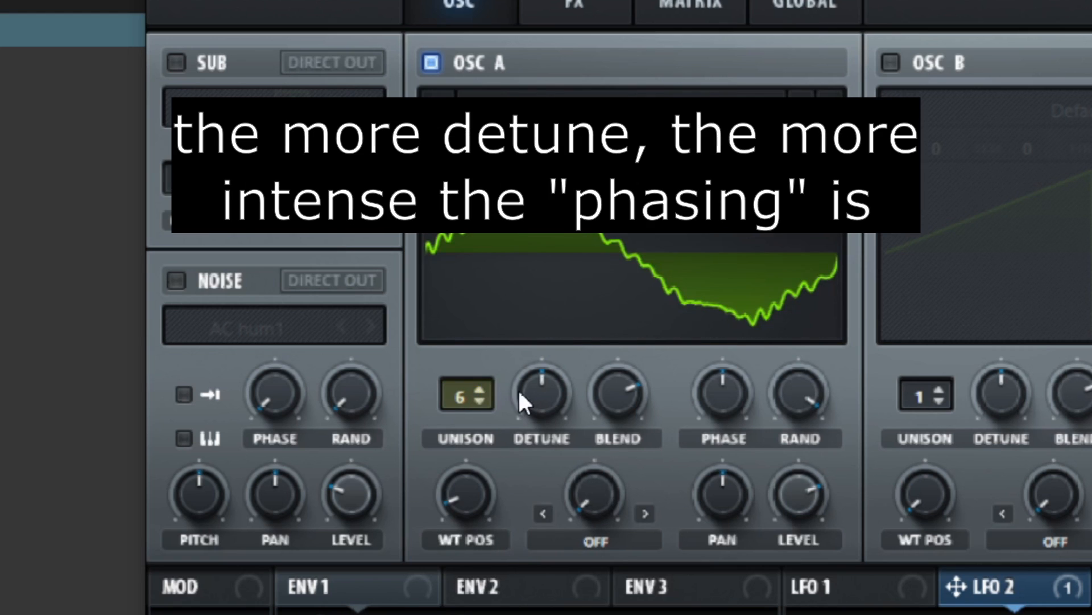
{"action": "left_click_drag", "start_coordinate": [538, 394], "coordinate": [473, 347]}
{"action": "left_click_drag", "start_coordinate": [638, 397], "coordinate": [571, 383]}
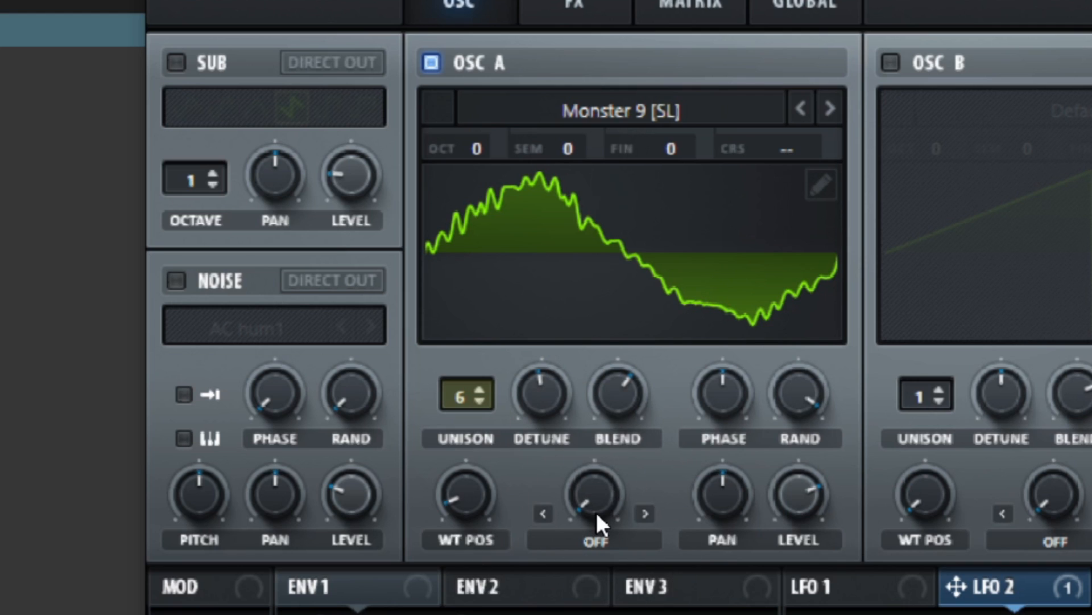
Apply a strong PWM warp to oscillator A and raise it one octave, using the sub oscillator as a reference.
{"action": "left_click", "coordinate": [595, 539]}
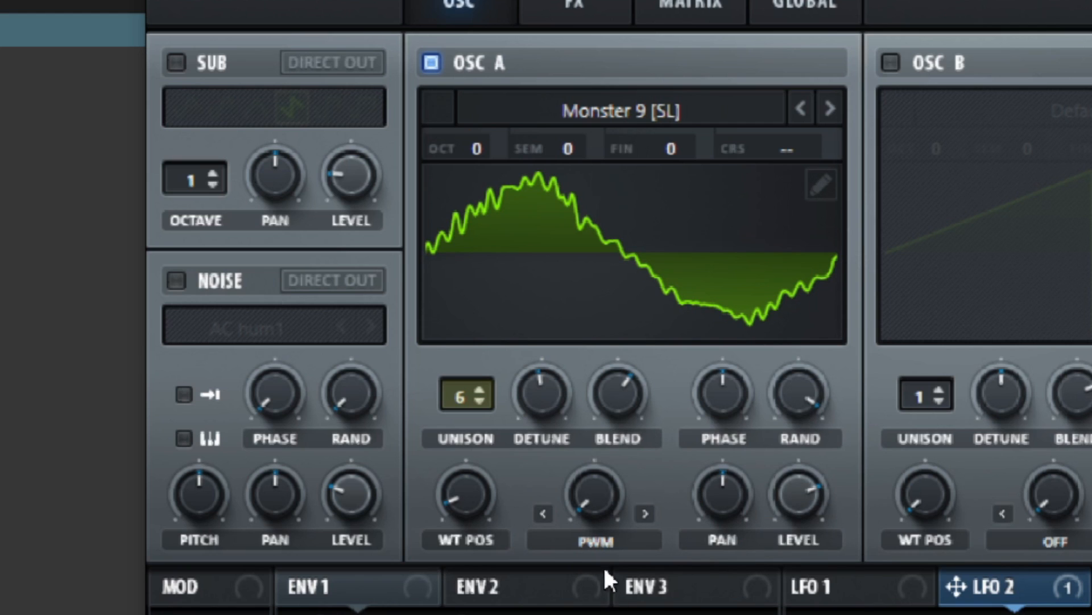
{"action": "left_click_drag", "start_coordinate": [593, 490], "coordinate": [610, 212]}
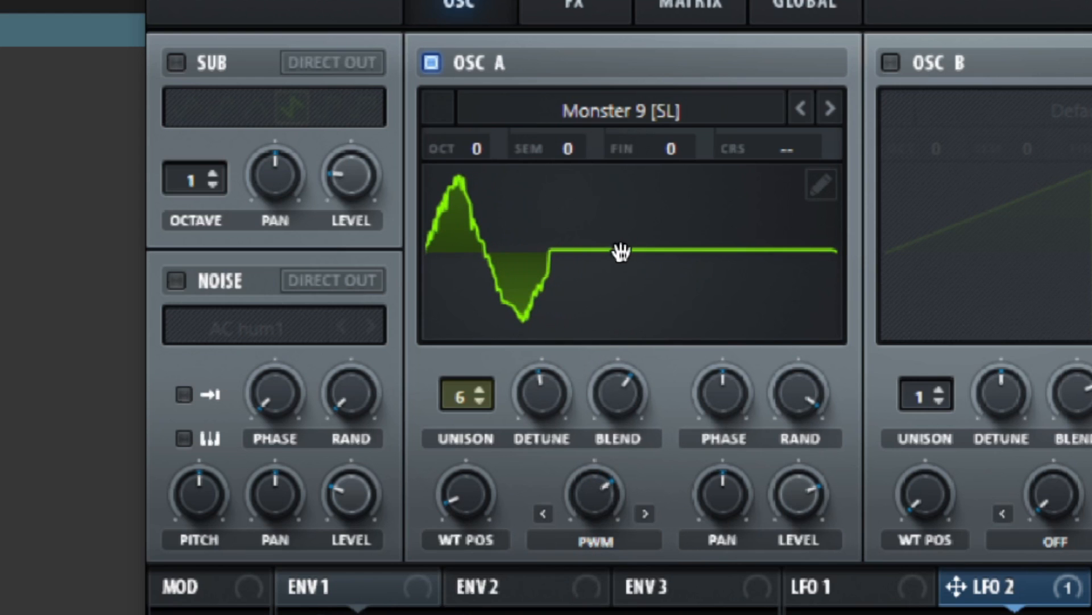
{"action": "left_click", "coordinate": [176, 62]}
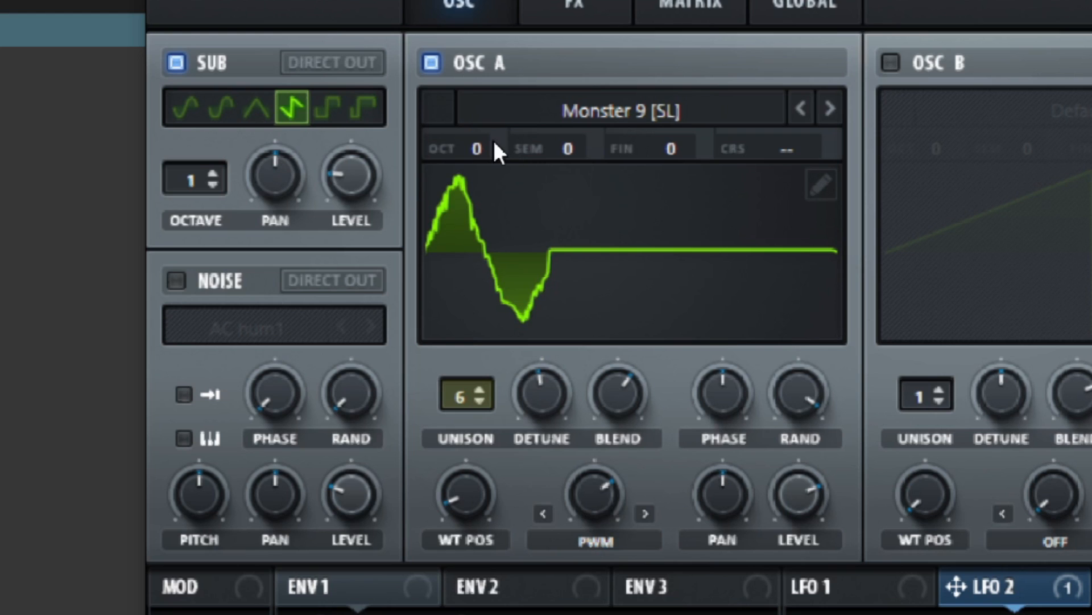
{"action": "key", "text": "ctrl"}
{"action": "scroll", "coordinate": [462, 148], "scroll_direction": "up", "scroll_amount": 1}
{"action": "key", "text": "ctrl"}
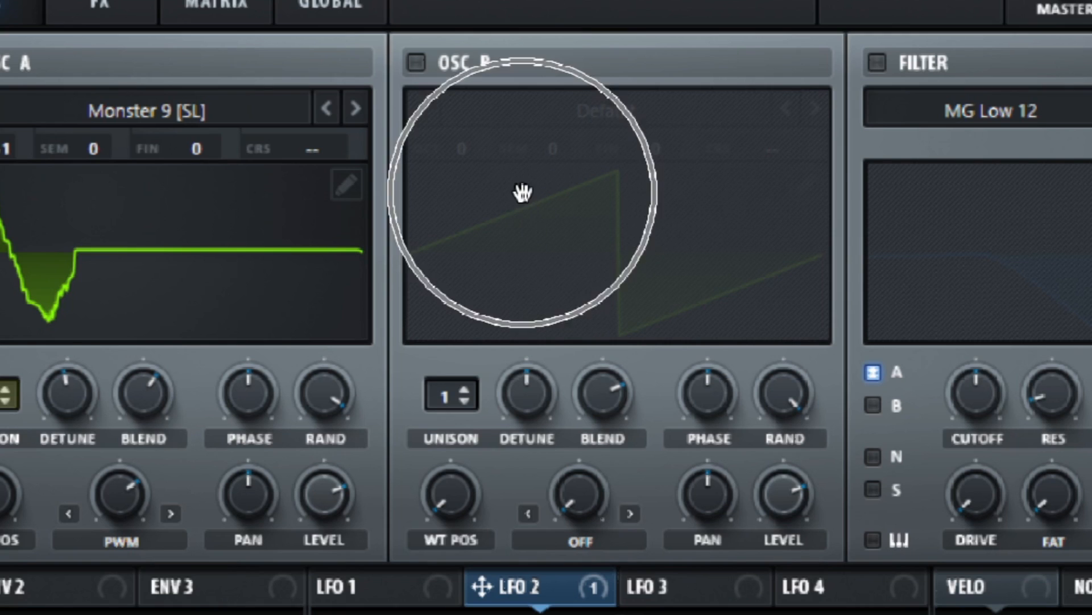
Enable oscillator B with the Digital wavetable Weow and raise it one octave, listening with oscillator A off.
{"action": "left_click", "coordinate": [416, 64]}
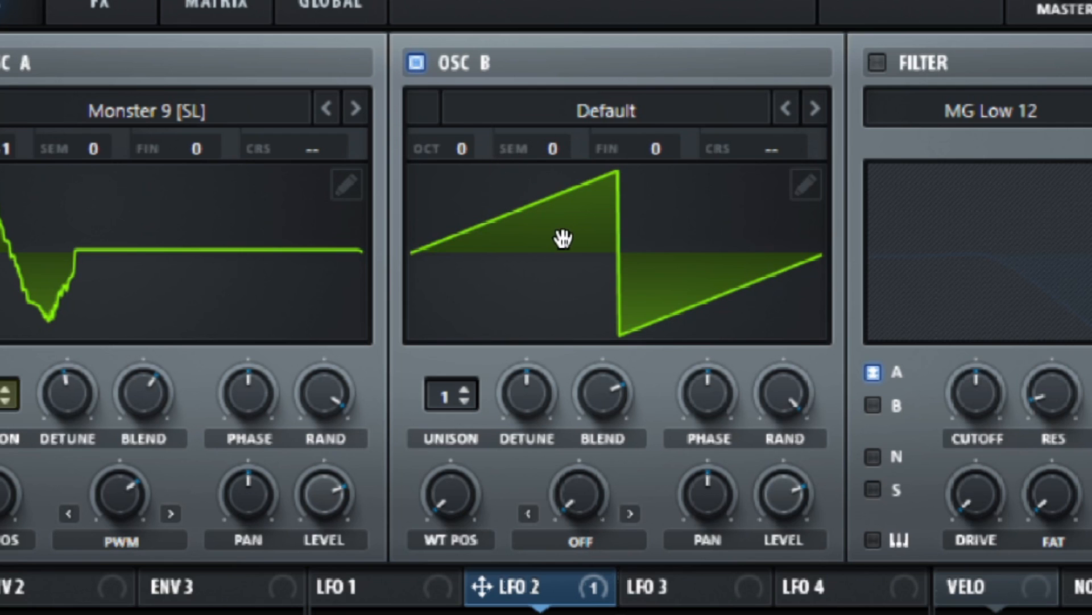
{"action": "left_click", "coordinate": [544, 104]}
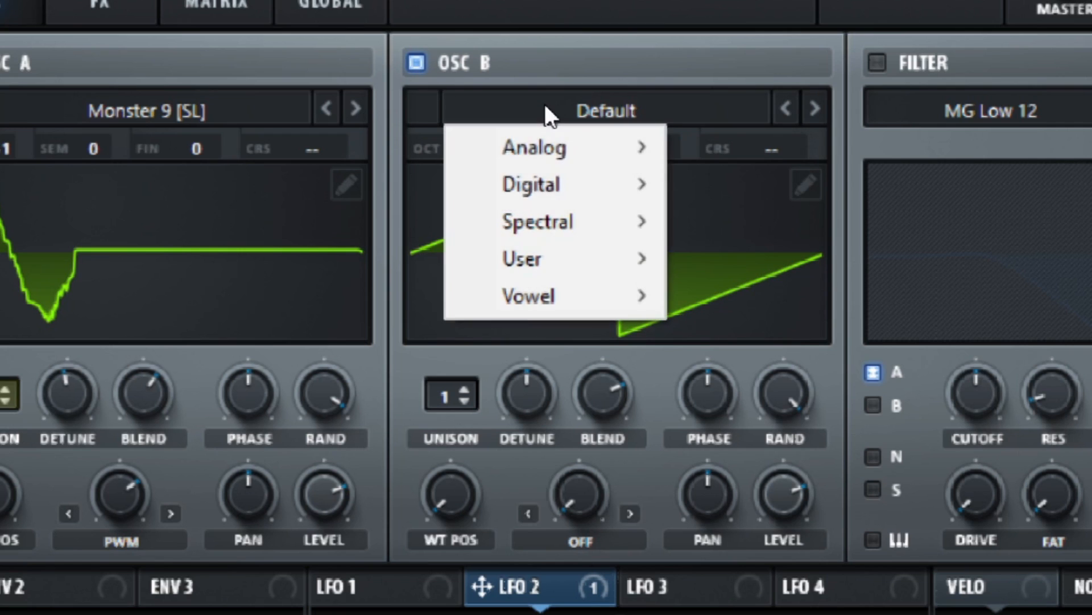
{"action": "key", "text": "ctrl"}
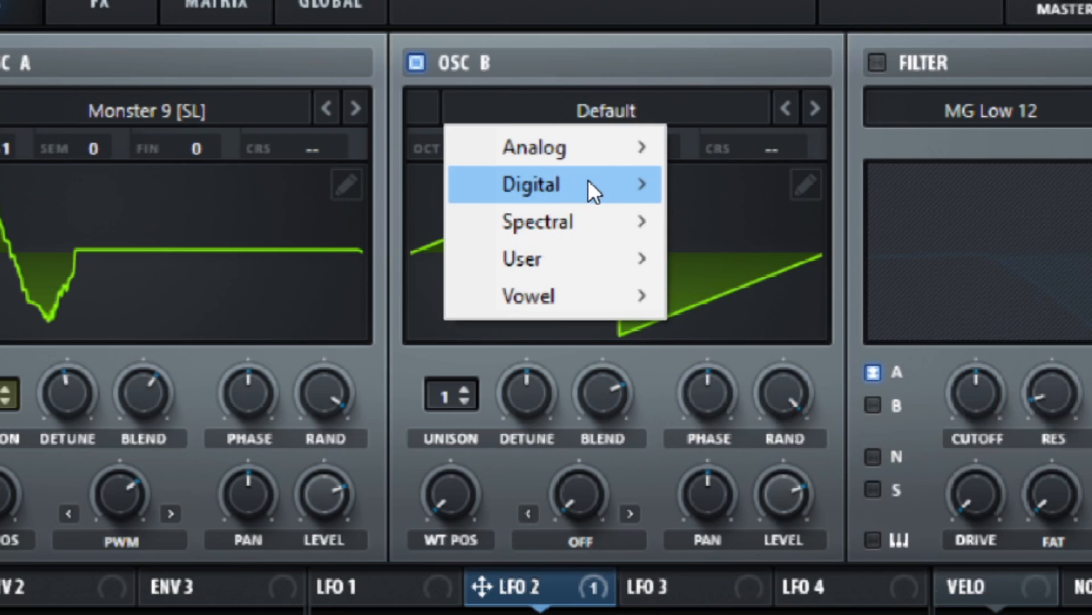
{"action": "mouse_move", "coordinate": [589, 180]}
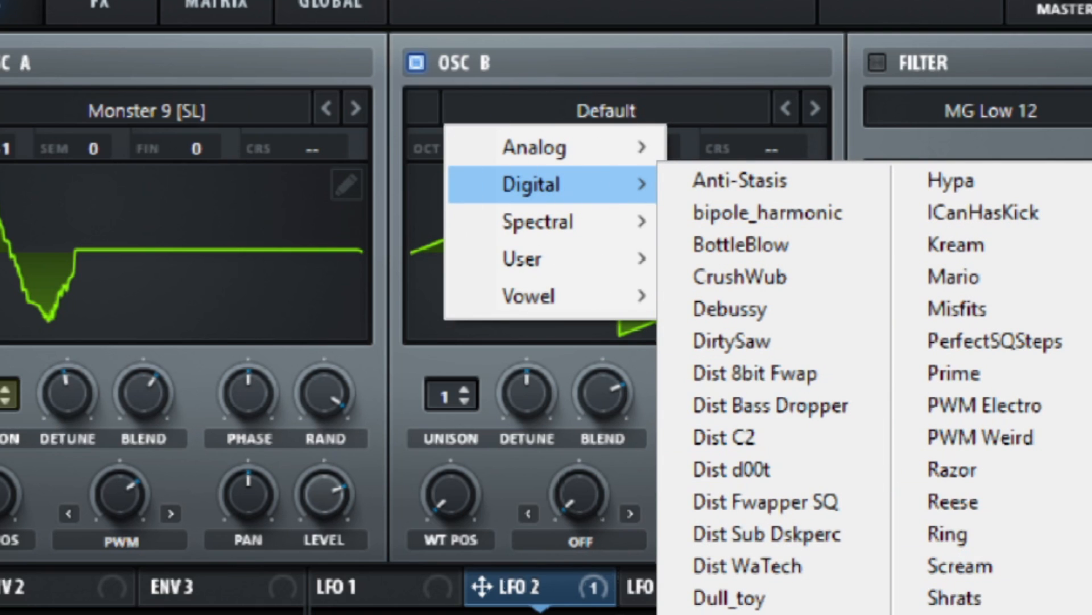
{"action": "left_click", "coordinate": [962, 614]}
{"action": "left_click", "coordinate": [818, 107]}
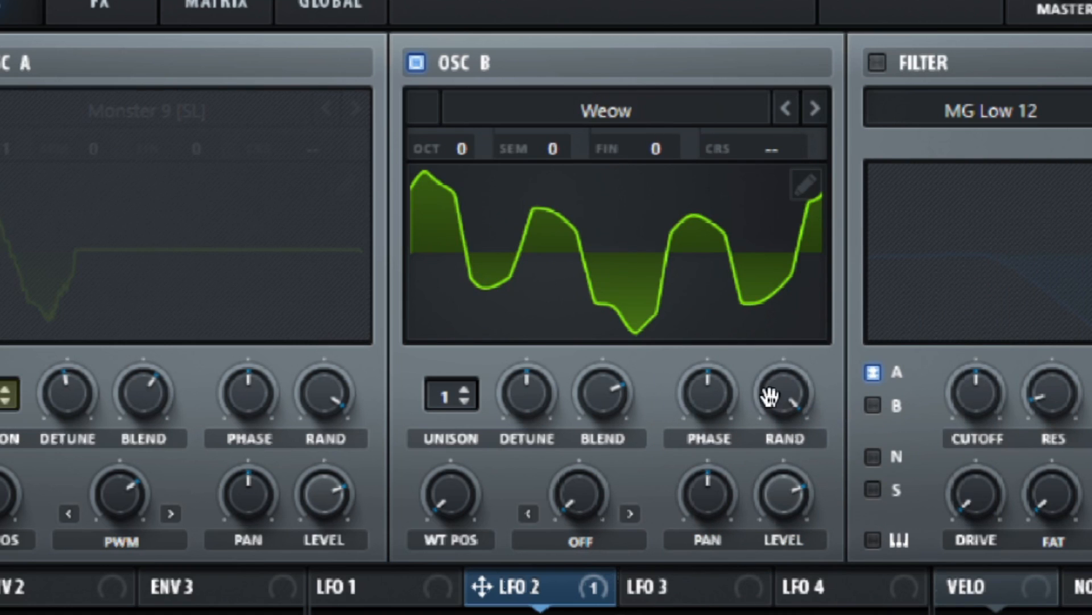
{"action": "left_click_drag", "start_coordinate": [442, 498], "coordinate": [402, 500]}
{"action": "left_click", "coordinate": [467, 149]}
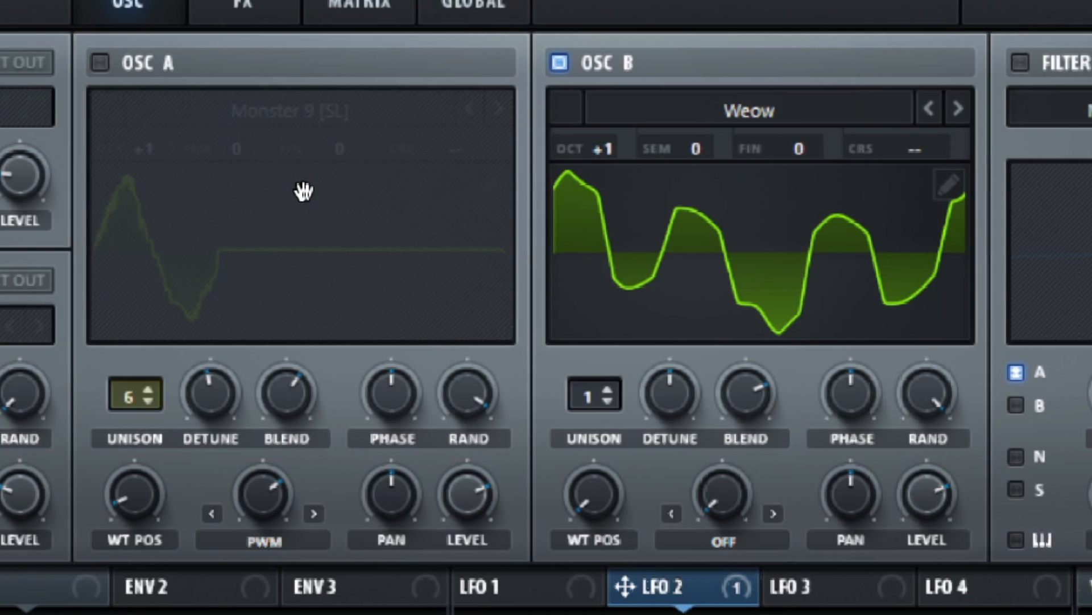
Turn oscillator A back on alongside oscillator B.
{"action": "left_click", "coordinate": [161, 190]}
{"action": "left_click", "coordinate": [98, 64]}
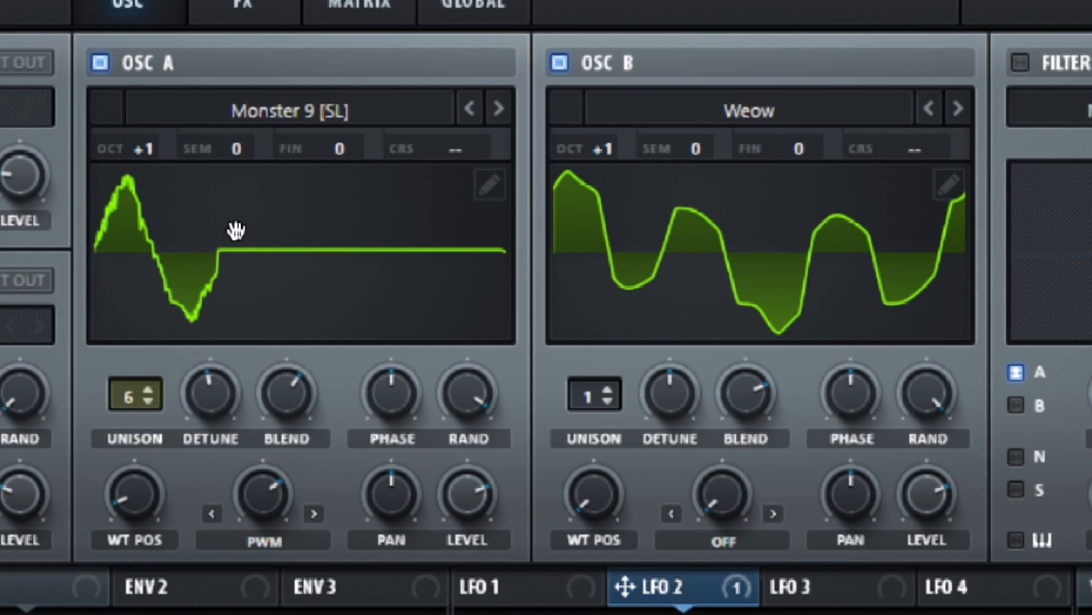
{"action": "left_click", "coordinate": [142, 397]}
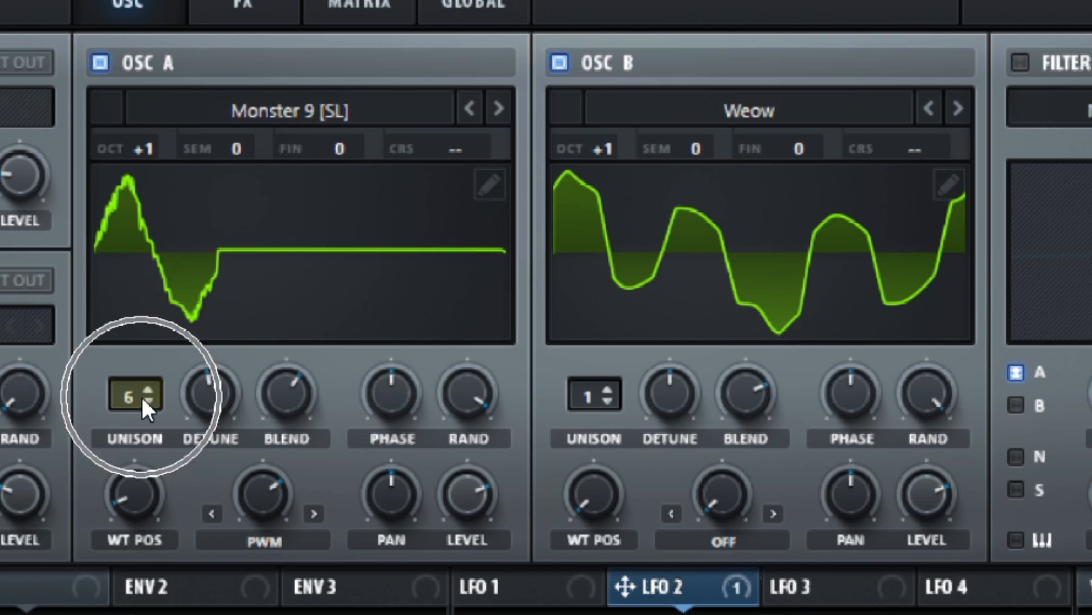
{"action": "left_click", "coordinate": [692, 328]}
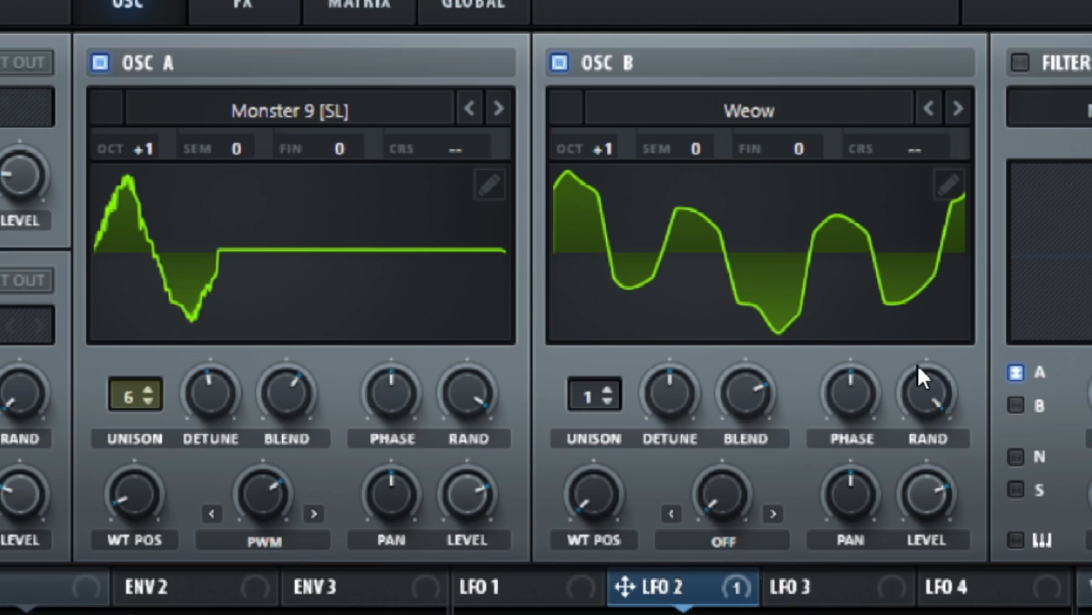
Set oscillator B's phase randomness to minimum and raise its wavetable position to about a third.
{"action": "left_click", "coordinate": [941, 393]}
{"action": "left_click", "coordinate": [579, 490]}
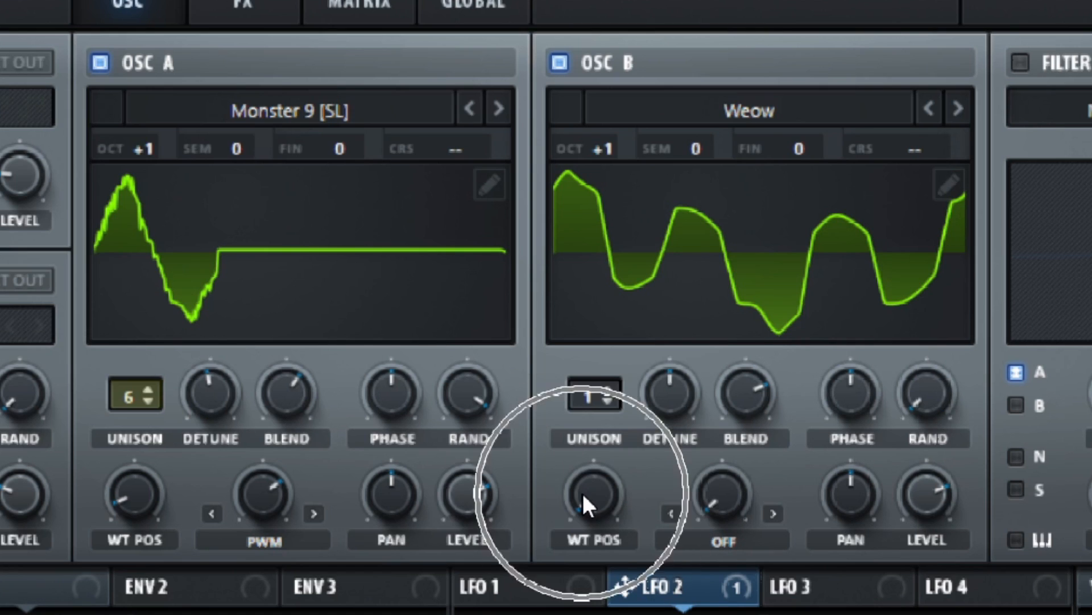
{"action": "left_click_drag", "start_coordinate": [596, 491], "coordinate": [556, 373]}
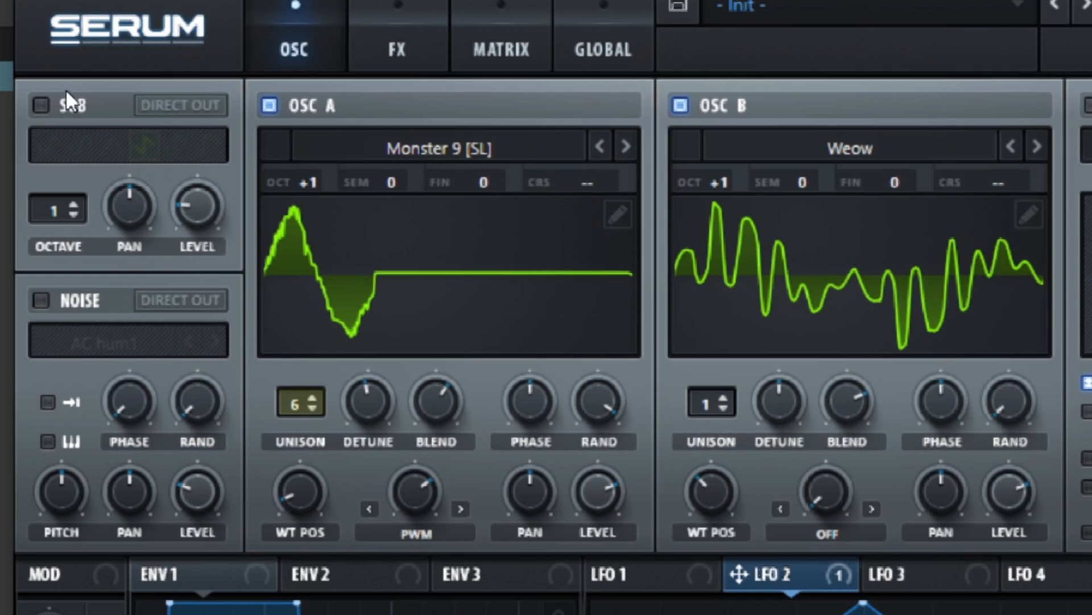
Enable the sub oscillator and apply an FM (Sub) warp to oscillator B at about a fifth of its range.
{"action": "left_click", "coordinate": [40, 105]}
{"action": "left_click", "coordinate": [836, 531]}
{"action": "left_click", "coordinate": [854, 613]}
{"action": "left_click", "coordinate": [872, 509]}
{"action": "left_click", "coordinate": [872, 509]}
{"action": "left_click", "coordinate": [871, 509]}
{"action": "left_click", "coordinate": [871, 508]}
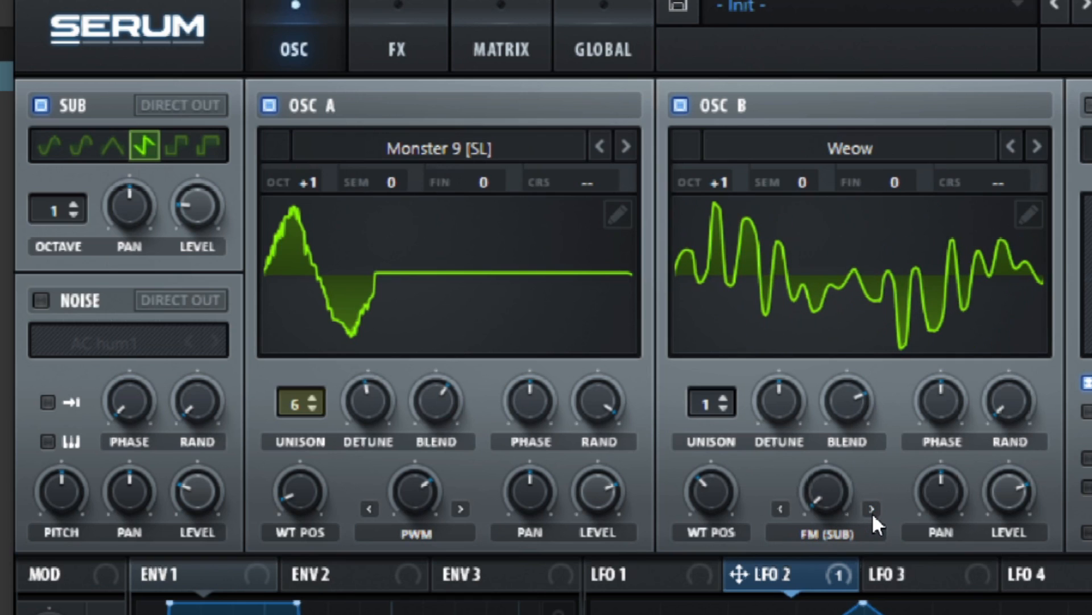
{"action": "left_click_drag", "start_coordinate": [810, 480], "coordinate": [822, 393]}
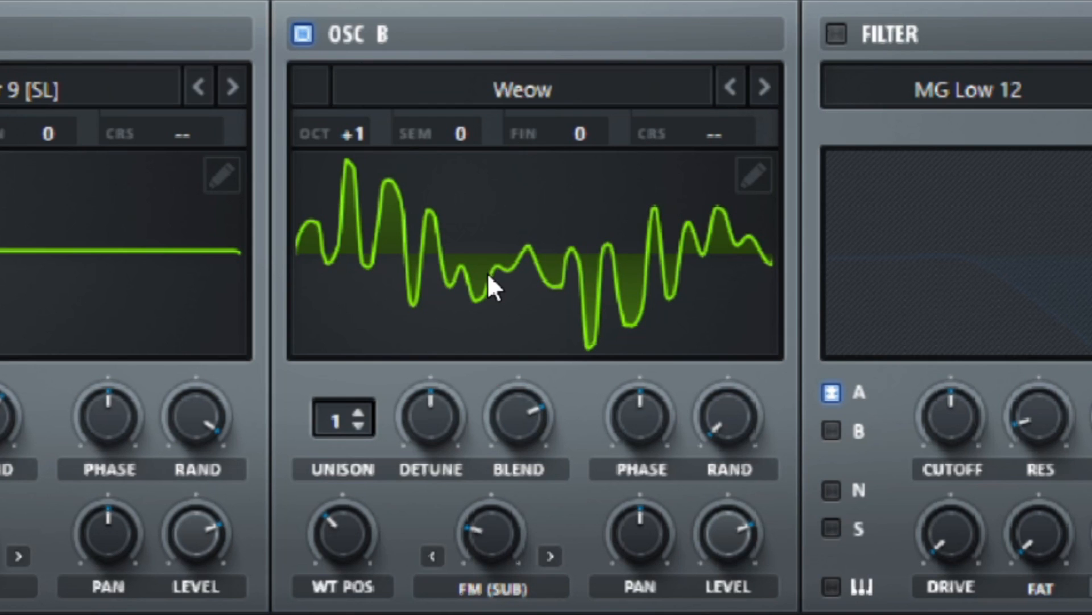
Lower oscillator B's level to slightly below half and compare the sound with oscillator B off and on.
{"action": "left_click_drag", "start_coordinate": [722, 558], "coordinate": [723, 614]}
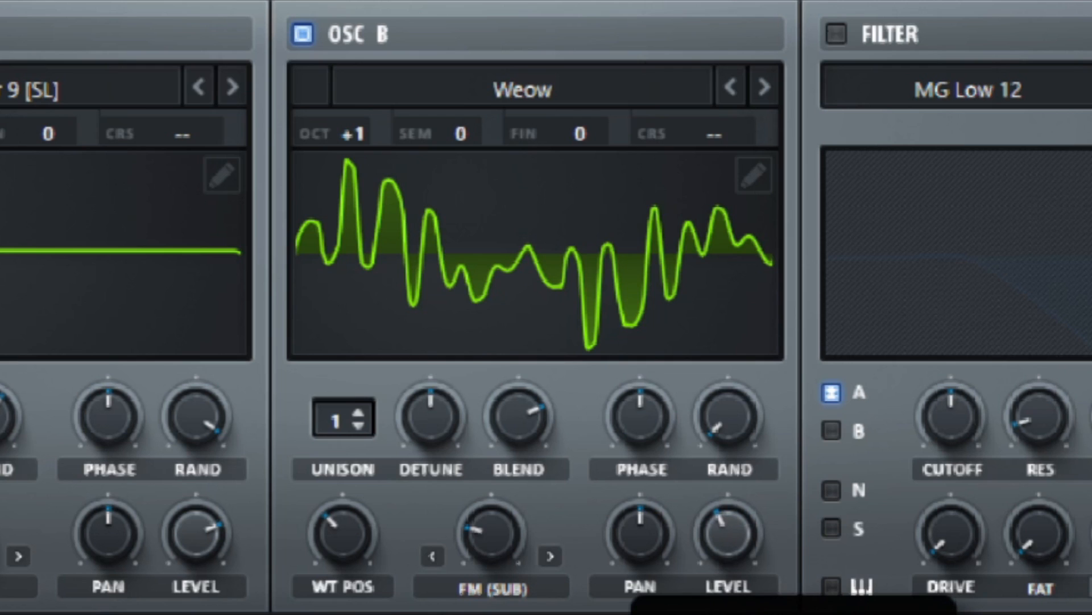
{"action": "left_click", "coordinate": [305, 33]}
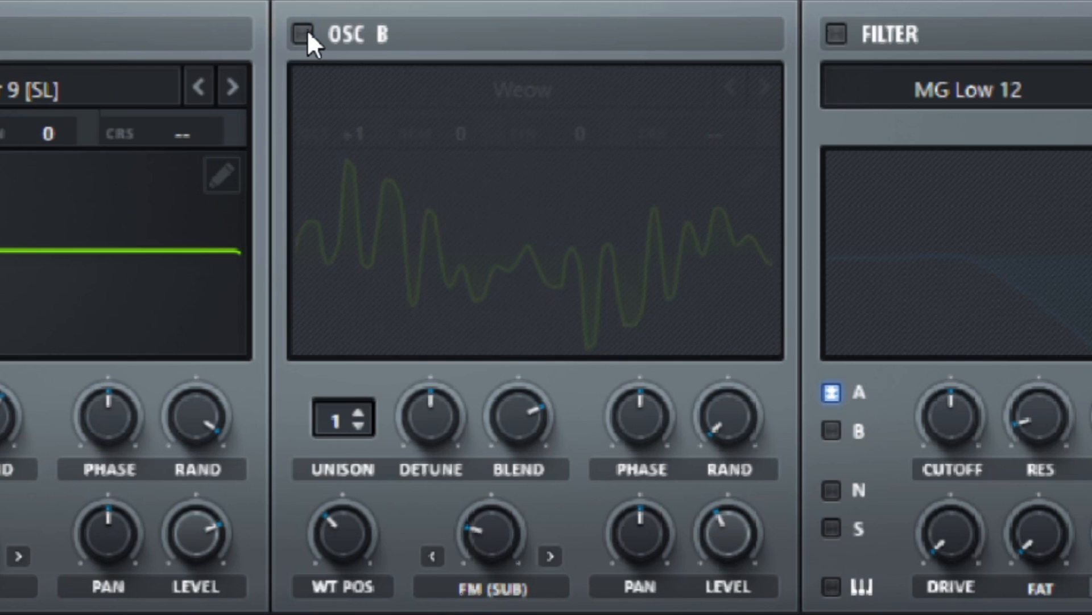
{"action": "left_click", "coordinate": [306, 33]}
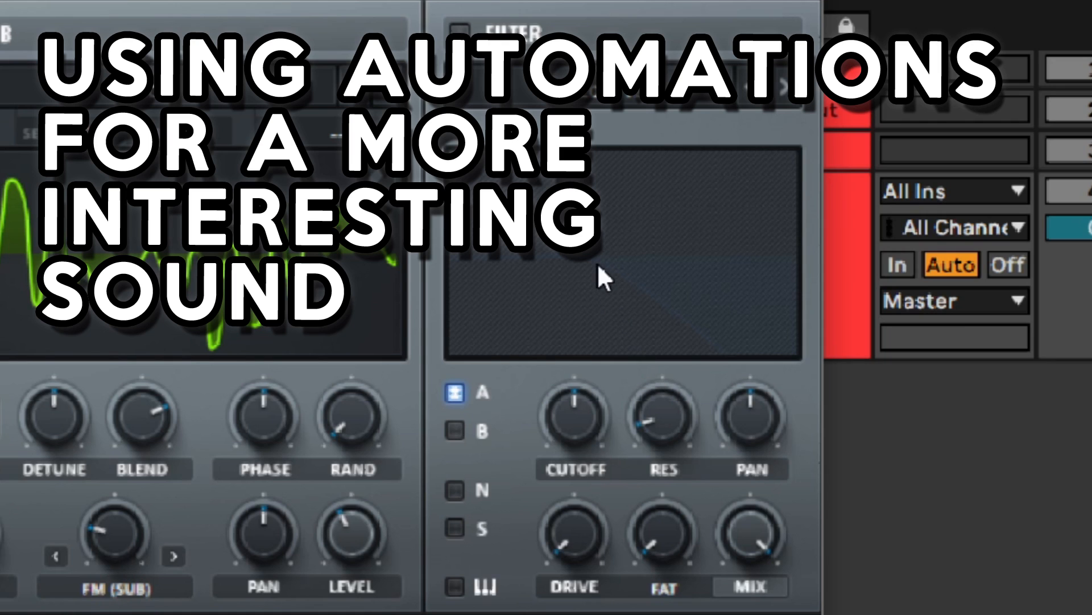
Enable a High 6 filter on oscillators A, B and the sub, with cutoff slightly below the middle and drive at about half.
{"action": "left_click", "coordinate": [461, 29]}
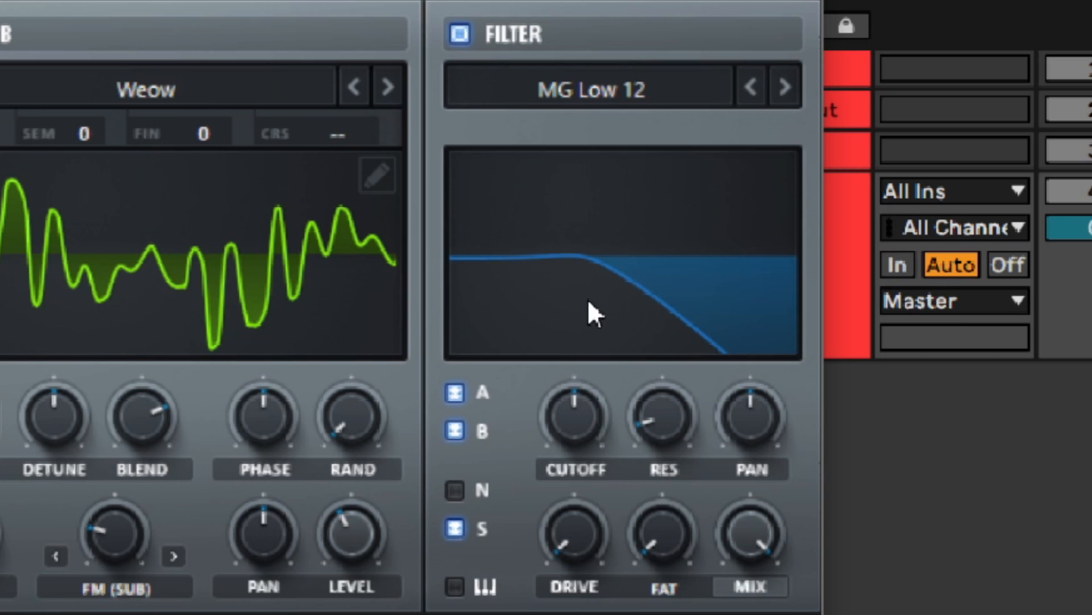
{"action": "left_click", "coordinate": [586, 90]}
{"action": "mouse_move", "coordinate": [563, 127]}
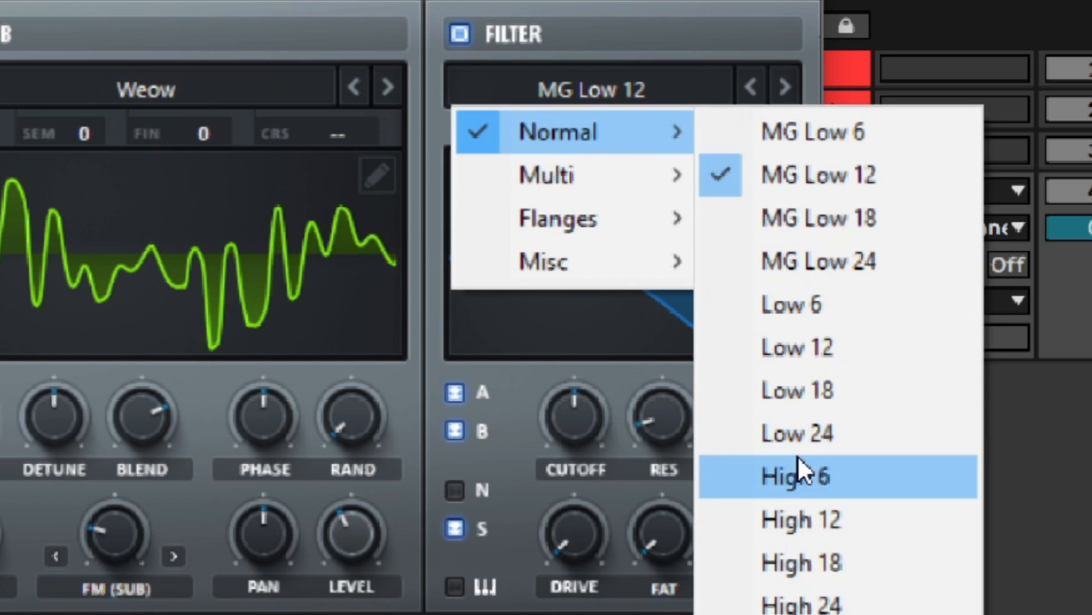
{"action": "left_click", "coordinate": [789, 473]}
{"action": "left_click_drag", "start_coordinate": [574, 416], "coordinate": [546, 411]}
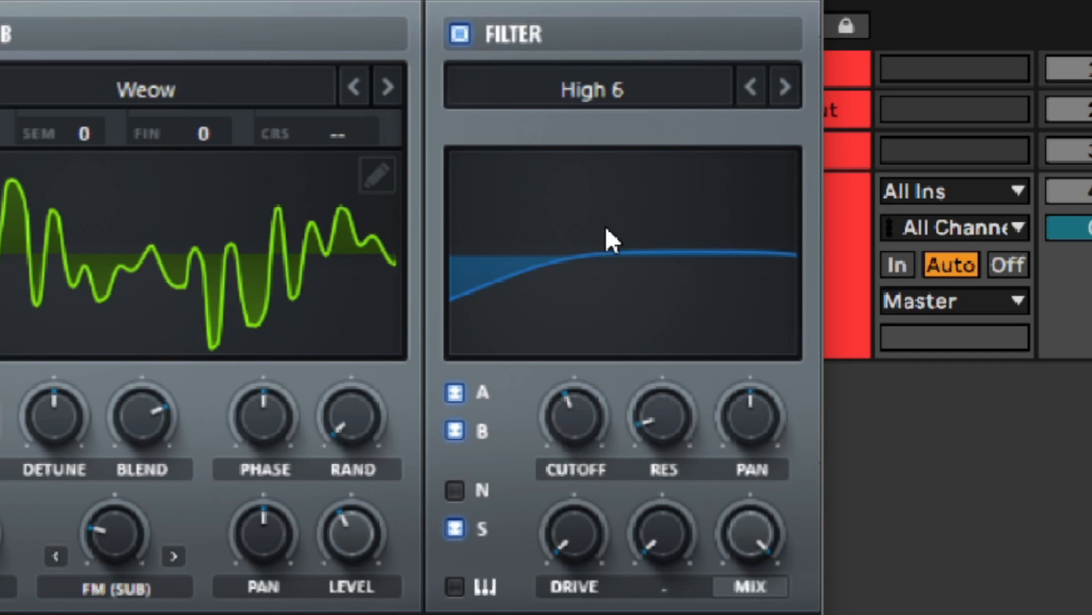
{"action": "left_click_drag", "start_coordinate": [579, 537], "coordinate": [544, 278]}
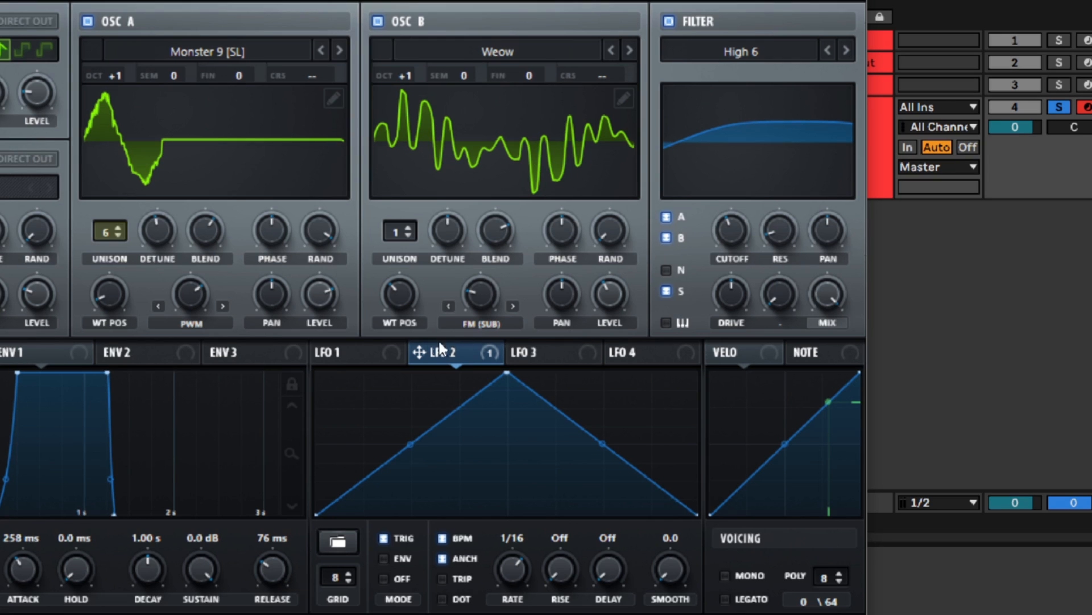
Shape LFO 1 as a straight ramp falling from maximum to zero at the midpoint and staying flat.
{"action": "left_click_drag", "start_coordinate": [505, 375], "coordinate": [286, 367]}
{"action": "double_click", "coordinate": [557, 485]}
{"action": "left_click_drag", "start_coordinate": [557, 485], "coordinate": [509, 514]}
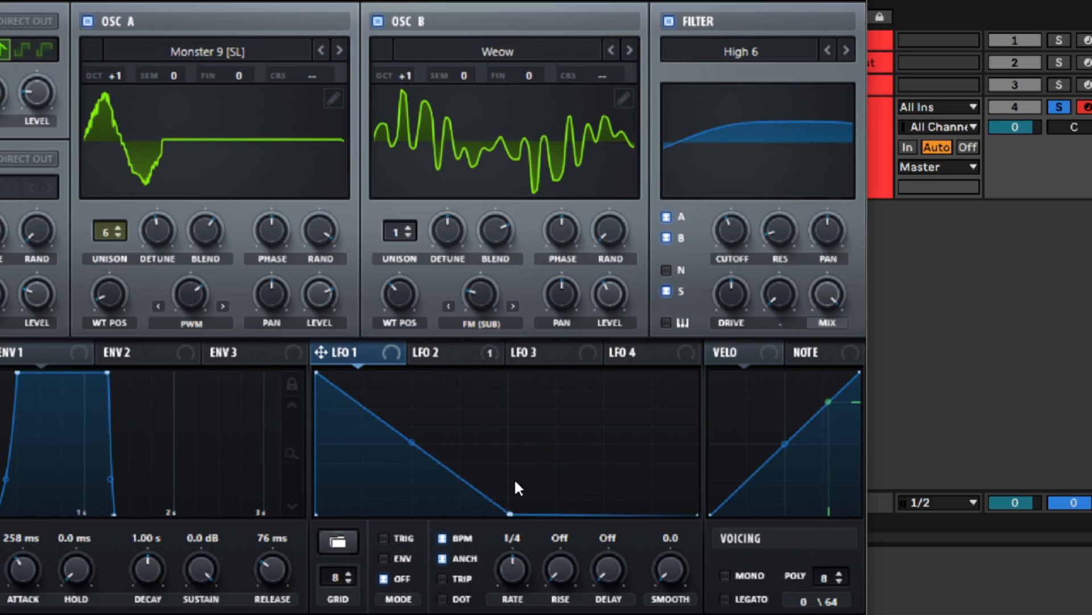
Set LFO 1 to envelope mode, assign it to the filter cutoff and adjust its rate.
{"action": "left_click", "coordinate": [385, 558]}
{"action": "left_click_drag", "start_coordinate": [322, 353], "coordinate": [730, 246]}
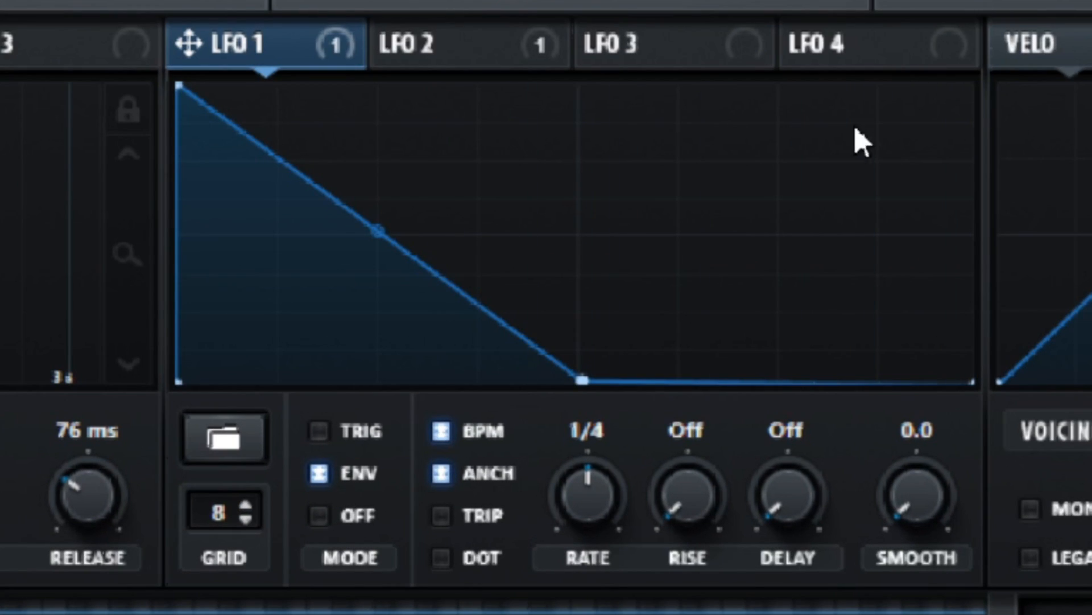
{"action": "mouse_move", "coordinate": [586, 507]}
{"action": "left_mouse_down"}
{"action": "mouse_move", "coordinate": [571, 546]}
{"action": "mouse_move", "coordinate": [600, 505]}
{"action": "left_mouse_up"}
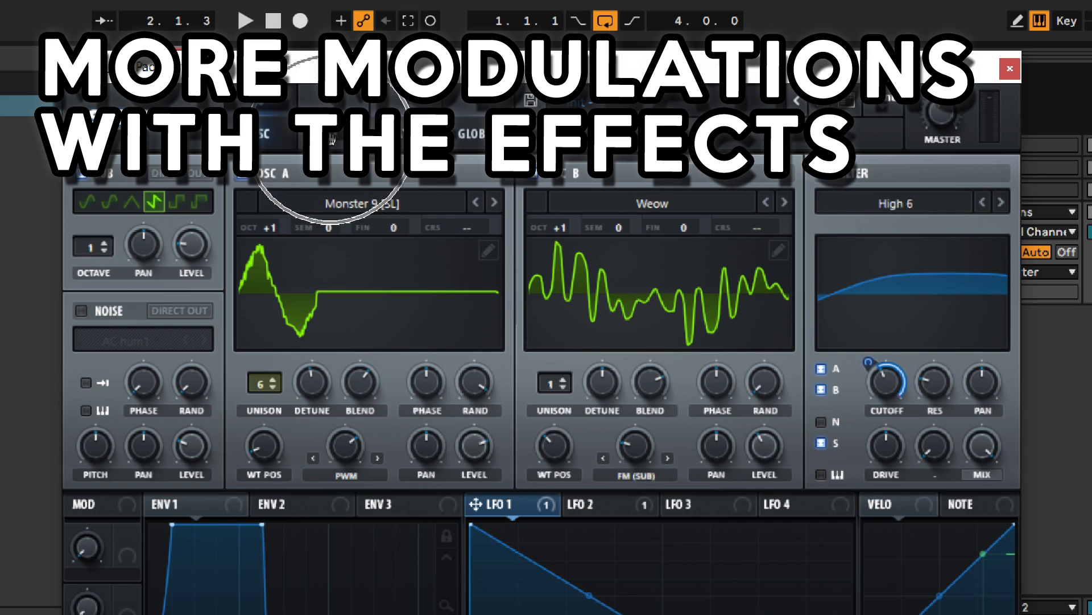
Enable the reverb effect in Hall mode.
{"action": "left_click", "coordinate": [333, 134]}
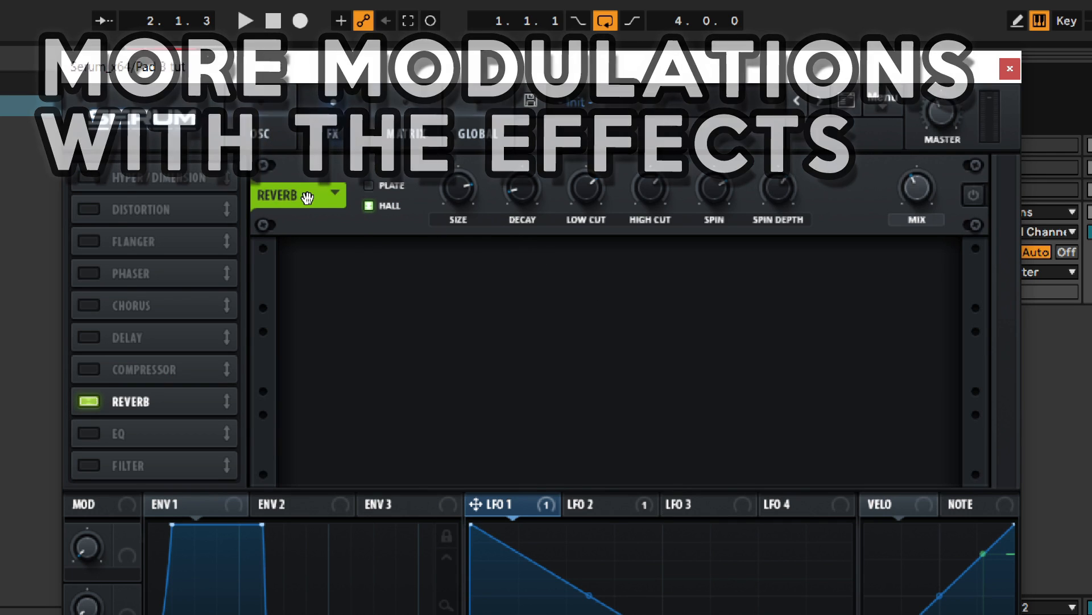
{"action": "left_click", "coordinate": [974, 195]}
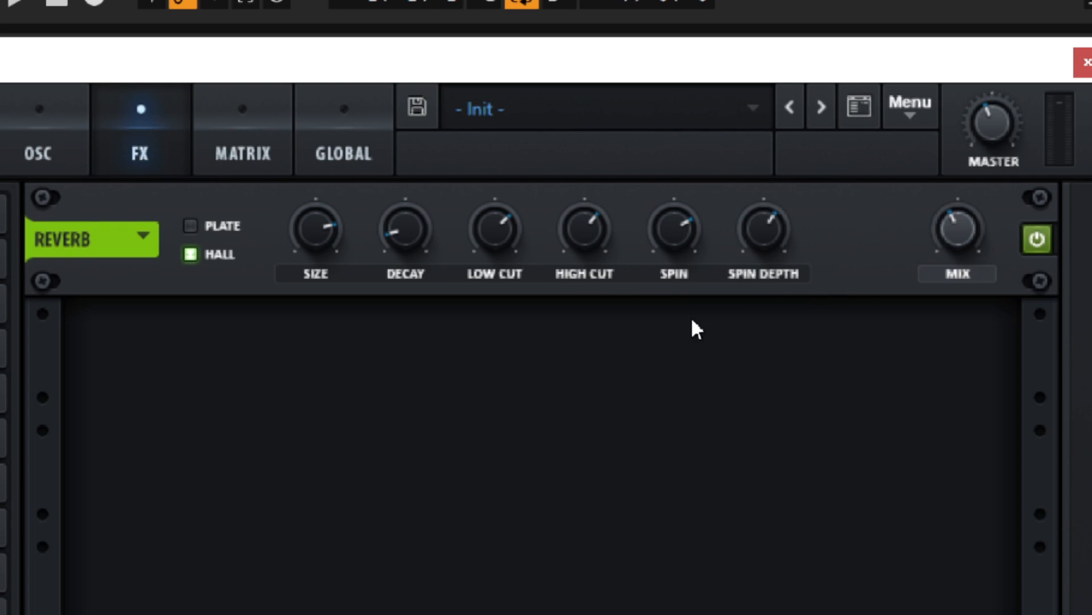
Try the reverb's spin and spin depth at lower settings and return both to their starting positions.
{"action": "left_click_drag", "start_coordinate": [674, 231], "coordinate": [674, 353]}
{"action": "left_click_drag", "start_coordinate": [762, 224], "coordinate": [760, 353]}
{"action": "left_click_drag", "start_coordinate": [683, 235], "coordinate": [825, 59]}
{"action": "left_click_drag", "start_coordinate": [772, 234], "coordinate": [848, 87]}
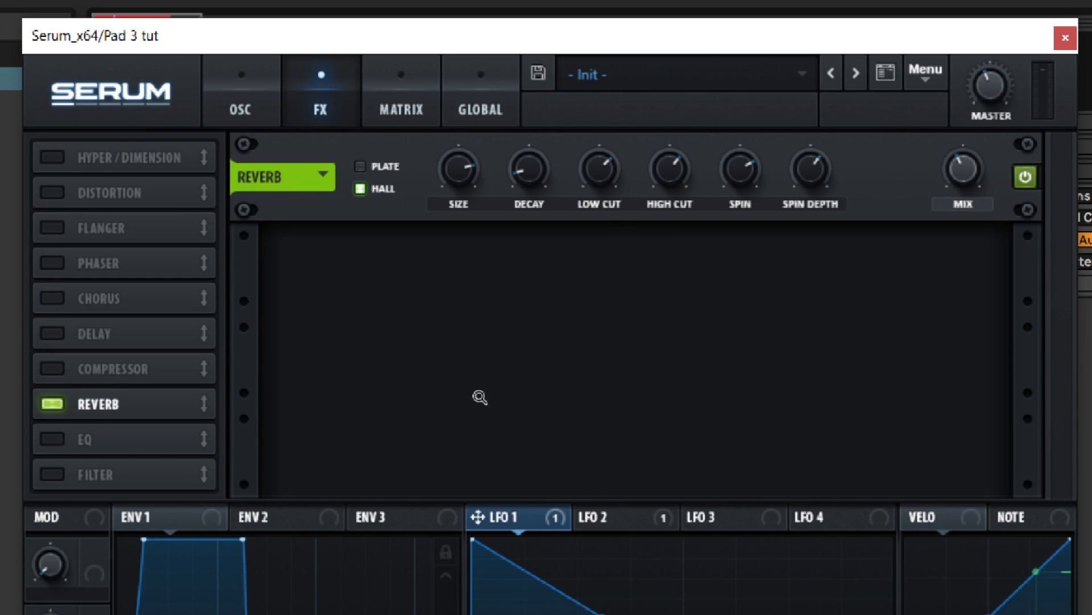
Enable Hyper/Dimension, raise Hyper's rate and detune well above their defaults, and compare the playing pad with the effect bypassed.
{"action": "left_click", "coordinate": [60, 155]}
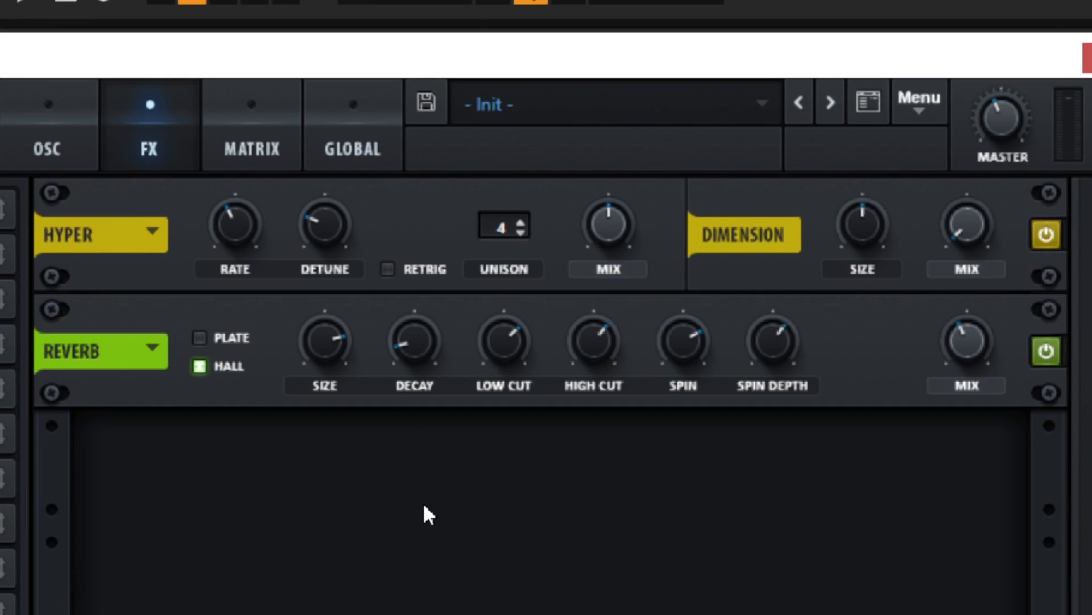
{"action": "key", "text": "ctrl"}
{"action": "key", "text": "ctrl"}
{"action": "key", "text": "space"}
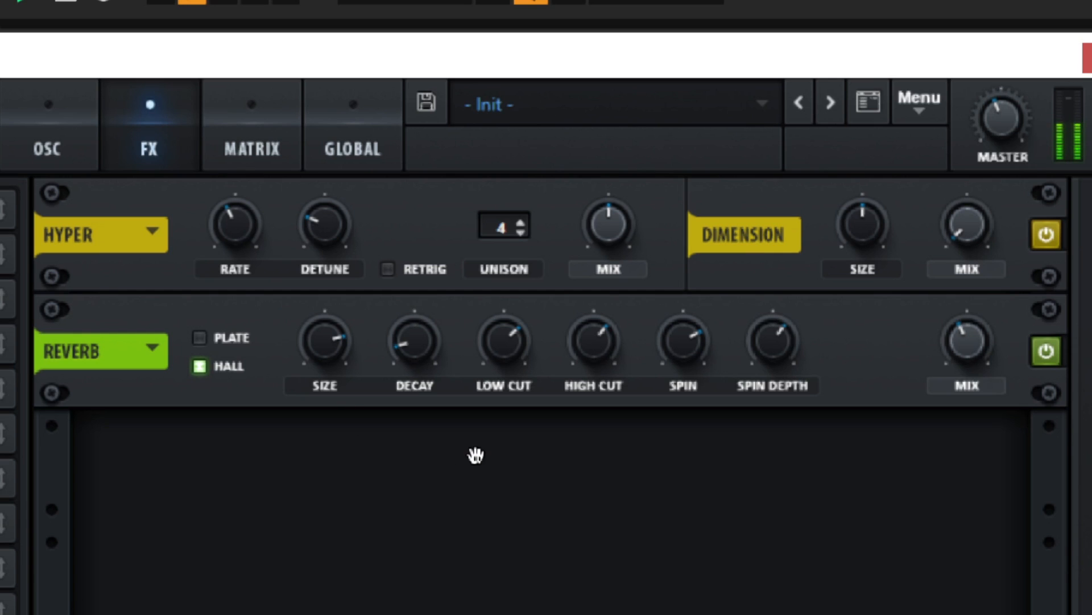
{"action": "left_click_drag", "start_coordinate": [236, 224], "coordinate": [280, 119]}
{"action": "mouse_move", "coordinate": [334, 203]}
{"action": "left_click_drag", "start_coordinate": [346, 145], "coordinate": [361, 98]}
{"action": "left_click_drag", "start_coordinate": [255, 223], "coordinate": [248, 219]}
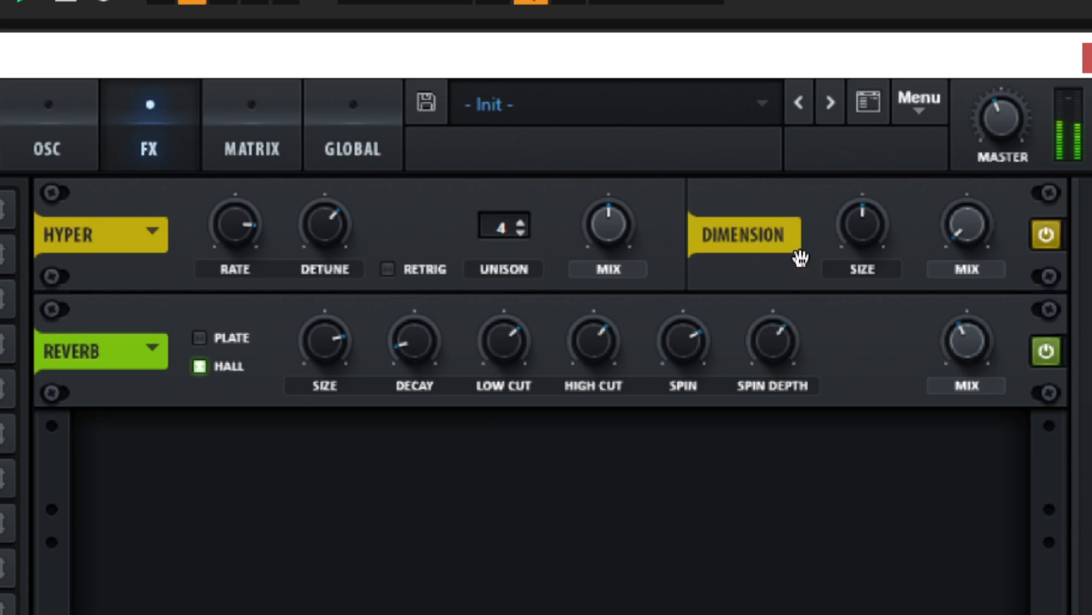
{"action": "left_click", "coordinate": [1053, 234]}
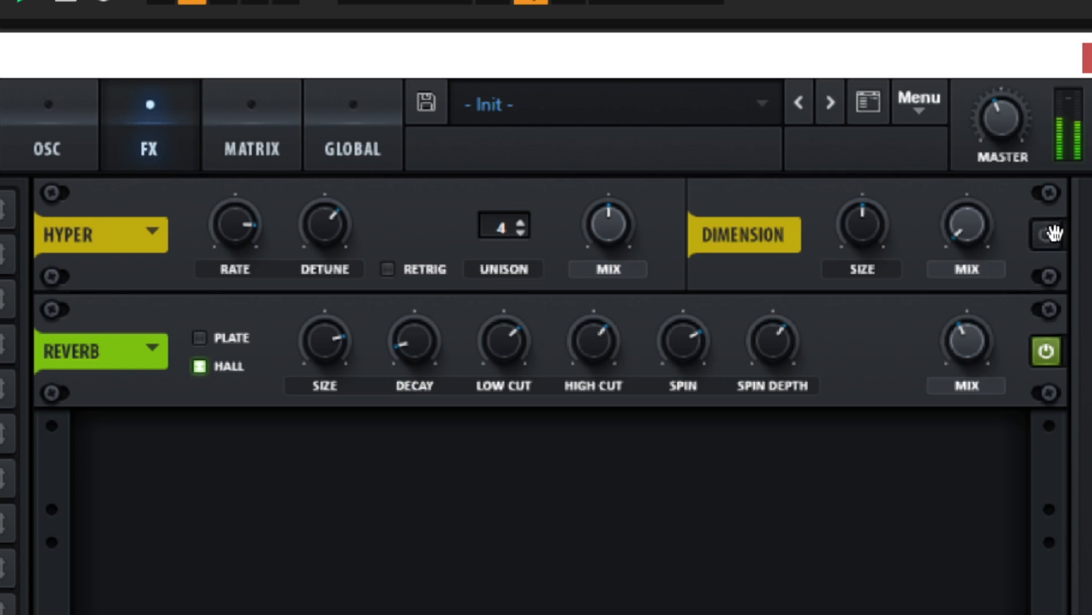
{"action": "left_click", "coordinate": [1054, 233]}
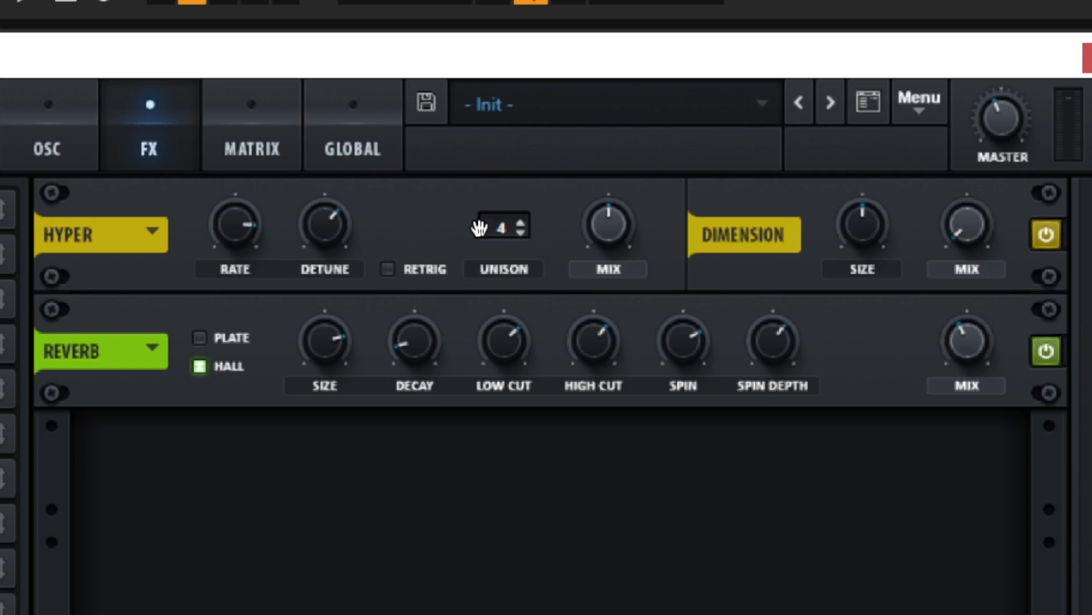
Lower the Hyper mix to slightly below half and compare the playing pad with the effect bypassed.
{"action": "left_click", "coordinate": [618, 232]}
{"action": "left_click_drag", "start_coordinate": [616, 224], "coordinate": [561, 305]}
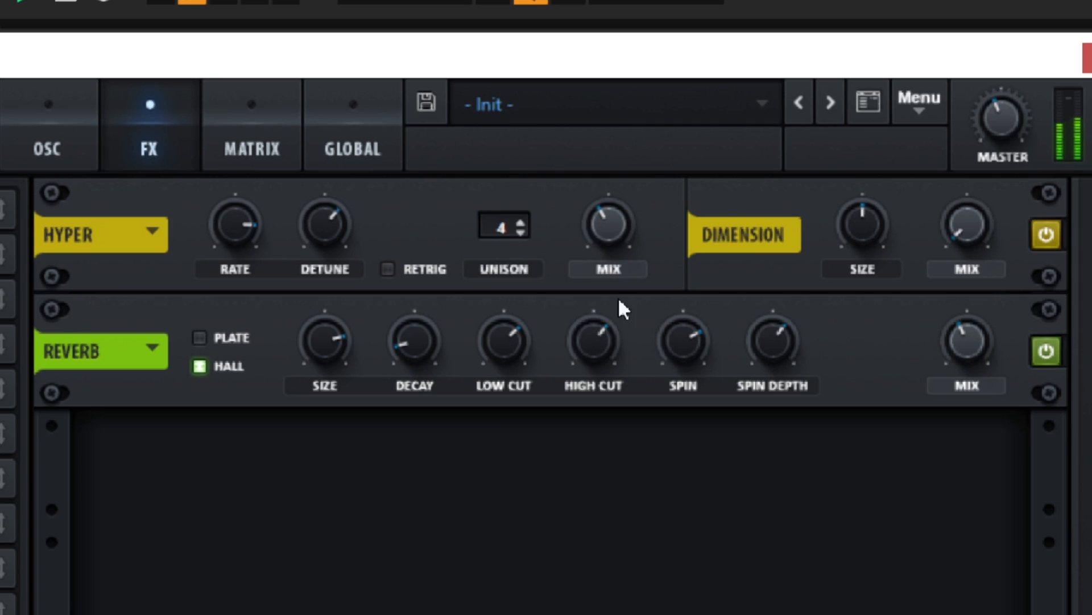
{"action": "left_click", "coordinate": [1046, 236]}
{"action": "left_click", "coordinate": [1046, 237]}
{"action": "left_click", "coordinate": [1045, 237]}
{"action": "left_click", "coordinate": [1044, 237]}
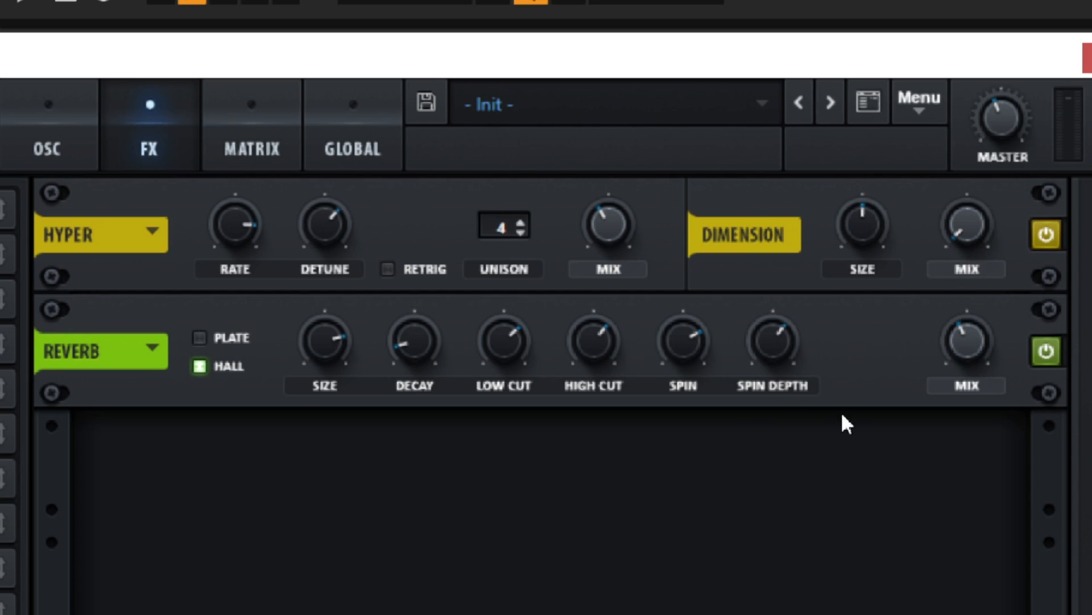
Reduce the Dimension size to a low setting, raise its mix slightly, and compare with the effect bypassed.
{"action": "left_click", "coordinate": [754, 244]}
{"action": "left_click", "coordinate": [1042, 233]}
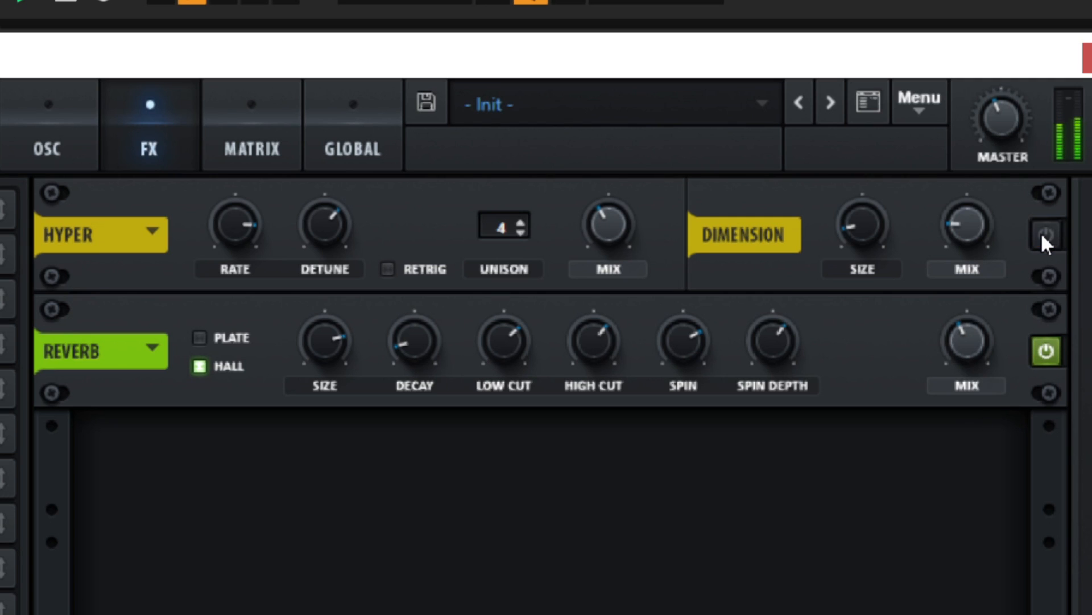
{"action": "left_click", "coordinate": [1043, 236]}
{"action": "left_click", "coordinate": [1043, 236]}
{"action": "left_click", "coordinate": [1041, 233]}
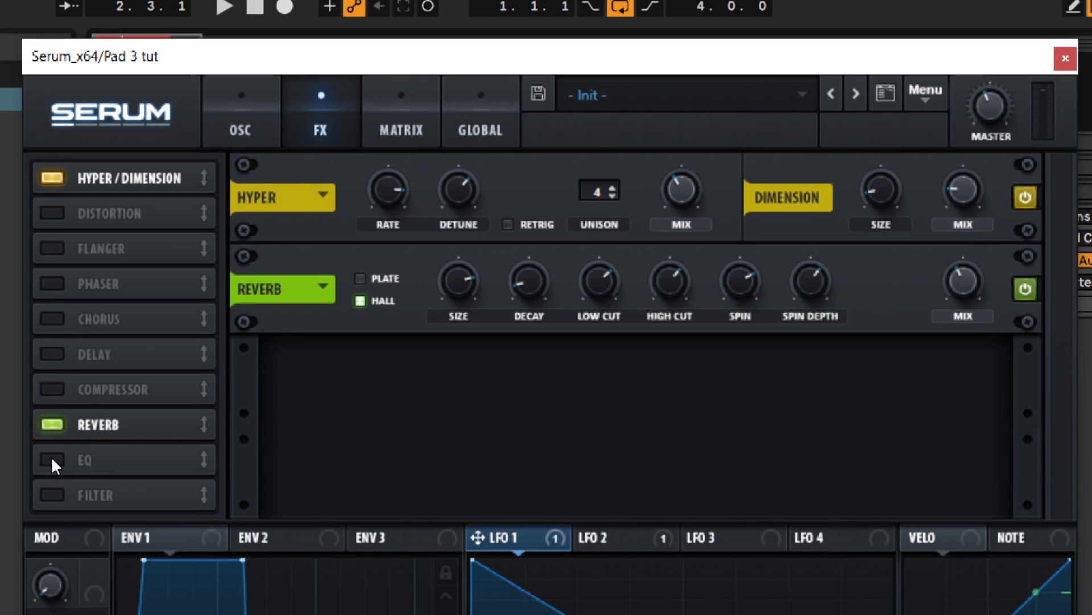
Enable the EQ and try a high-pass shape on its low band with a slightly higher frequency.
{"action": "left_click", "coordinate": [52, 460]}
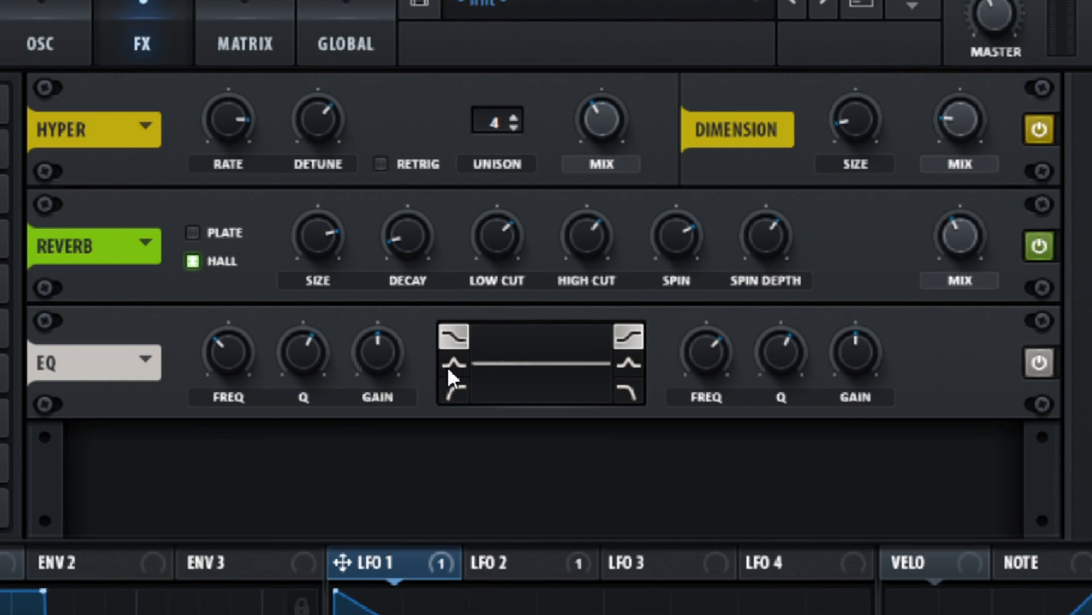
{"action": "left_click", "coordinate": [457, 339]}
{"action": "left_click", "coordinate": [453, 391]}
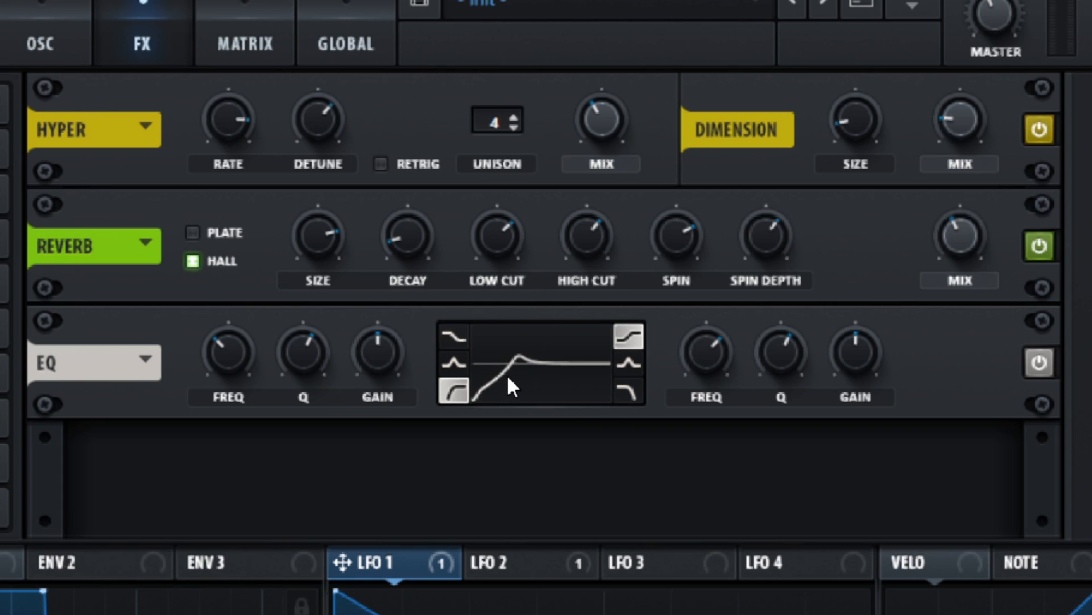
{"action": "key", "text": "space"}
{"action": "left_click_drag", "start_coordinate": [239, 352], "coordinate": [238, 262]}
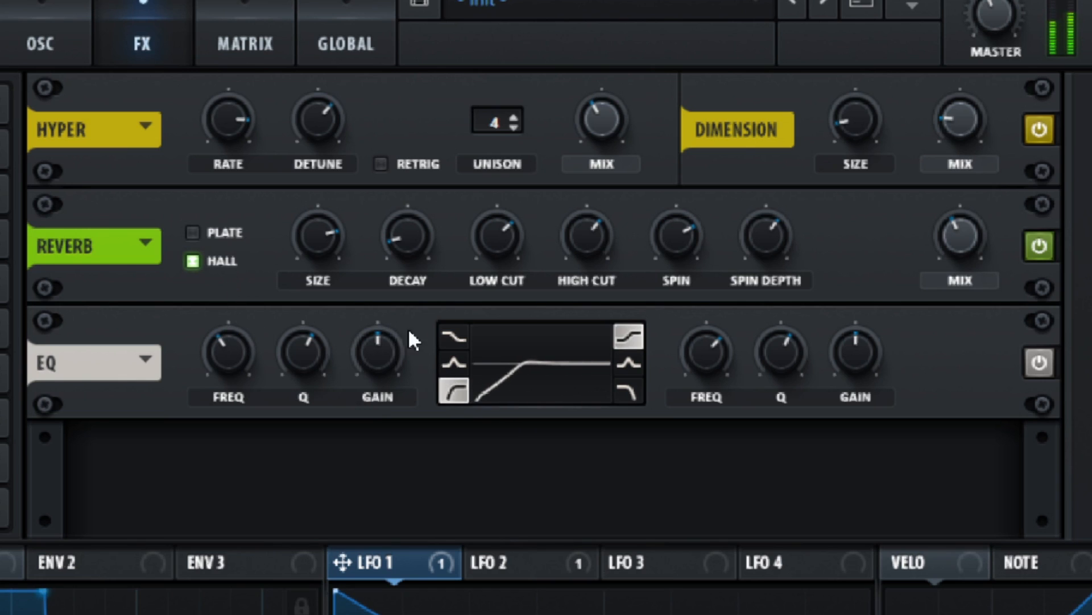
Switch the EQ's low band to a low shelf with reduced gain, and lower its frequency and Q.
{"action": "left_click", "coordinate": [455, 337]}
{"action": "left_click_drag", "start_coordinate": [380, 358], "coordinate": [374, 352]}
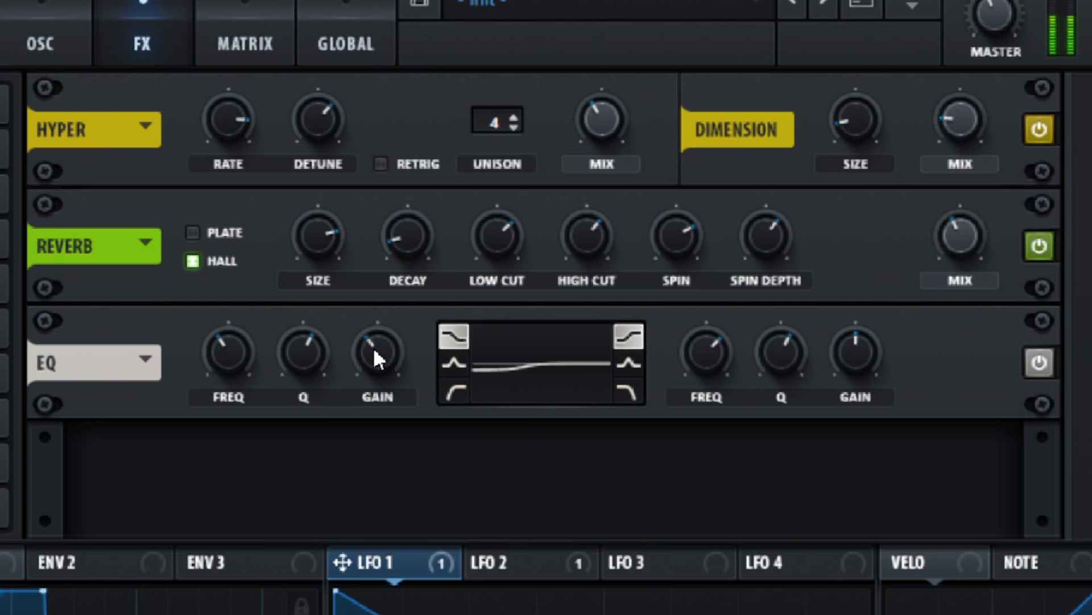
{"action": "scroll", "coordinate": [230, 354], "scroll_direction": "down", "scroll_amount": 5}
{"action": "scroll", "coordinate": [303, 363], "scroll_direction": "down", "scroll_amount": 5}
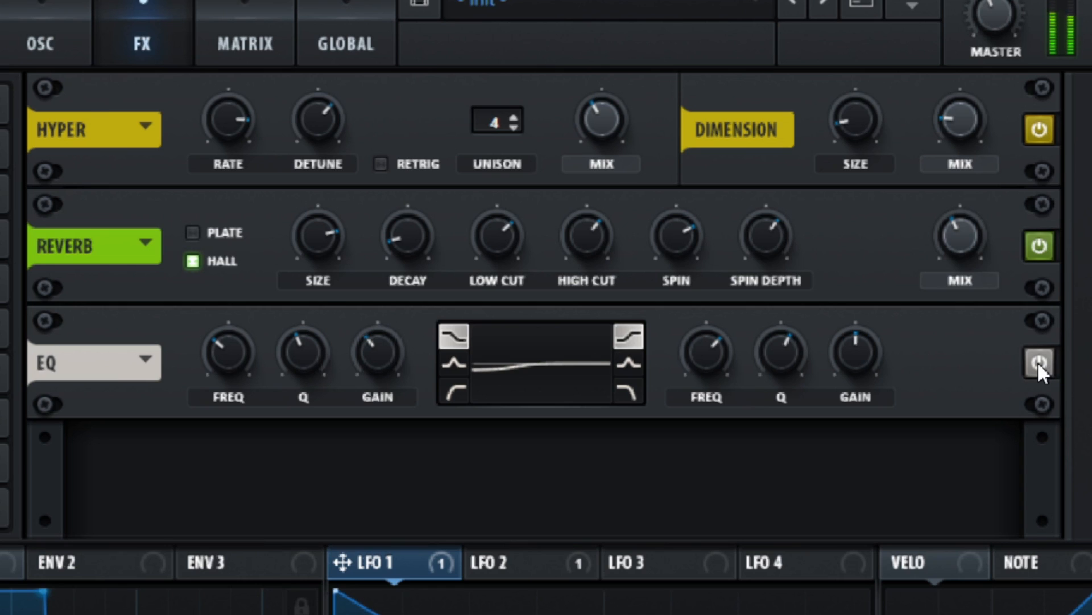
Switch the EQ's high band to a peak shape and cut its gain deeply to form a notch.
{"action": "left_click", "coordinate": [627, 367]}
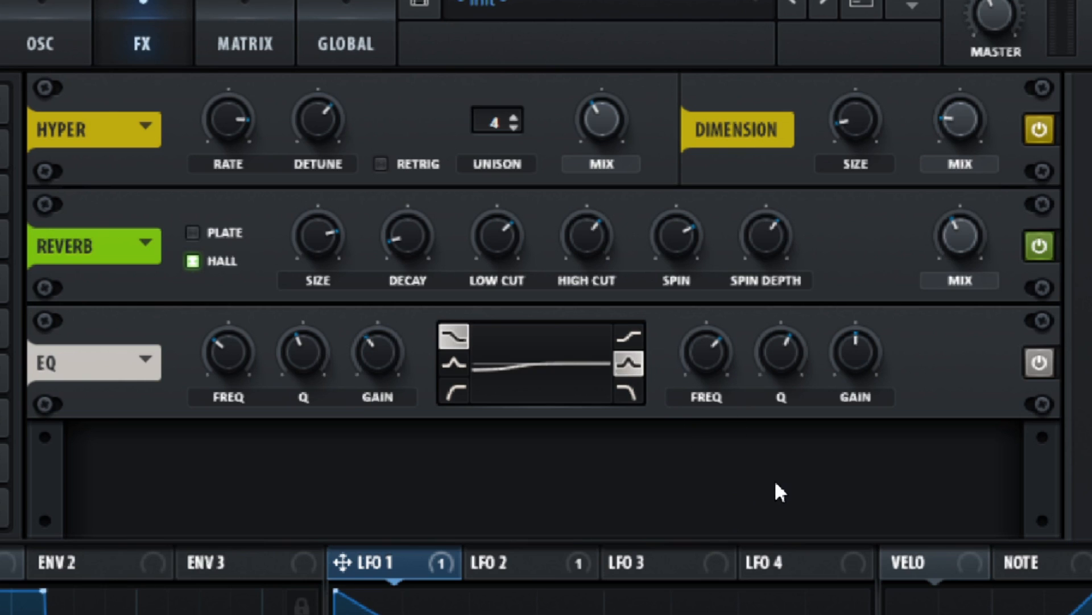
{"action": "left_click_drag", "start_coordinate": [858, 352], "coordinate": [861, 359]}
{"action": "scroll", "coordinate": [860, 356], "scroll_direction": "down", "scroll_amount": 3}
{"action": "scroll", "coordinate": [857, 359], "scroll_direction": "down", "scroll_amount": 3}
{"action": "scroll", "coordinate": [857, 358], "scroll_direction": "down", "scroll_amount": 3}
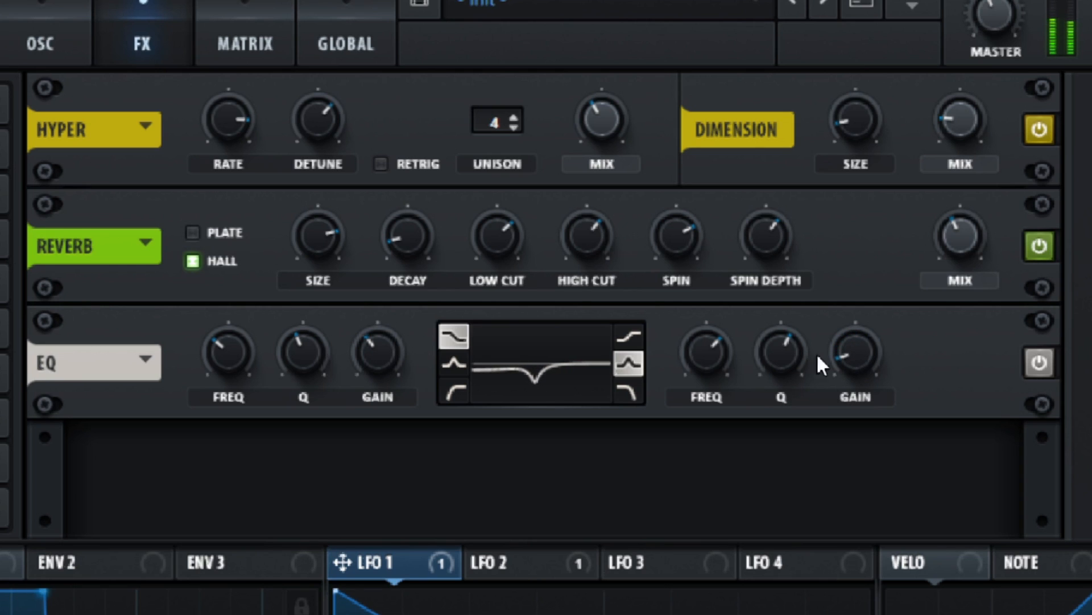
Sweep the EQ notch's frequency down to about a third of its range while the pad plays.
{"action": "scroll", "coordinate": [711, 353], "scroll_direction": "down", "scroll_amount": 3}
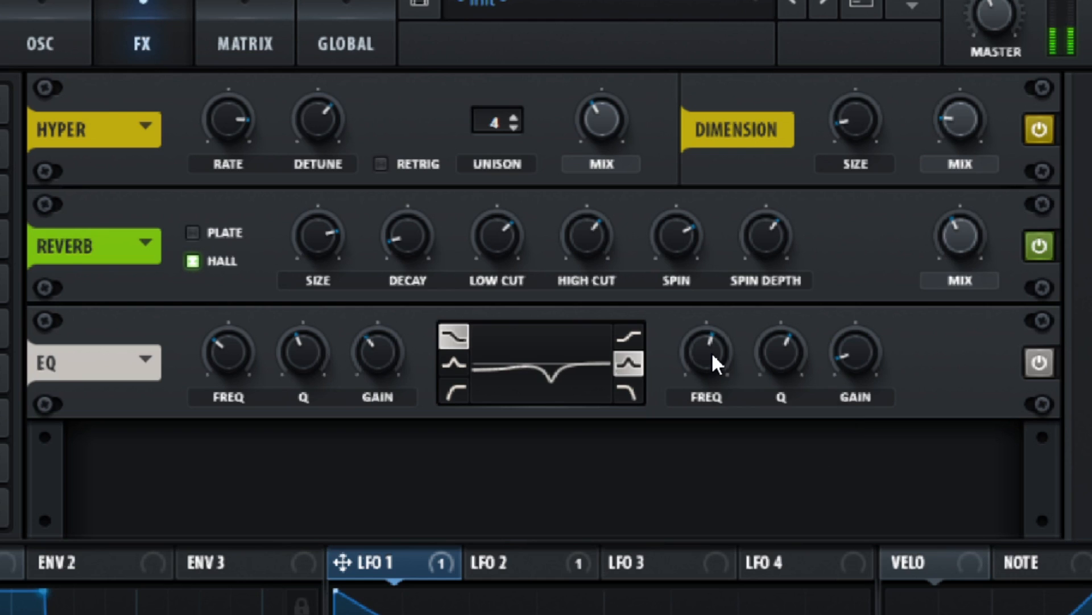
{"action": "scroll", "coordinate": [711, 352], "scroll_direction": "down", "scroll_amount": 3}
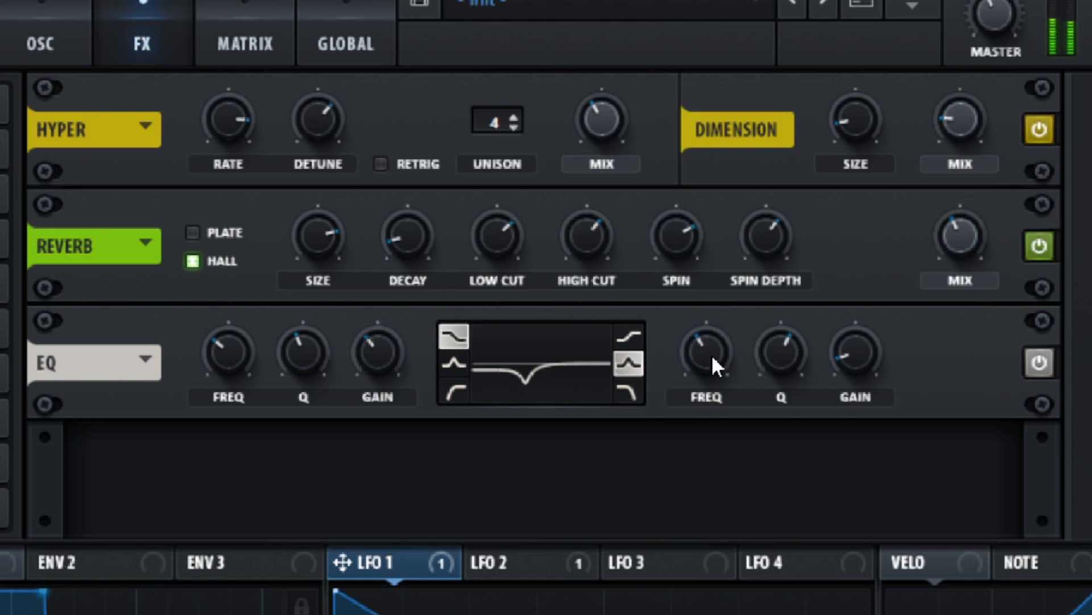
{"action": "scroll", "coordinate": [711, 354], "scroll_direction": "down", "scroll_amount": 2}
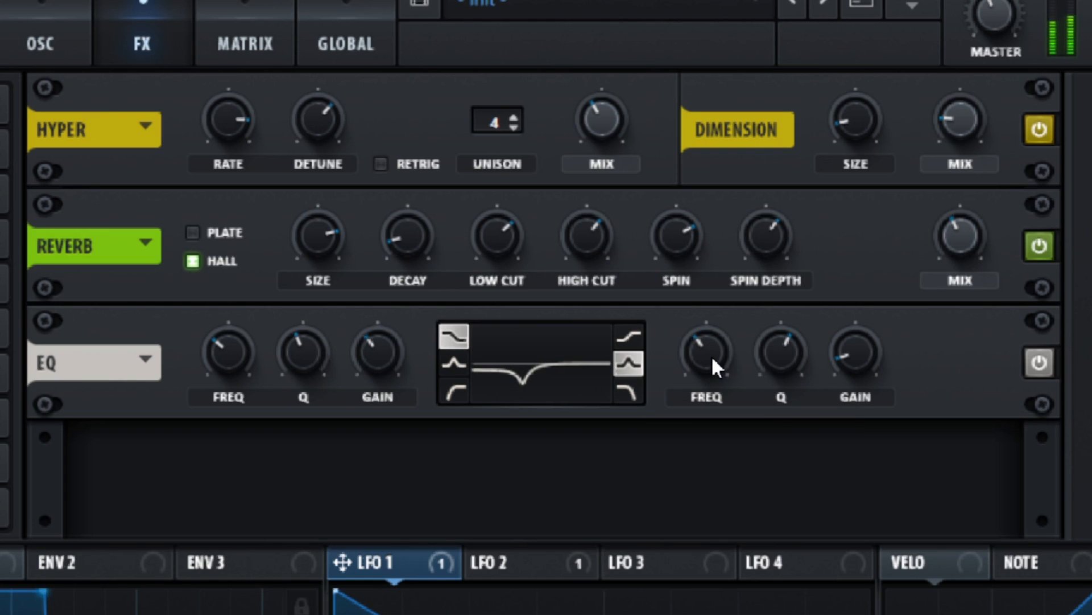
{"action": "scroll", "coordinate": [711, 355], "scroll_direction": "down", "scroll_amount": 1}
{"action": "scroll", "coordinate": [712, 355], "scroll_direction": "up", "scroll_amount": 1}
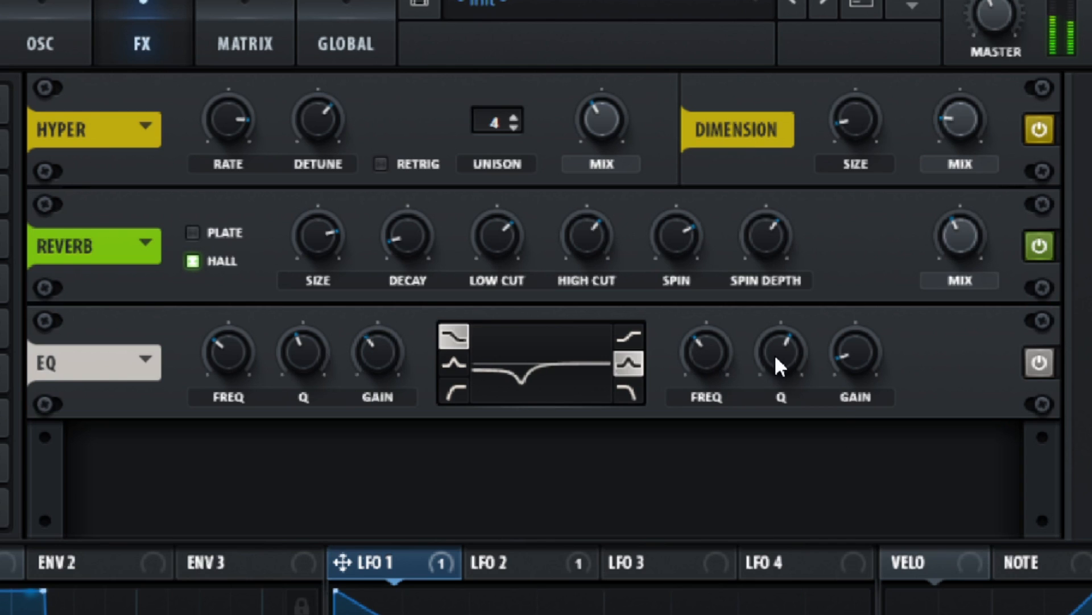
Lower the Q of the EQ's high-band peak slightly to widen the notch.
{"action": "scroll", "coordinate": [789, 357], "scroll_direction": "down", "scroll_amount": 1}
{"action": "scroll", "coordinate": [785, 354], "scroll_direction": "down", "scroll_amount": 1}
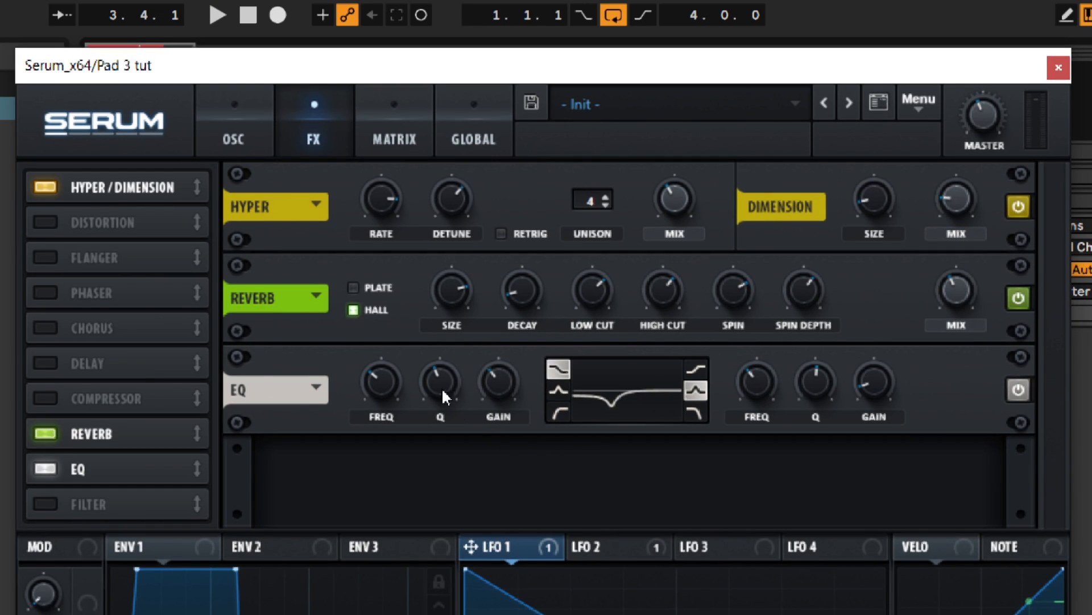
Try higher and lower unison range values for oscillator A in the global settings.
{"action": "left_click", "coordinate": [474, 132]}
{"action": "key", "text": "ctrl"}
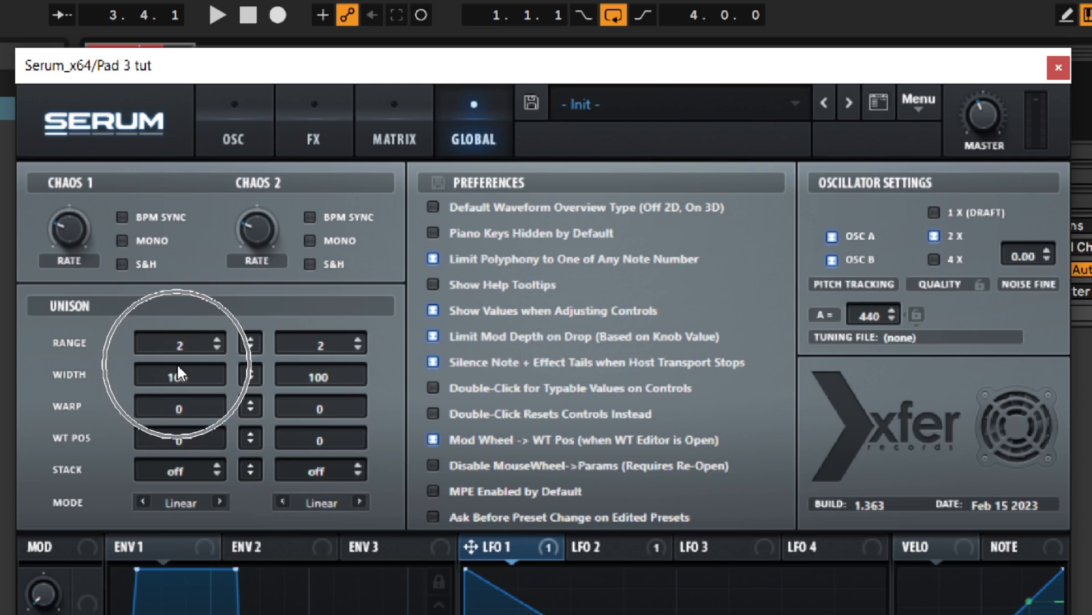
{"action": "left_click", "coordinate": [228, 104]}
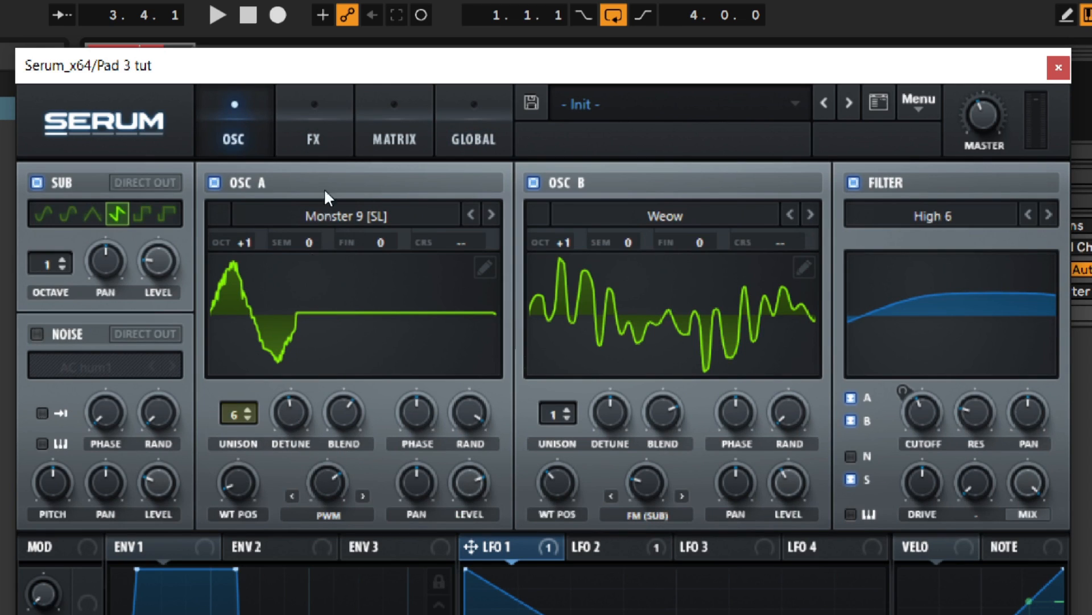
{"action": "left_click", "coordinate": [473, 131]}
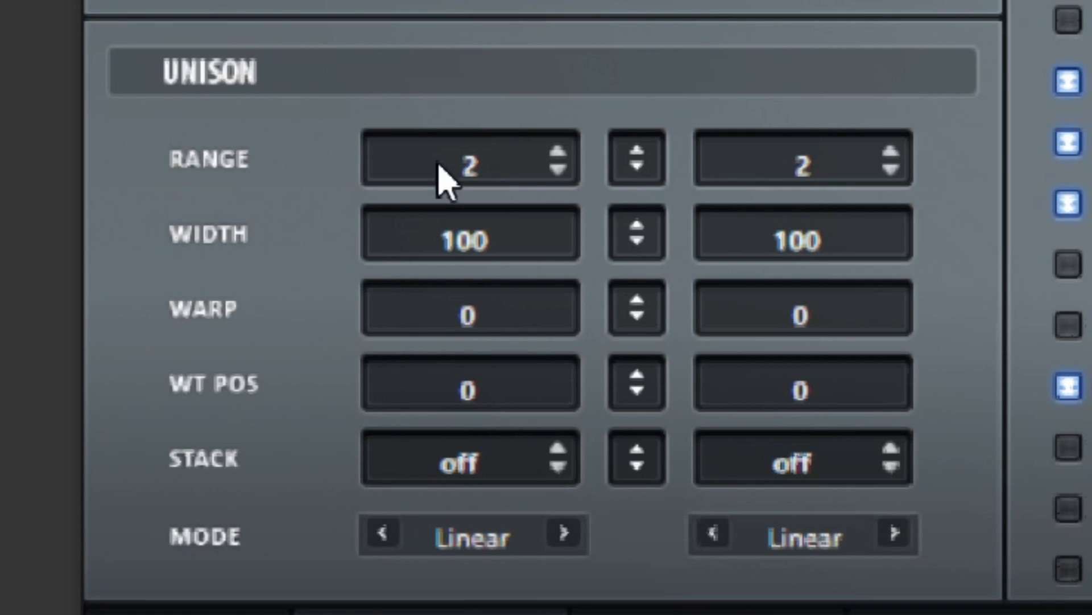
{"action": "left_click", "coordinate": [559, 171]}
{"action": "left_click", "coordinate": [559, 153]}
{"action": "left_click", "coordinate": [559, 154]}
{"action": "left_click", "coordinate": [559, 153]}
{"action": "left_click", "coordinate": [559, 153]}
{"action": "left_click", "coordinate": [559, 155]}
{"action": "left_click", "coordinate": [560, 154]}
{"action": "left_click", "coordinate": [562, 171]}
{"action": "left_click", "coordinate": [562, 171]}
{"action": "left_click", "coordinate": [562, 171]}
{"action": "left_click", "coordinate": [563, 172]}
{"action": "left_click", "coordinate": [562, 151]}
{"action": "left_click", "coordinate": [498, 163]}
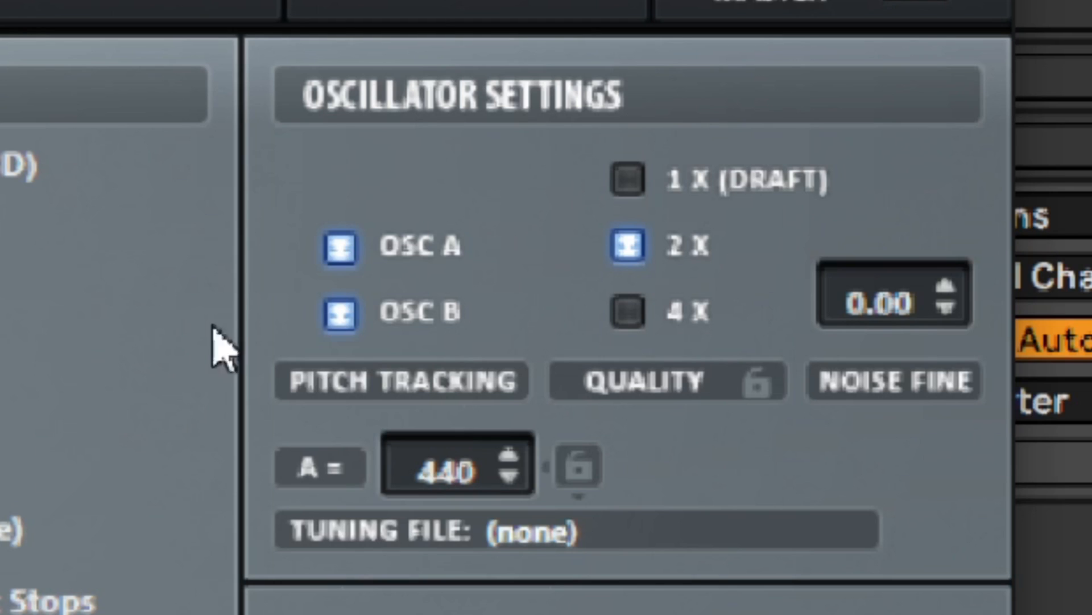
Compare the 2 X and 1 X (Draft) oscillator quality settings and leave the quality at 1 X (Draft).
{"action": "left_click", "coordinate": [691, 238]}
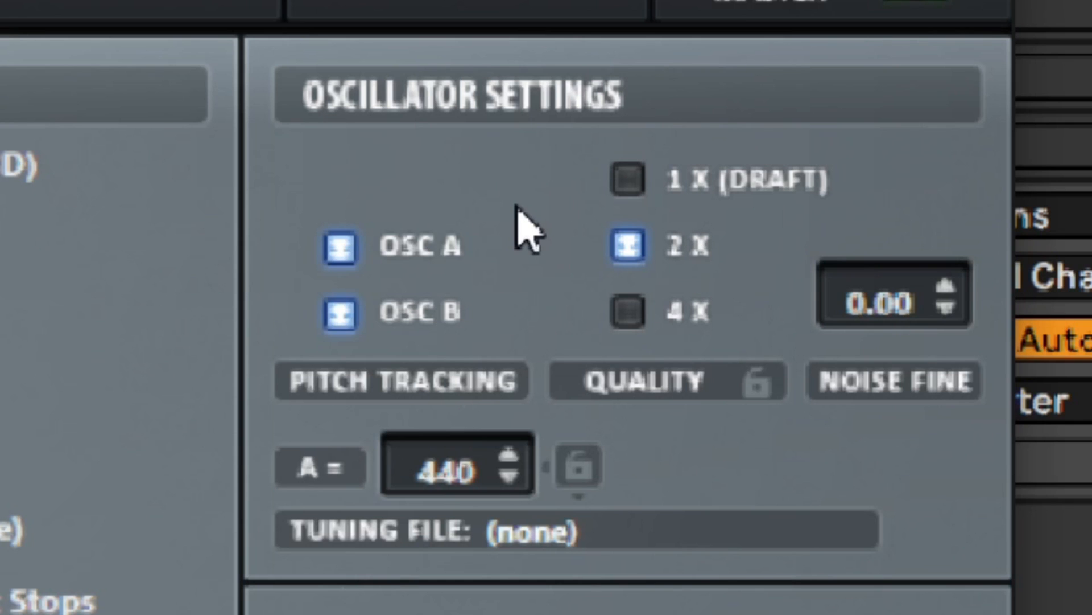
{"action": "left_click", "coordinate": [626, 184]}
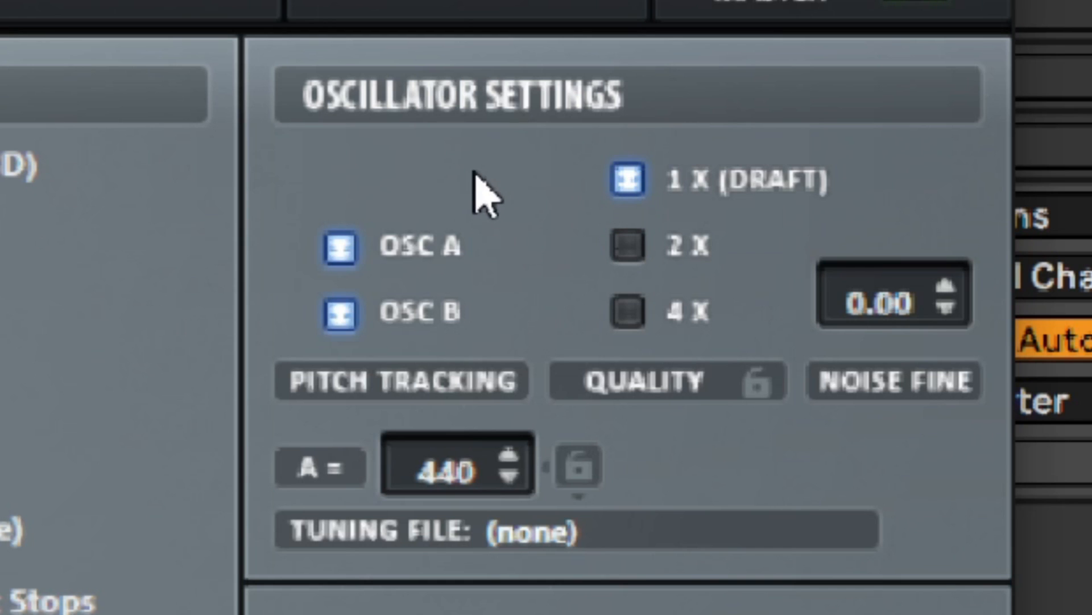
{"action": "left_click", "coordinate": [627, 246]}
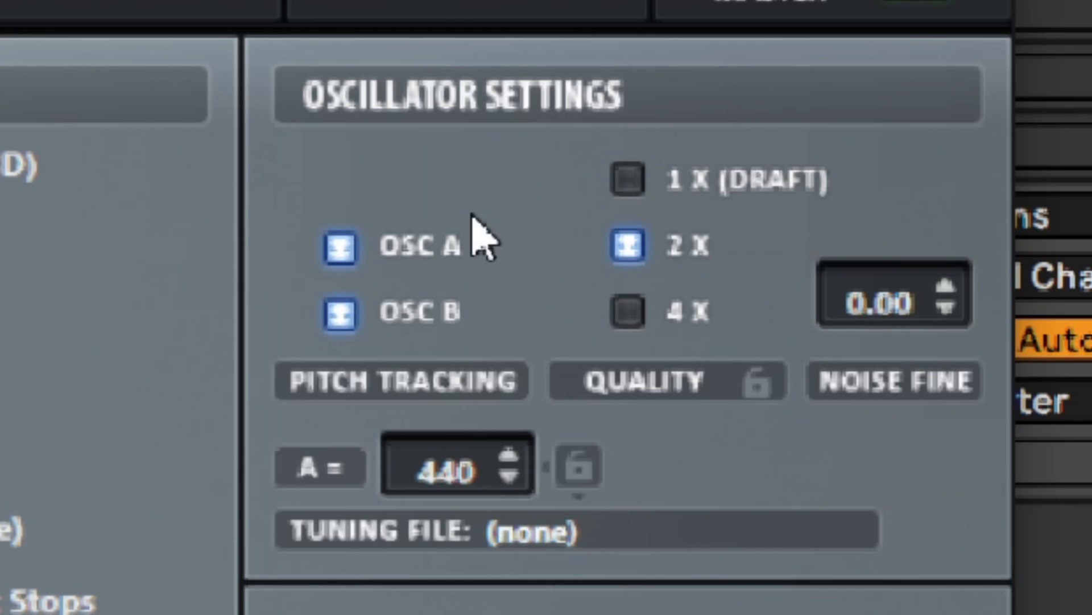
{"action": "left_click", "coordinate": [625, 182]}
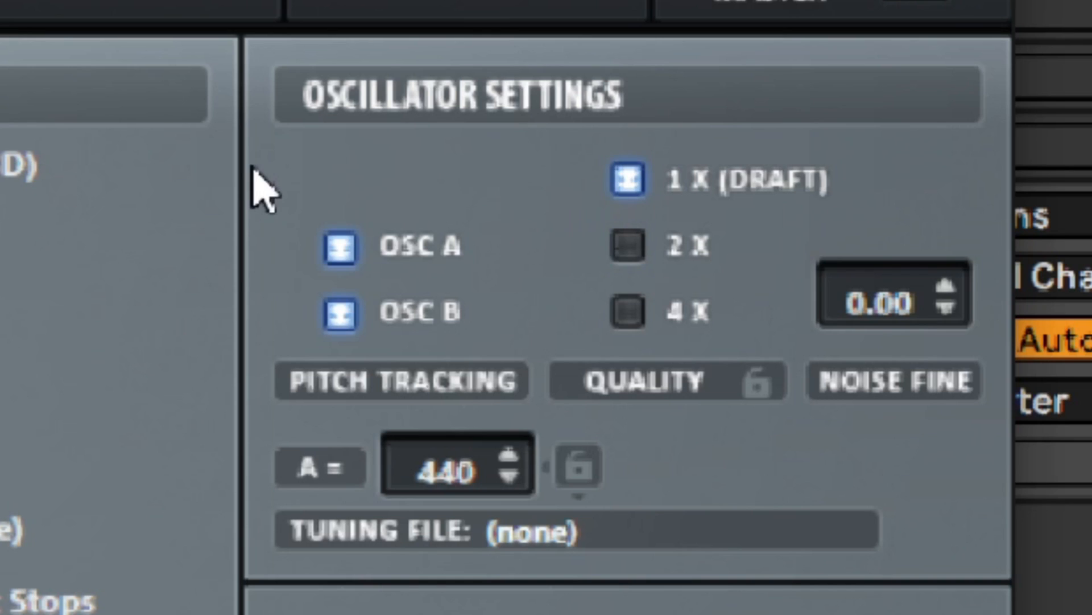